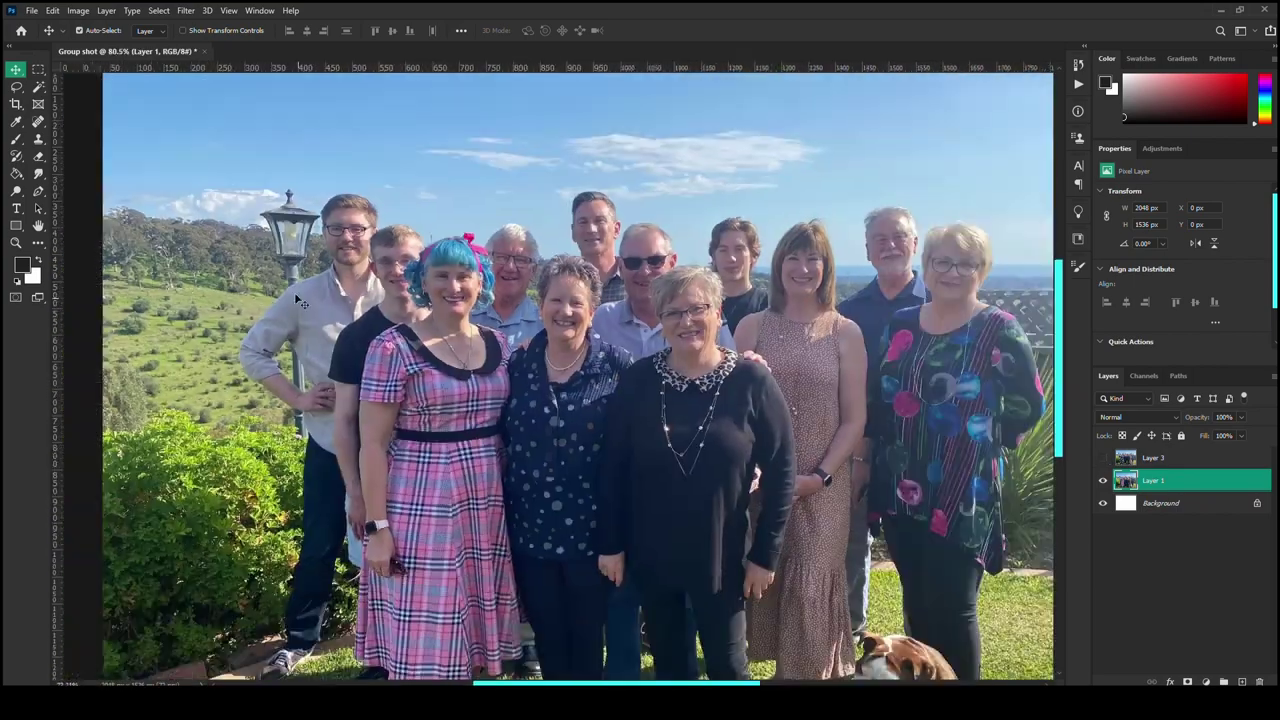
# Outline the floral-top woman and the boy on the left with a polygonal selection.
pyautogui.click(1096, 458)
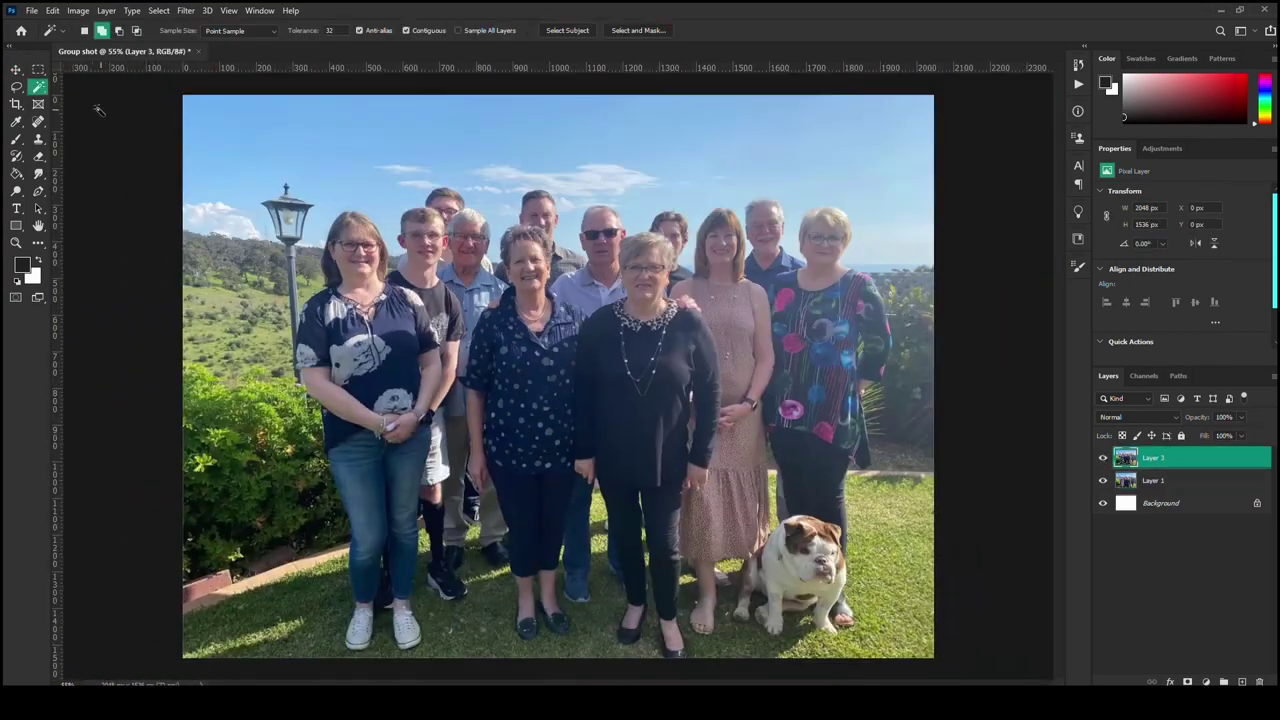
pyautogui.click(16, 86)
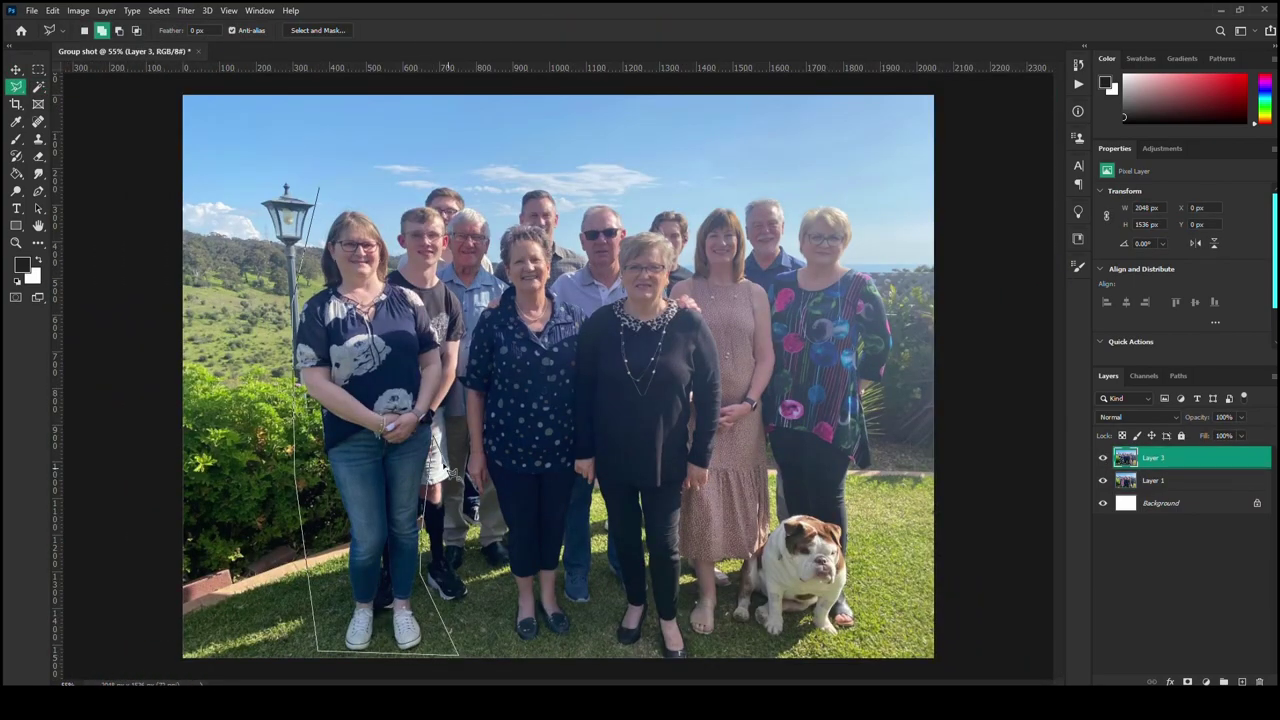
pyautogui.click(1153, 480)
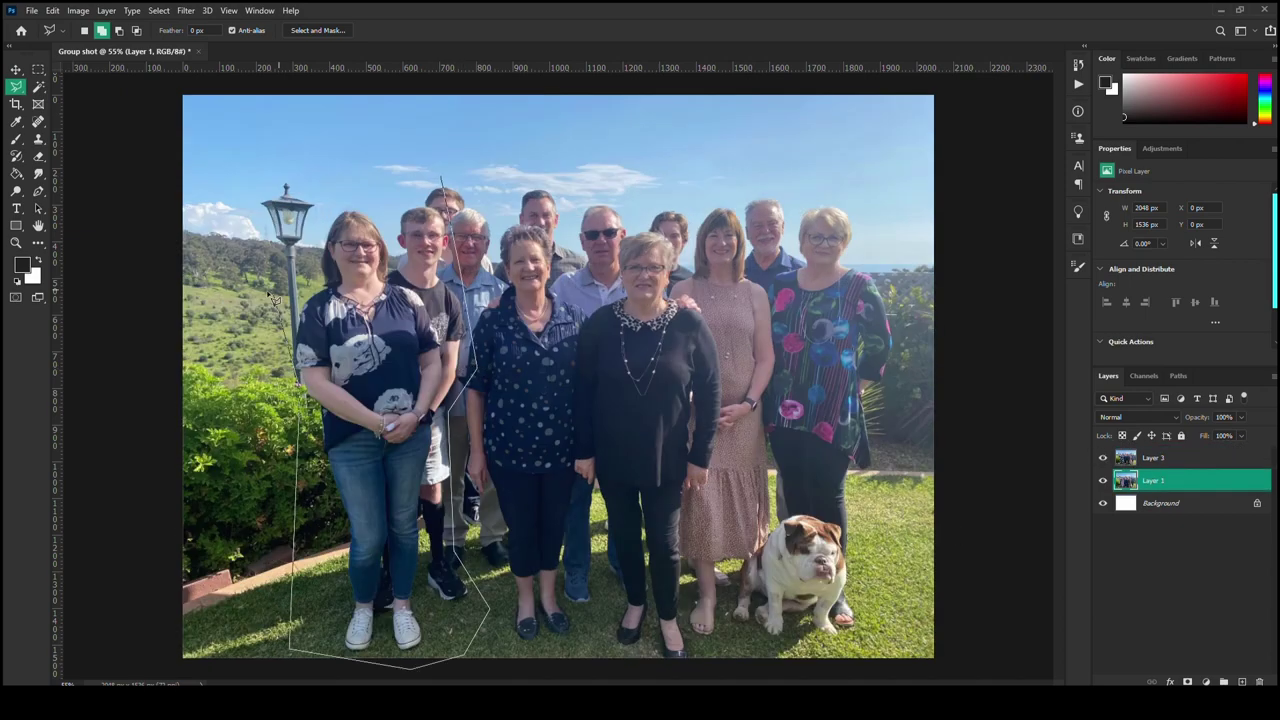
pyautogui.click(440, 180)
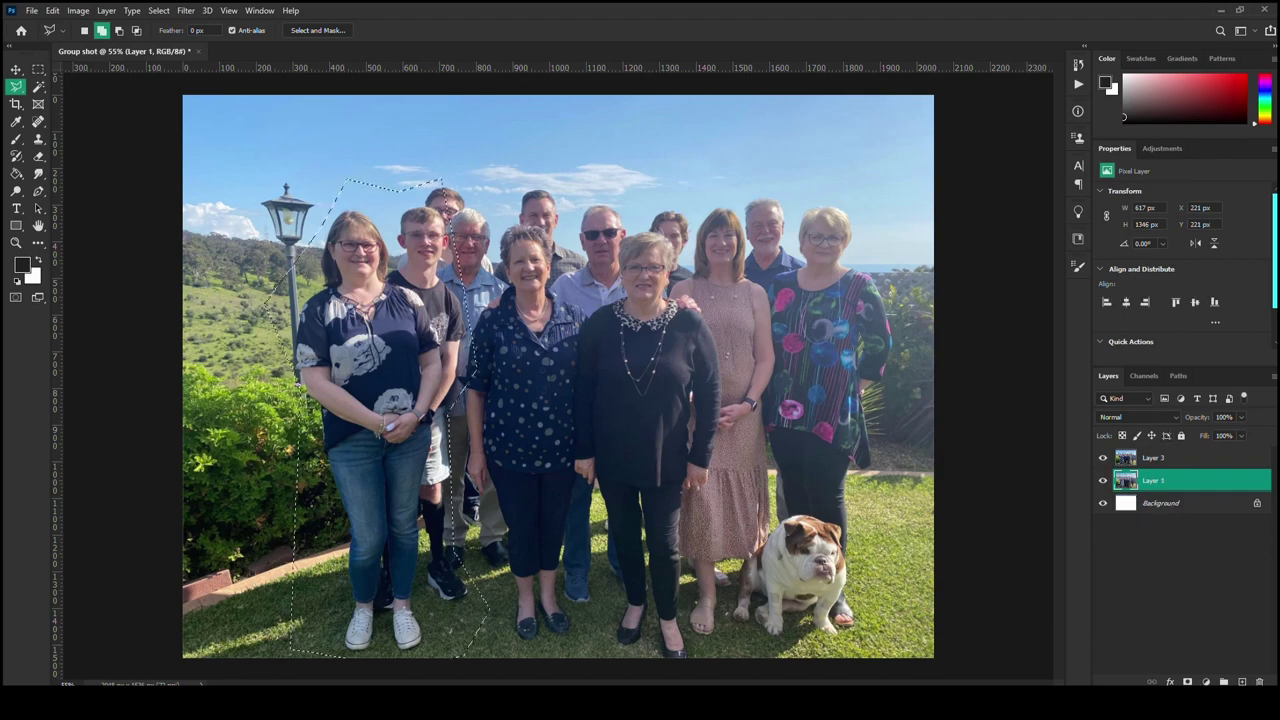
pyautogui.click(1205, 682)
pyautogui.click(1103, 458)
# Turn the selection into a Layer 3 mask, hide Layer 1, and run Select Subject.
pyautogui.hotkey('ctrl', 'z')
pyautogui.hotkey('ctrl', 'z')
pyautogui.hotkey('ctrl', 'z')
pyautogui.hotkey('ctrl', '+')
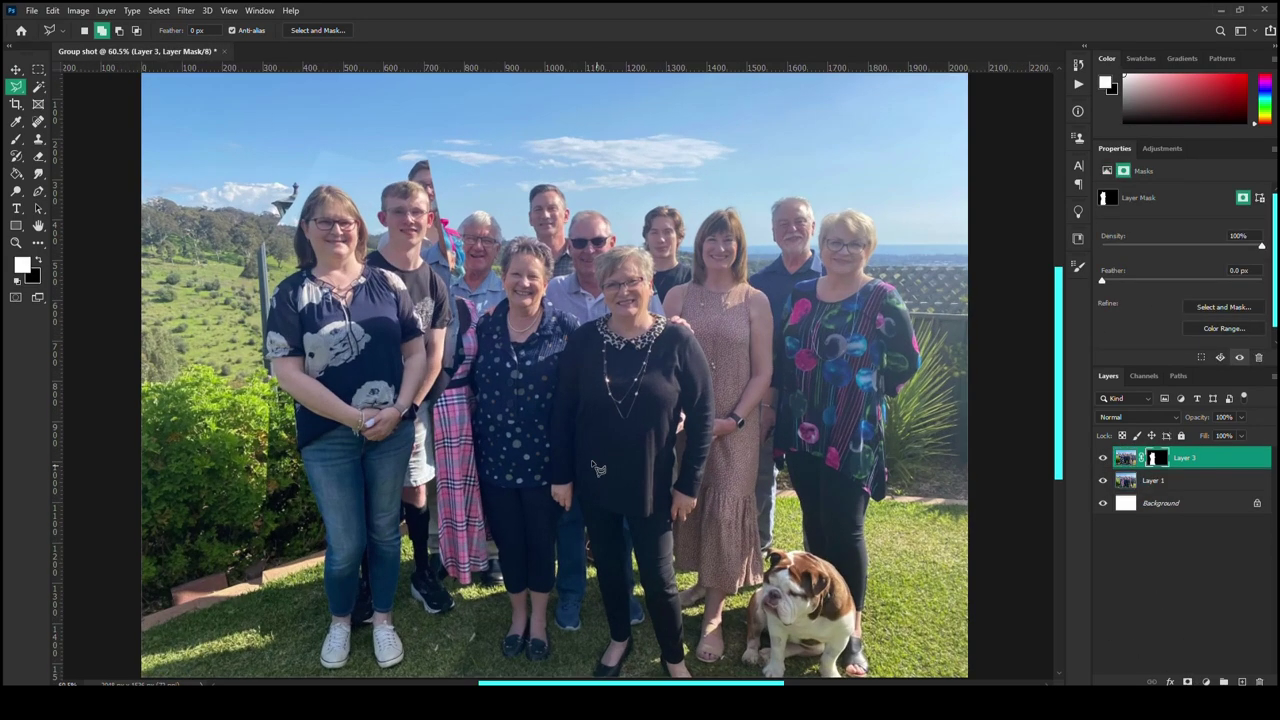
pyautogui.click(1187, 682)
pyautogui.click(1103, 480)
pyautogui.press('w')
pyautogui.click(569, 31)
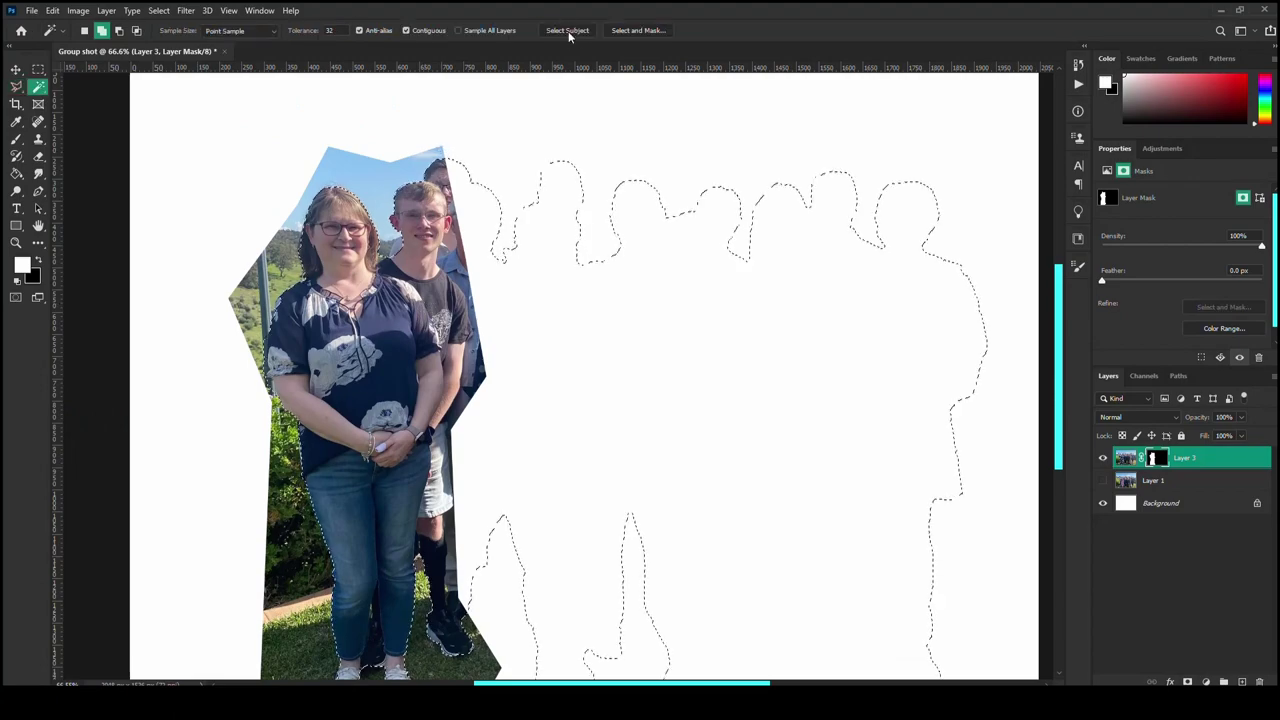
# Paint black on Layer 3's mask to hide the third person behind the boy.
pyautogui.press('b')
pyautogui.press('x')
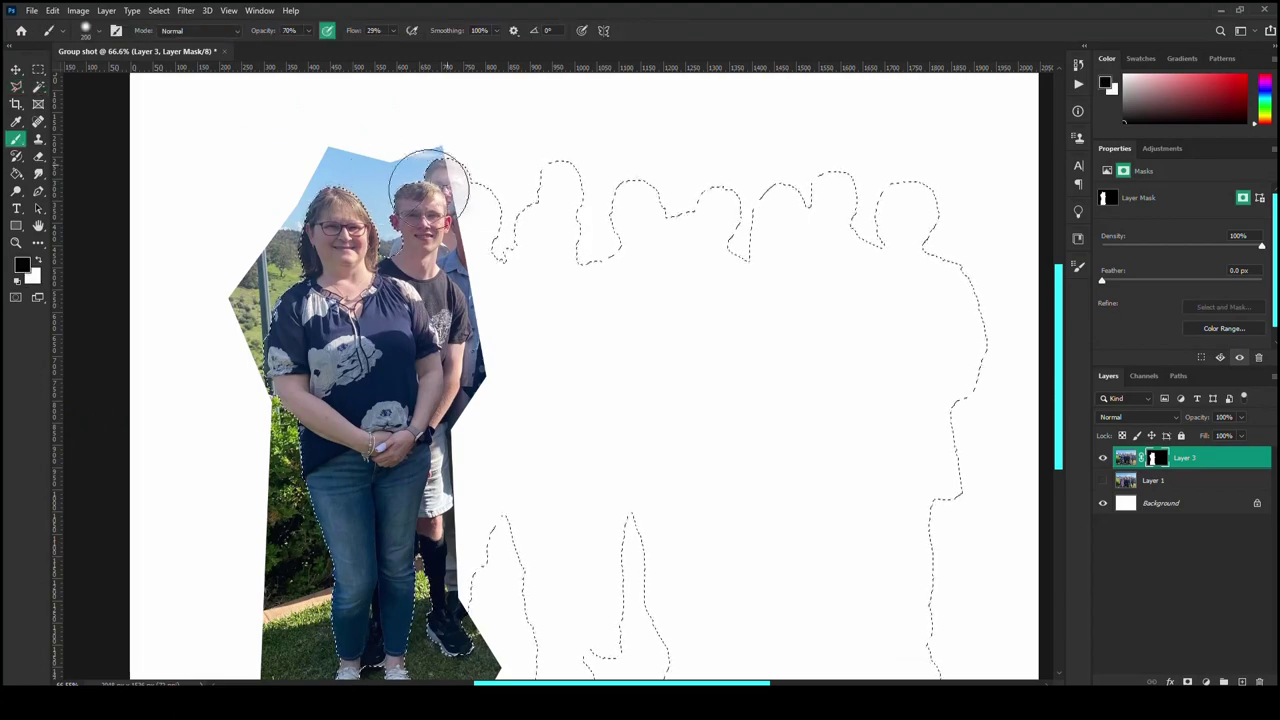
pyautogui.hotkey('ctrl', 'i')
pyautogui.hotkey('ctrl', 'i')
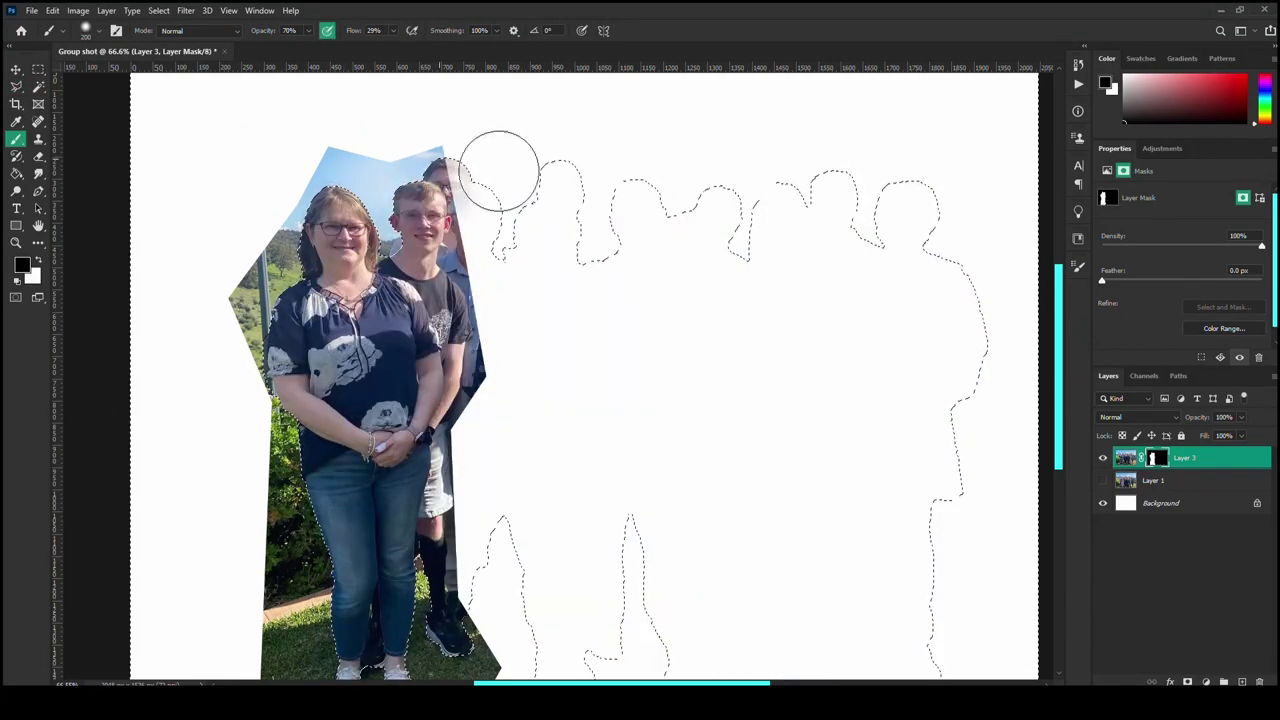
pyautogui.scroll(-3, 414, 651)
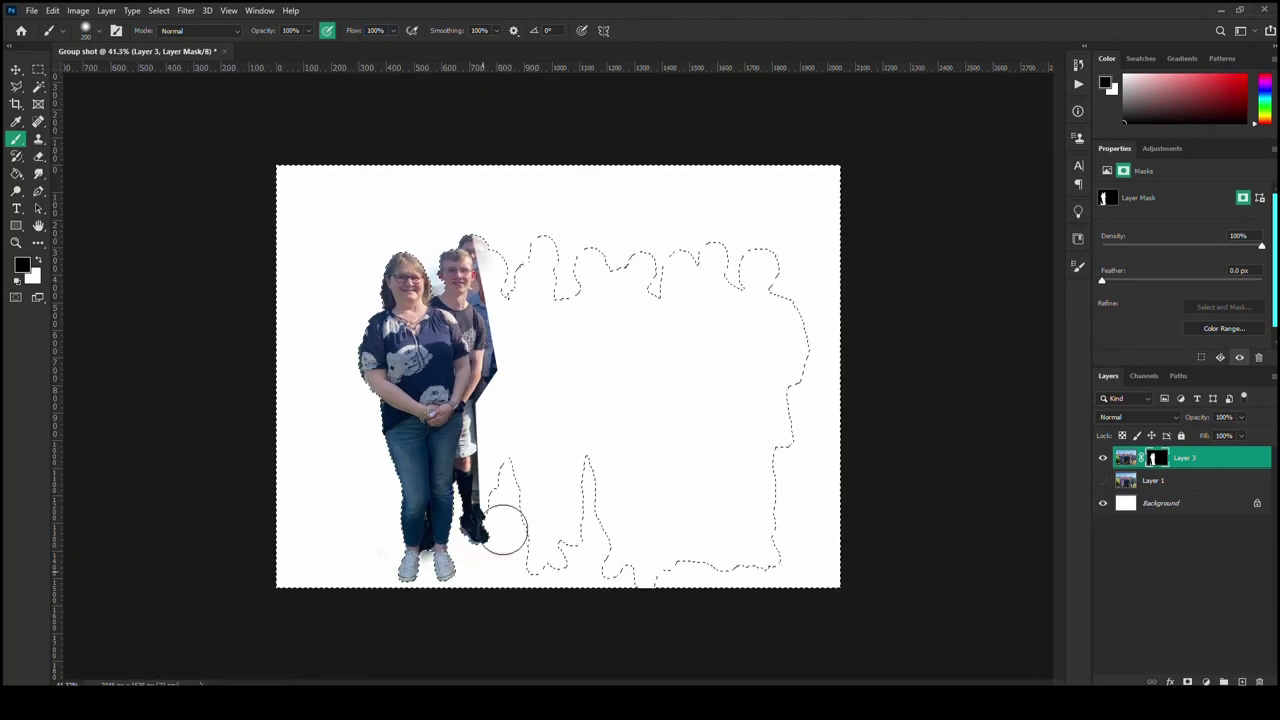
pyautogui.hotkey('ctrl', 'd')
pyautogui.scroll(3, 590, 315)
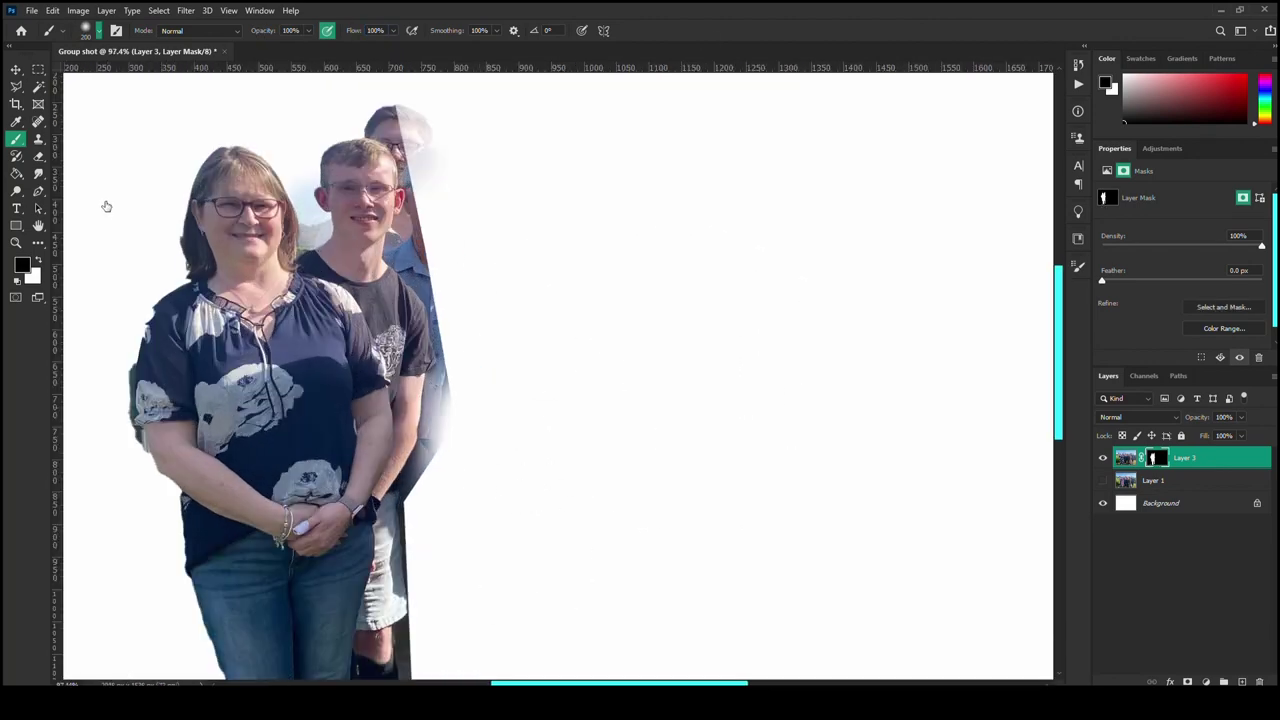
pyautogui.scroll(1, 489, 431)
pyautogui.moveTo(456, 600)
pyautogui.mouseDown()
pyautogui.moveTo(469, 514)
pyautogui.moveTo(457, 294)
pyautogui.moveTo(402, 196)
pyautogui.mouseUp()
pyautogui.scroll(-3, 549, 617)
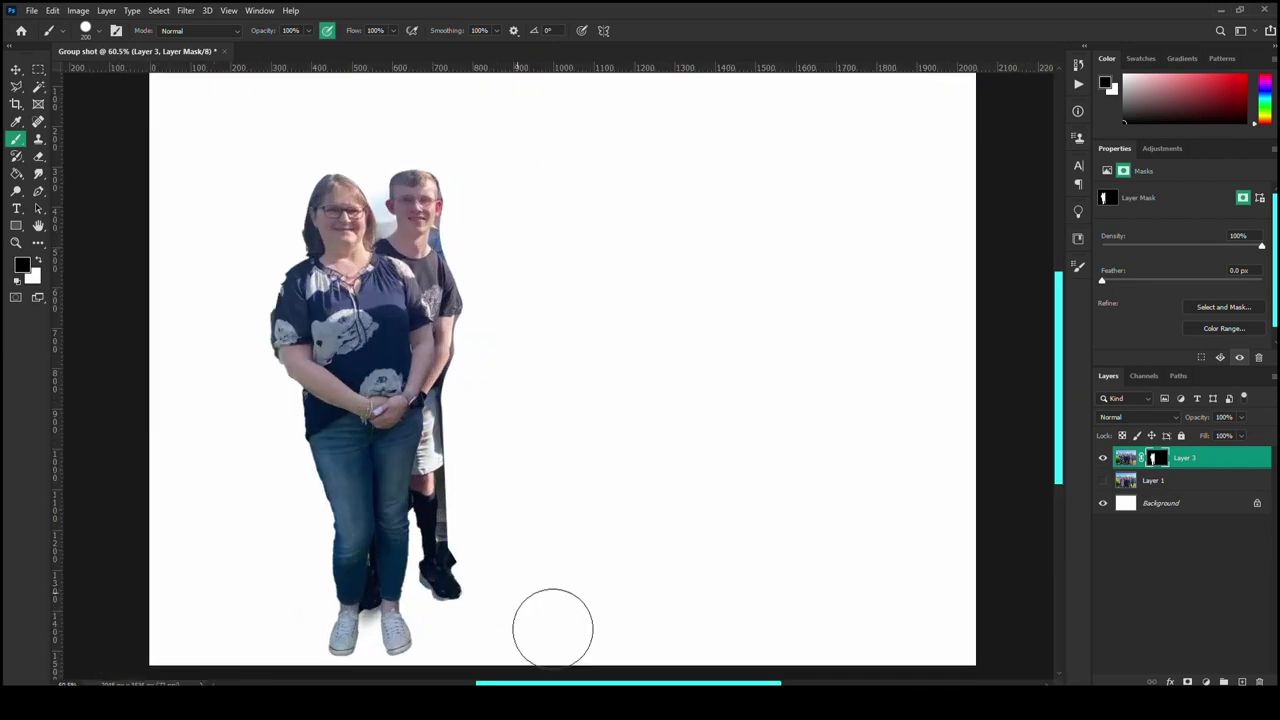
pyautogui.scroll(3, 360, 665)
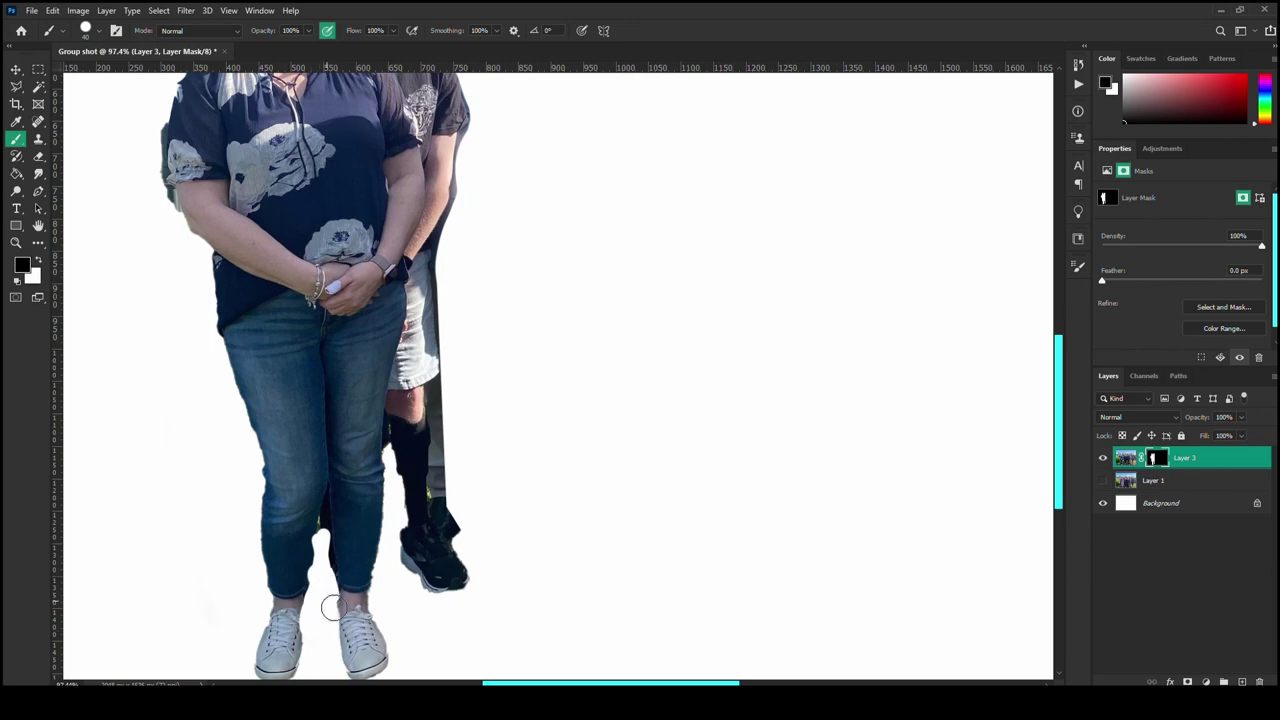
# Show Layer 1 again and move the masked pair left into the group.
pyautogui.press('x')
pyautogui.scroll(-3, 999, 526)
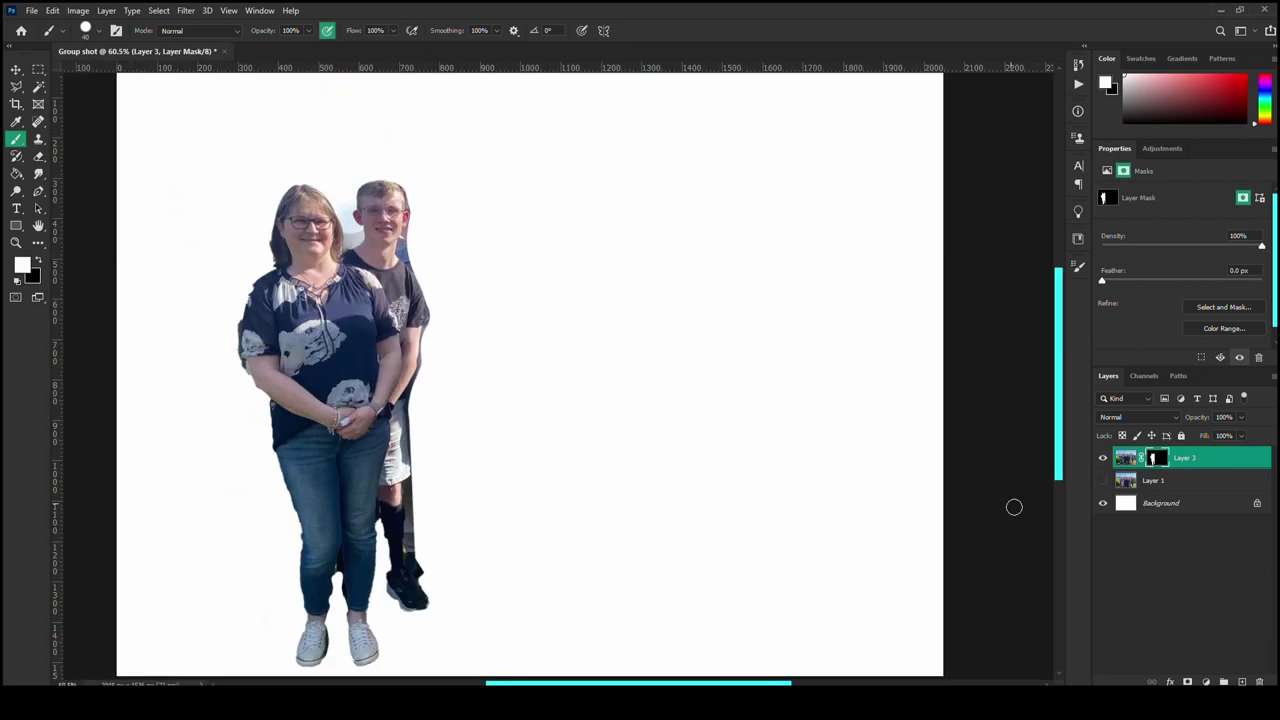
pyautogui.click(1103, 480)
pyautogui.scroll(-1, 696, 390)
pyautogui.press('v')
pyautogui.moveTo(538, 505); pyautogui.dragTo(440, 510)
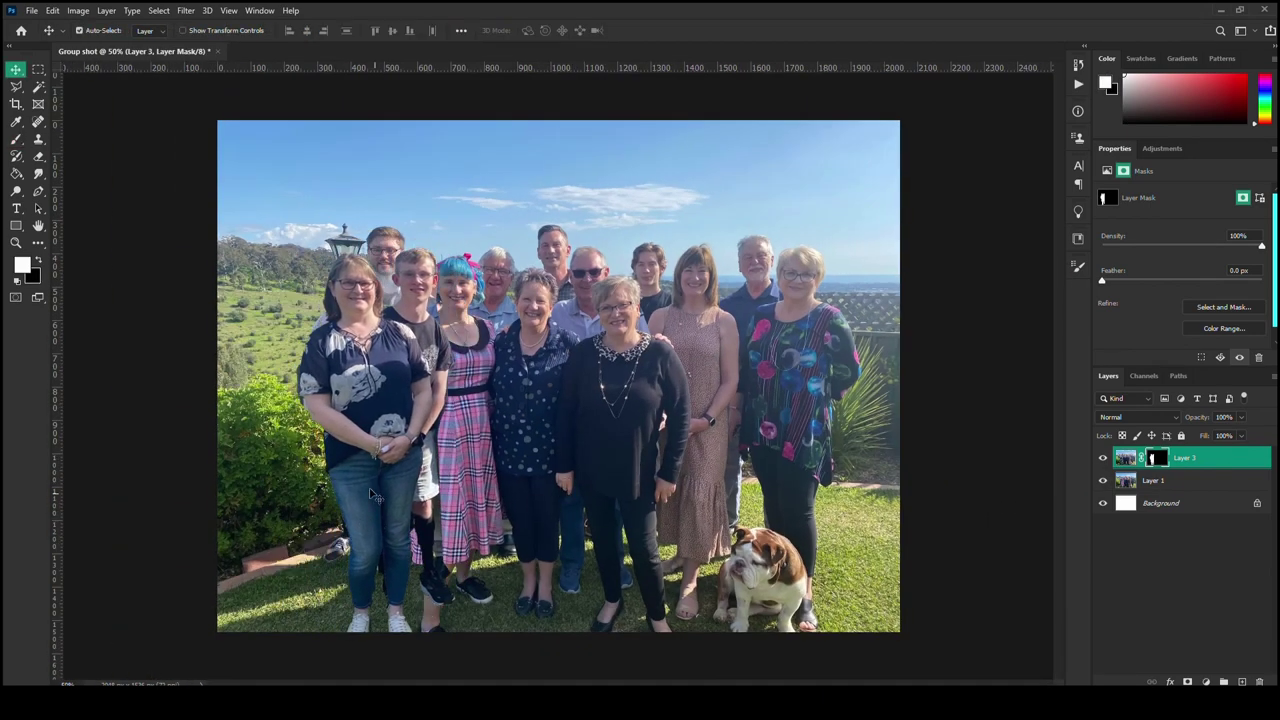
# Touch up Layer 3's mask with the brush, toggling between white and black.
pyautogui.scroll(3, 437, 510)
pyautogui.press('b')
pyautogui.scroll(-2, 420, 630)
pyautogui.hotkey('ctrl', '-')
pyautogui.hotkey('ctrl', '-')
pyautogui.scroll(10, 440, 280)
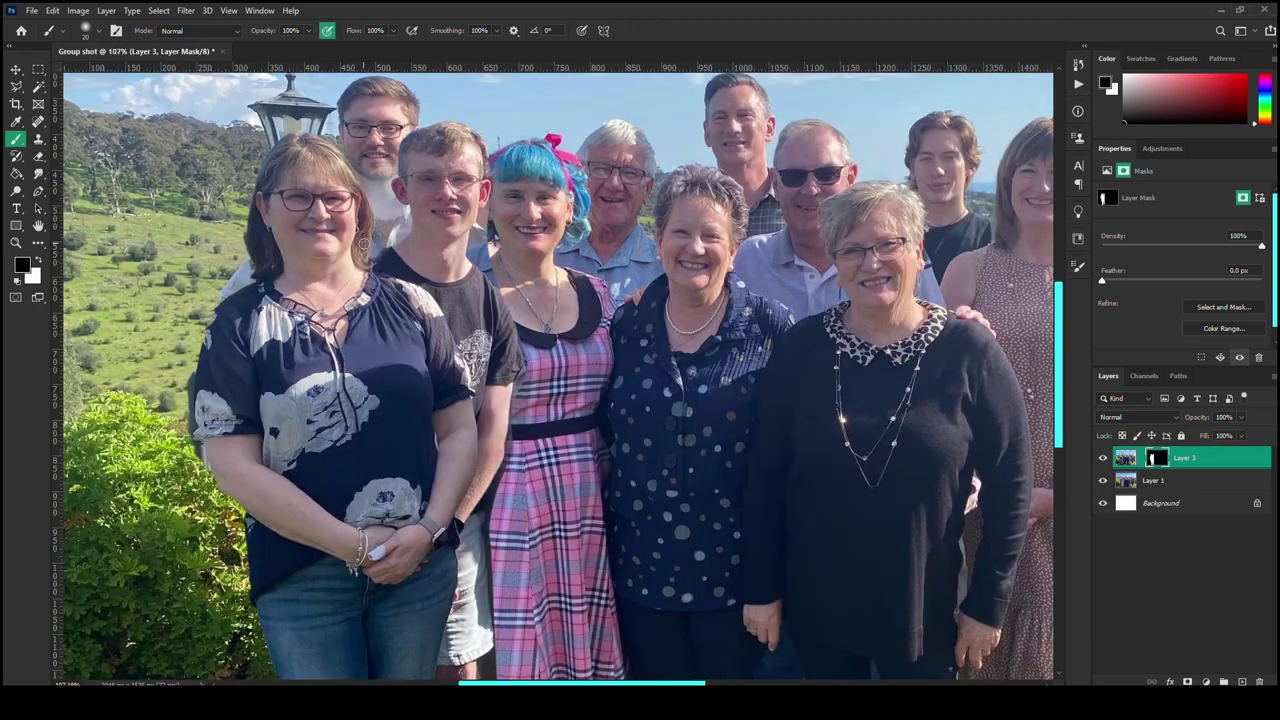
pyautogui.moveTo(376, 258); pyautogui.dragTo(396, 282)
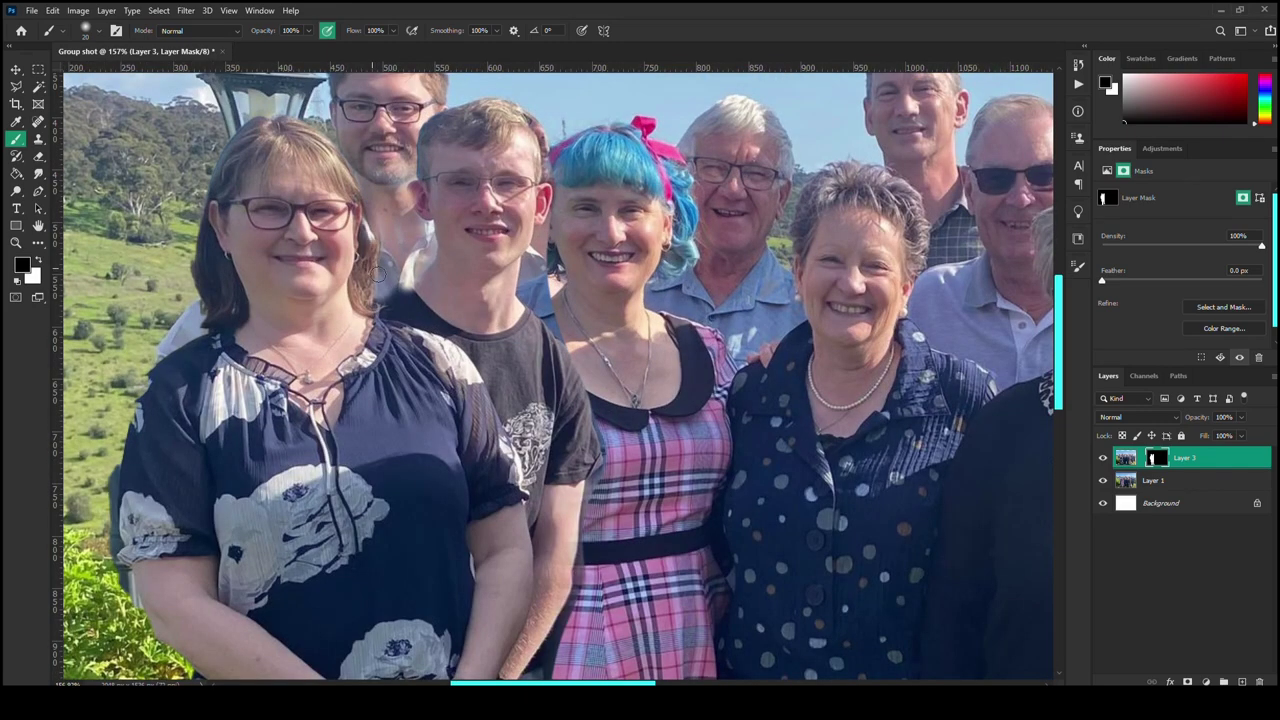
pyautogui.press('x')
pyautogui.scroll(3, 429, 228)
pyautogui.press('x')
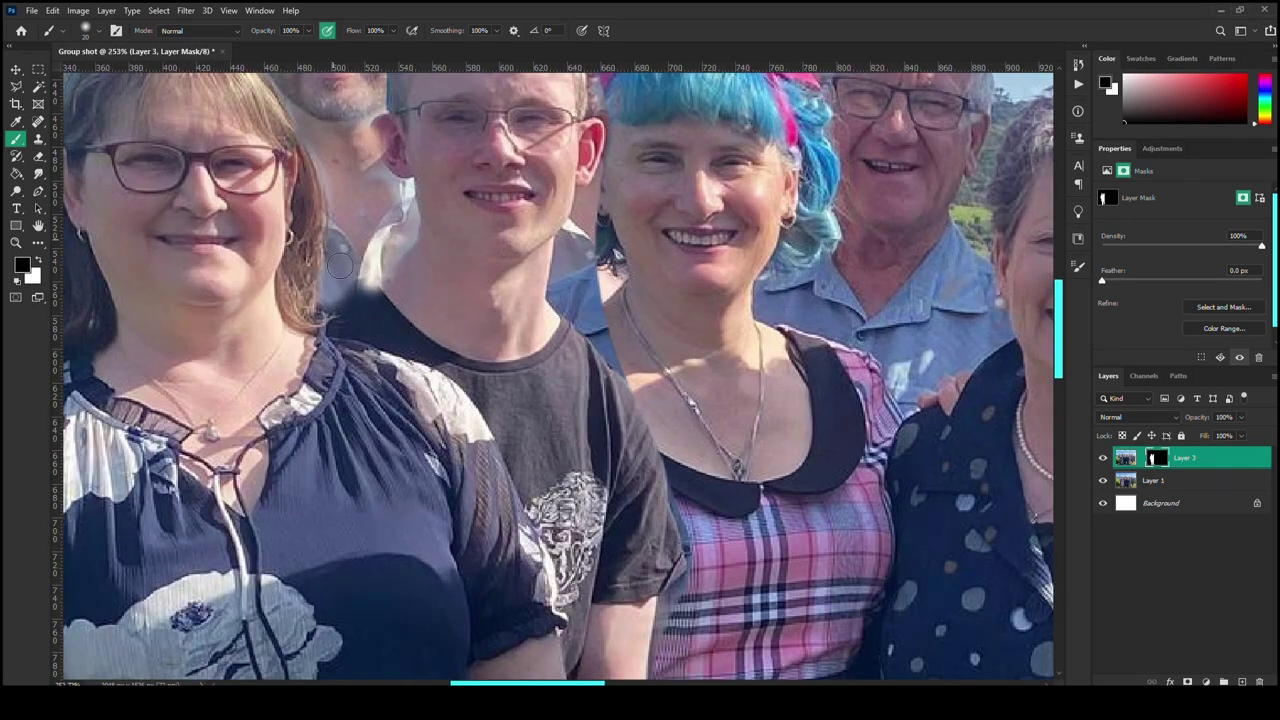
# Paint out the boy's stray lower leg below the plaid skirt.
pyautogui.moveTo(345, 245)
pyautogui.mouseDown()
pyautogui.moveTo(404, 490)
pyautogui.moveTo(404, 330)
pyautogui.mouseUp()
pyautogui.moveTo(390, 610)
pyautogui.mouseDown()
pyautogui.moveTo(437, 408)
pyautogui.moveTo(410, 300)
pyautogui.mouseUp()
pyautogui.scroll(-1, 420, 372)
pyautogui.scroll(-1, 419, 370)
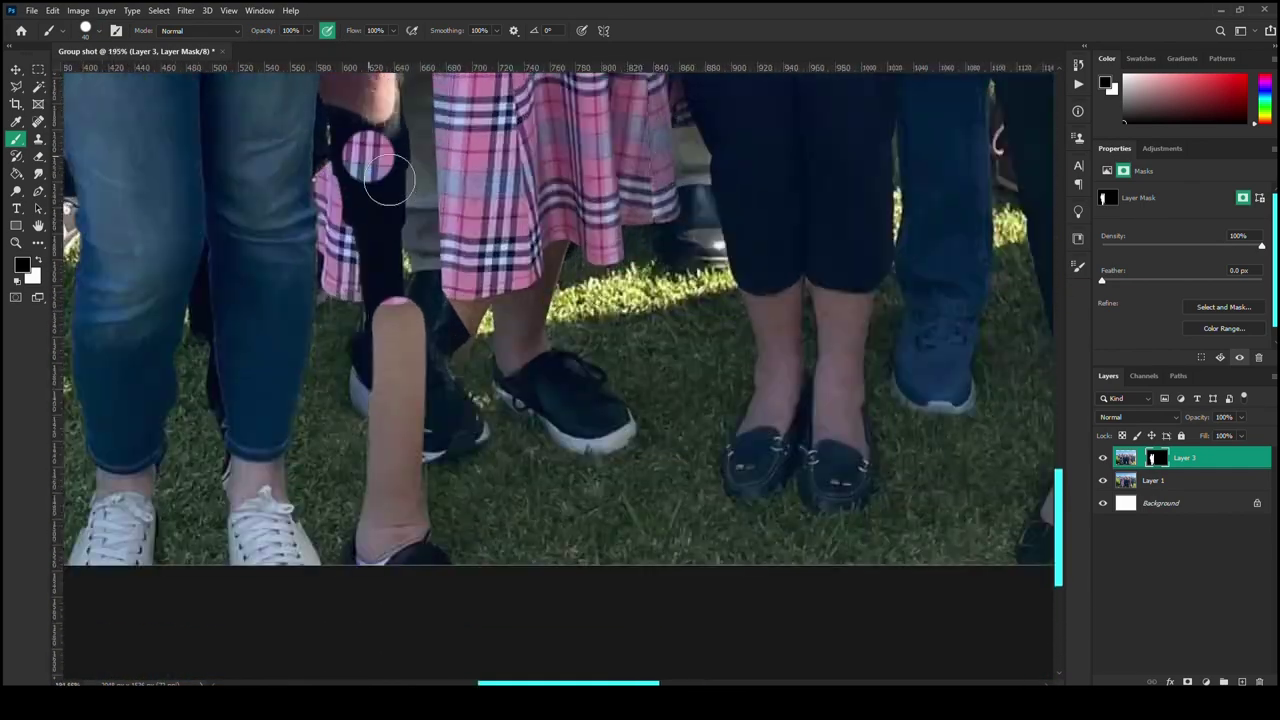
pyautogui.moveTo(380, 160); pyautogui.dragTo(395, 430)
pyautogui.moveTo(425, 200); pyautogui.dragTo(455, 480)
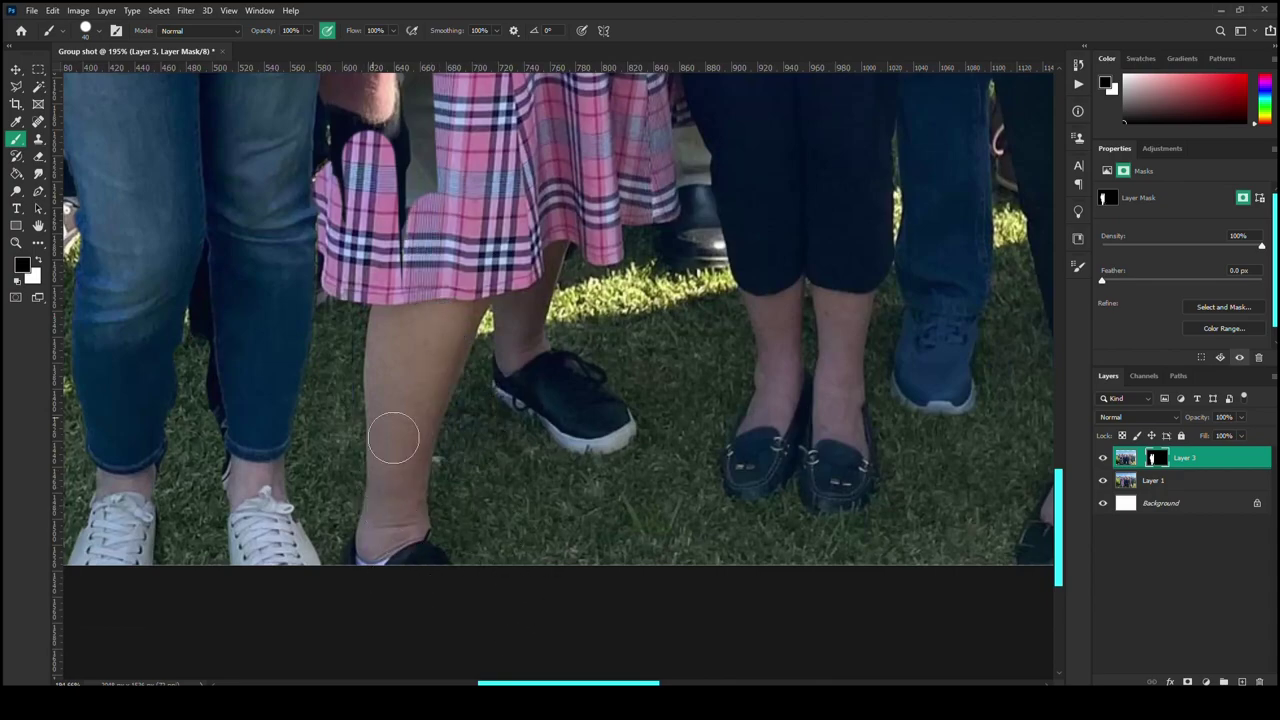
pyautogui.moveTo(394, 434); pyautogui.dragTo(462, 330)
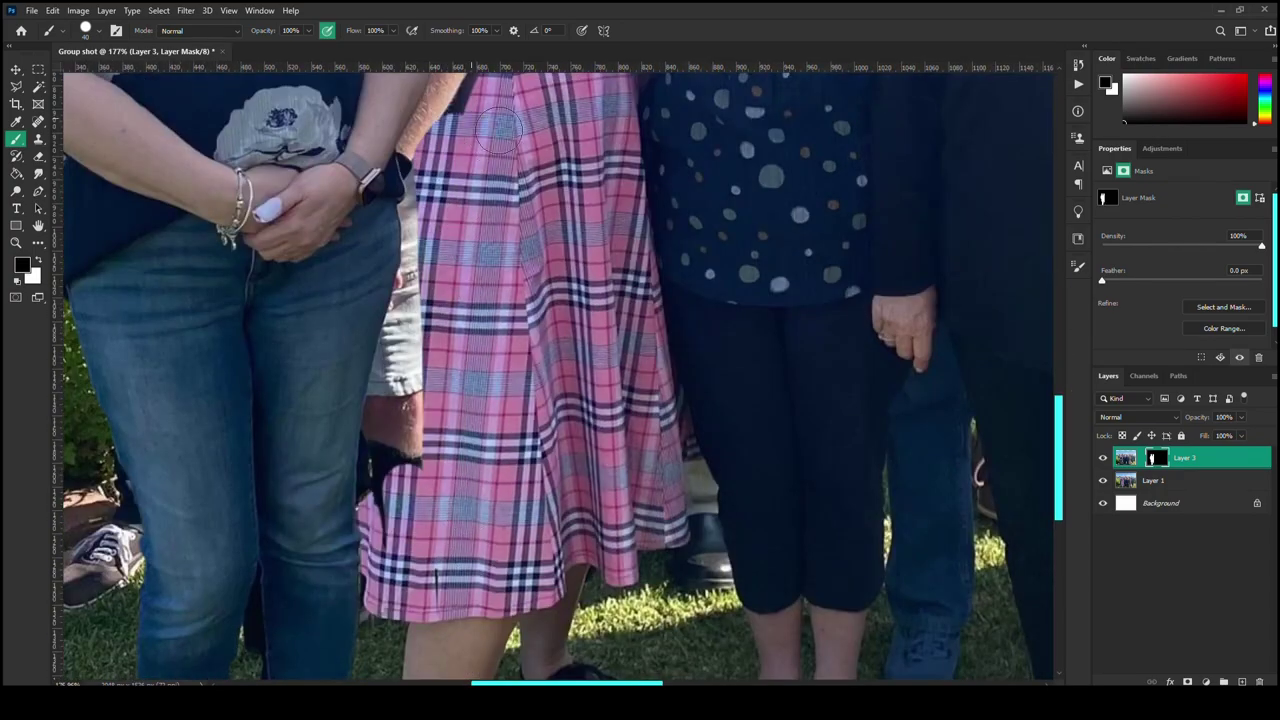
# Restore the plaid skirt's left edge on Layer 3's mask.
pyautogui.scroll(5, 480, 360)
pyautogui.scroll(-5, 497, 420)
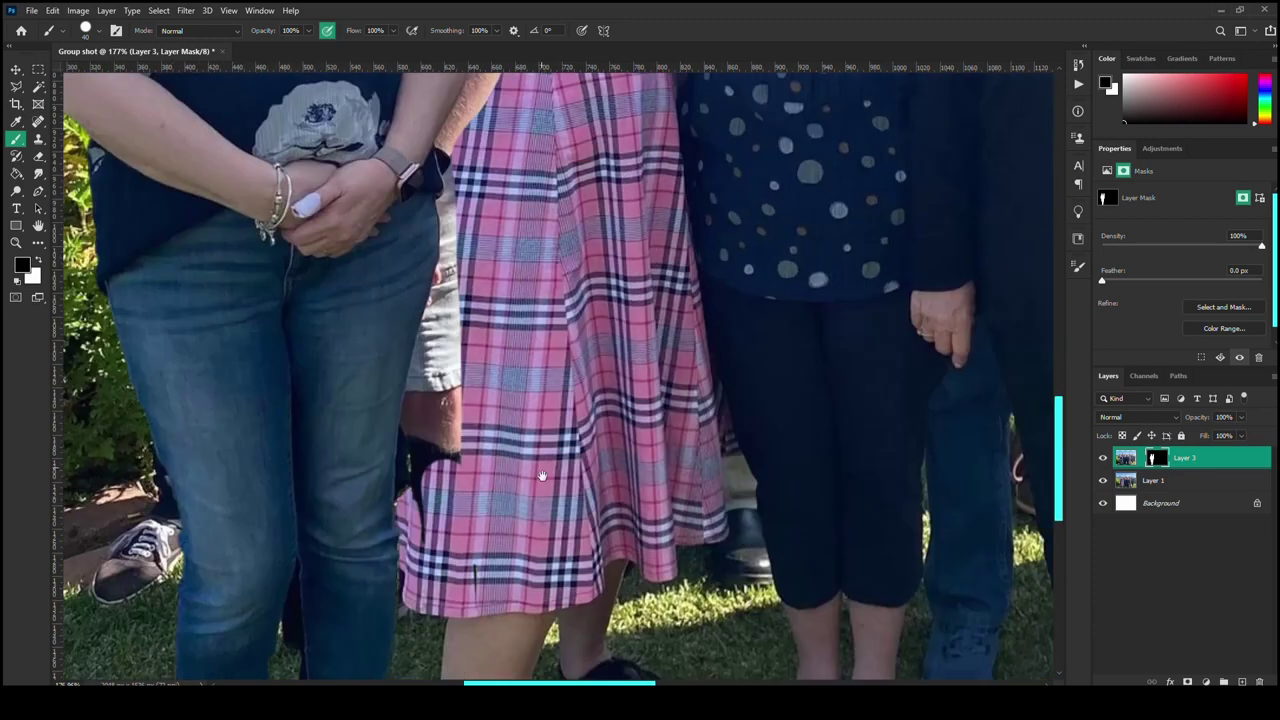
pyautogui.moveTo(491, 312); pyautogui.dragTo(489, 207)
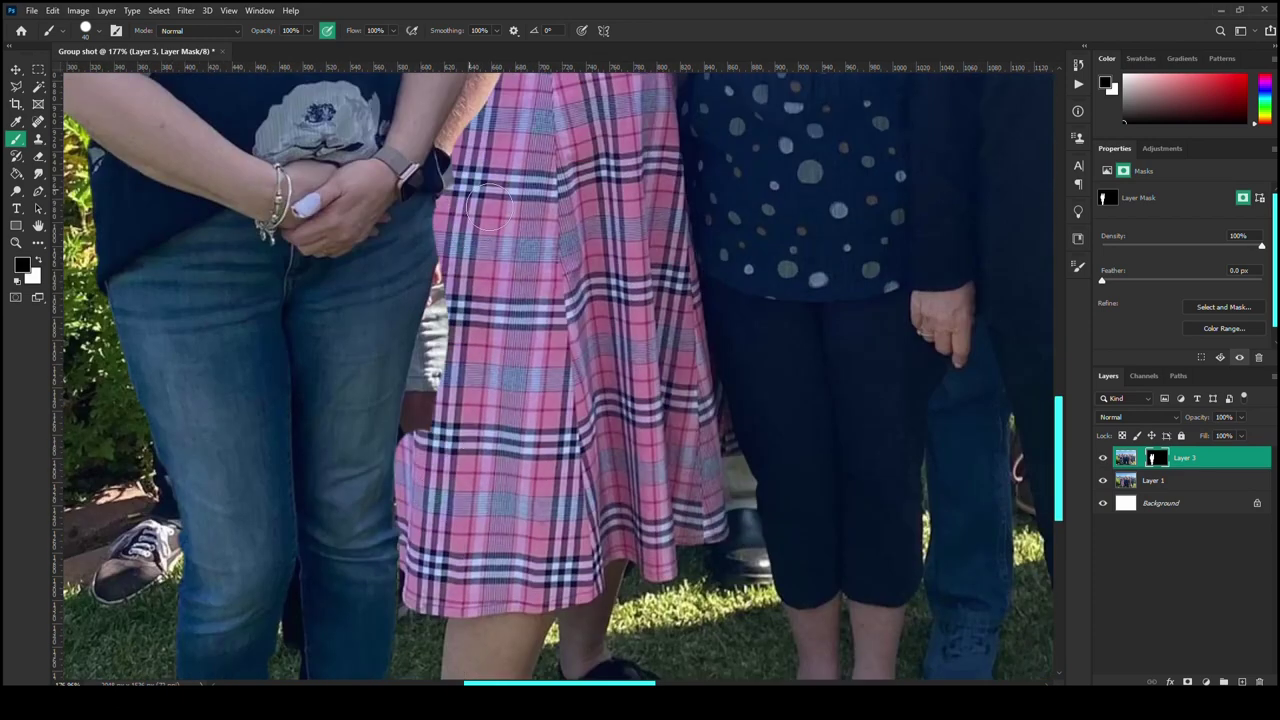
pyautogui.moveTo(438, 290); pyautogui.dragTo(446, 452)
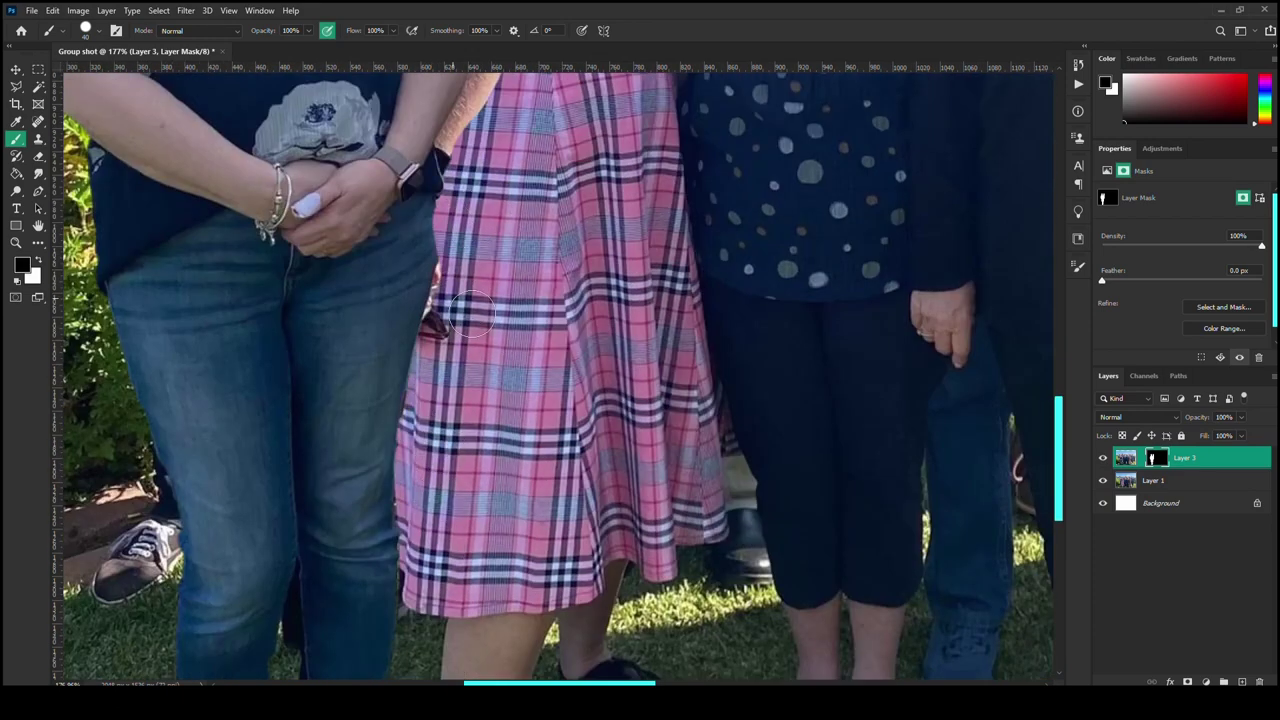
pyautogui.scroll(-3, 478, 272)
pyautogui.scroll(-3, 400, 350)
pyautogui.scroll(2, 356, 437)
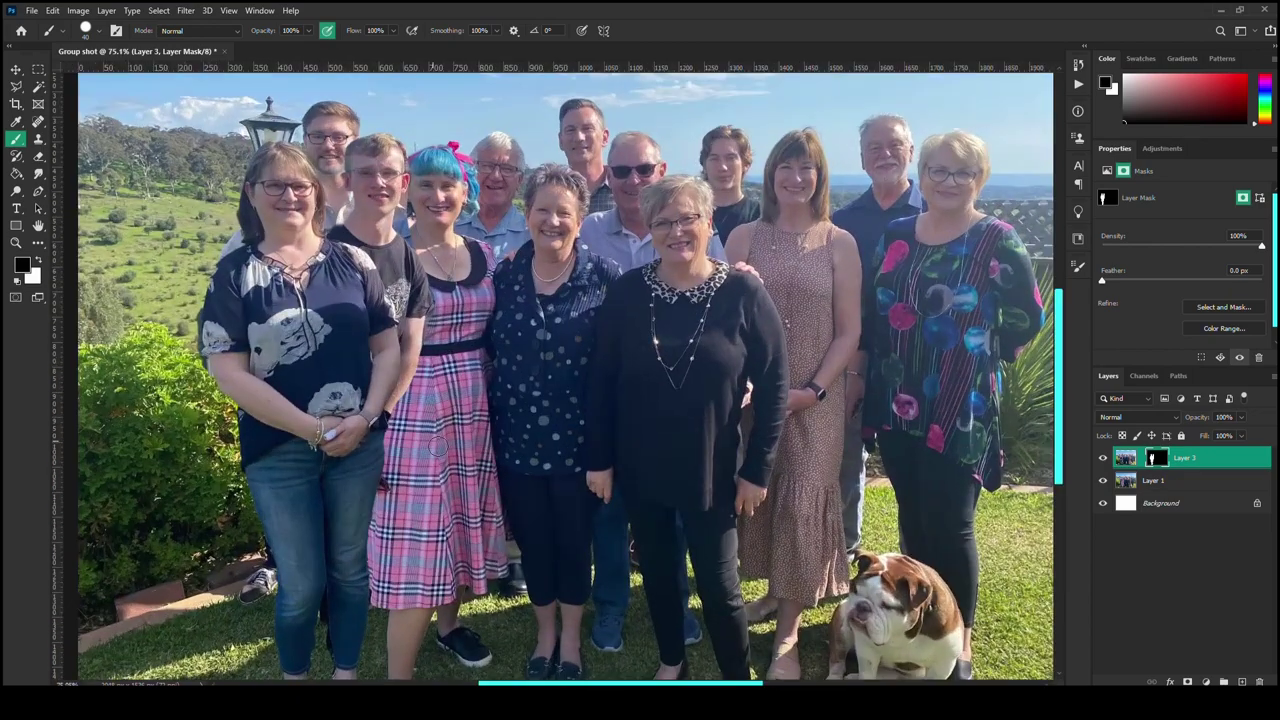
pyautogui.scroll(1, 356, 437)
# Lower Layer 3's opacity slightly, then shrink and realign it over Layer 1 with Free Transform.
pyautogui.moveTo(1199, 418); pyautogui.dragTo(1195, 418)
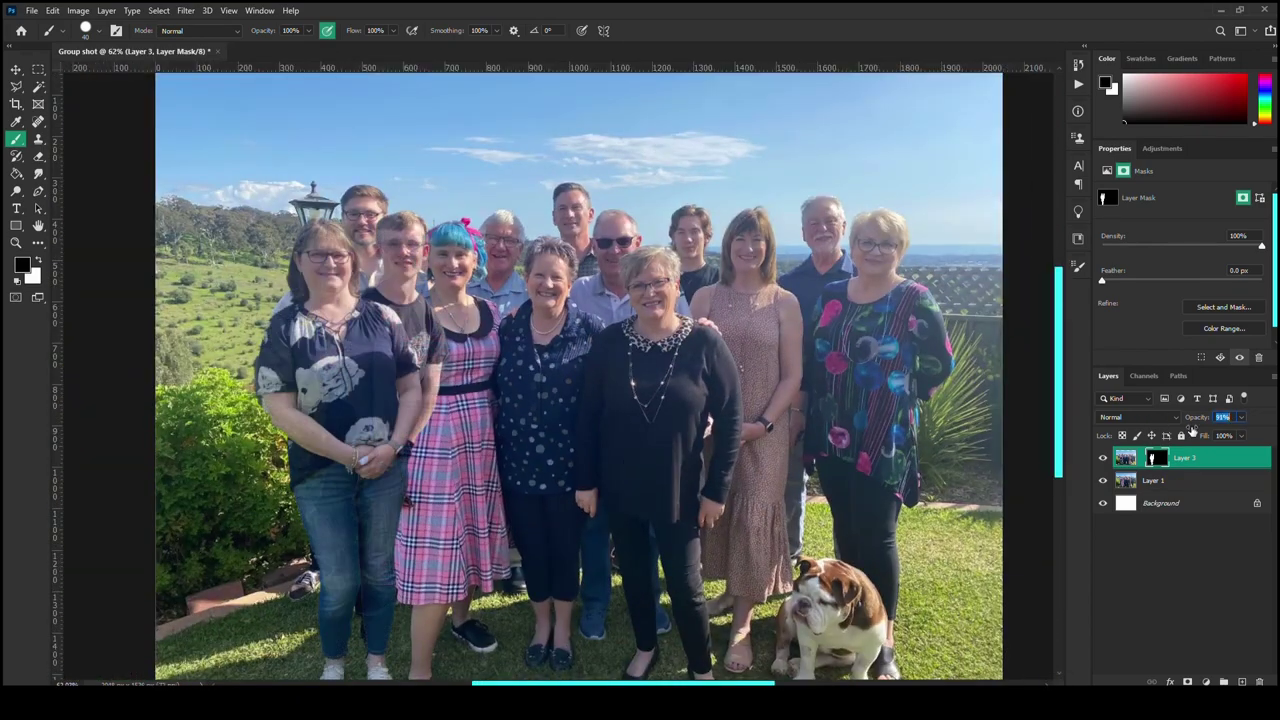
pyautogui.hotkey('ctrl', 't')
pyautogui.scroll(1, 682, 303)
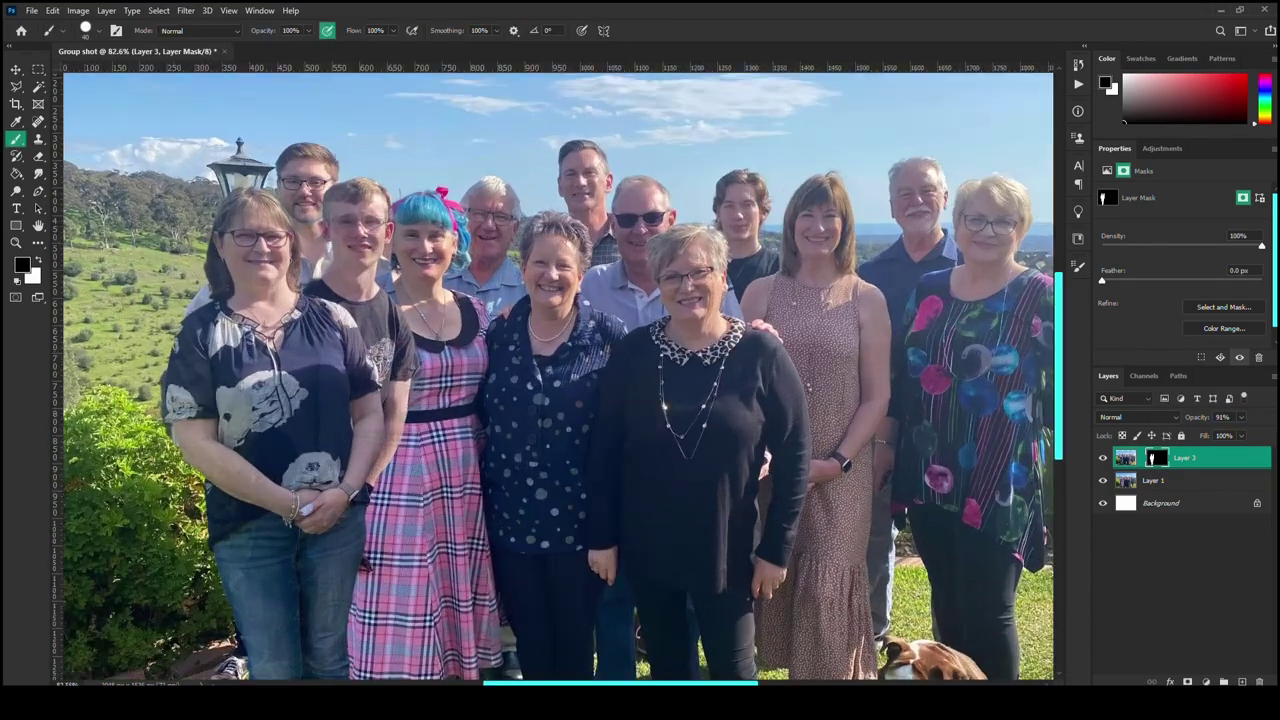
pyautogui.scroll(-2, 682, 303)
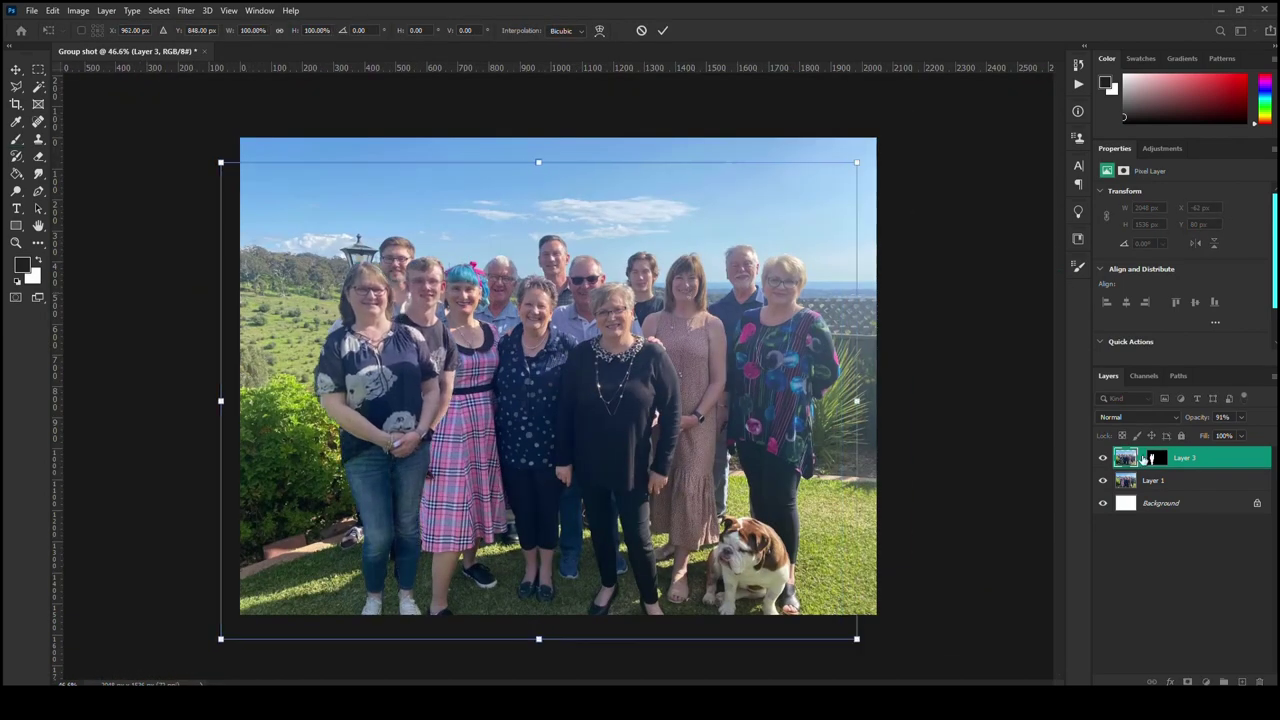
pyautogui.moveTo(682, 303); pyautogui.dragTo(718, 246)
# Commit the Layer 3 resize and reveal the woman's ear and earring on its mask.
pyautogui.scroll(5, 492, 286)
pyautogui.scroll(3, 314, 283)
pyautogui.press('Return')
pyautogui.press('b')
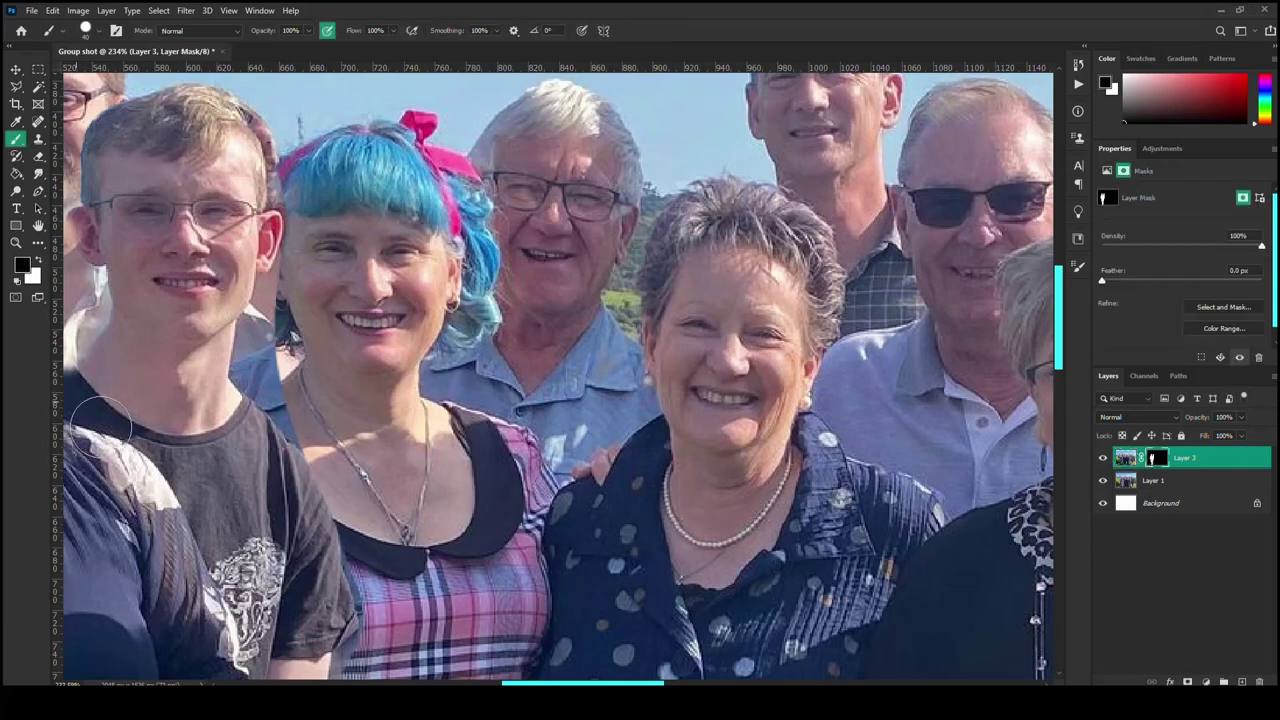
pyautogui.scroll(2, 445, 300)
pyautogui.moveTo(441, 305); pyautogui.dragTo(486, 228)
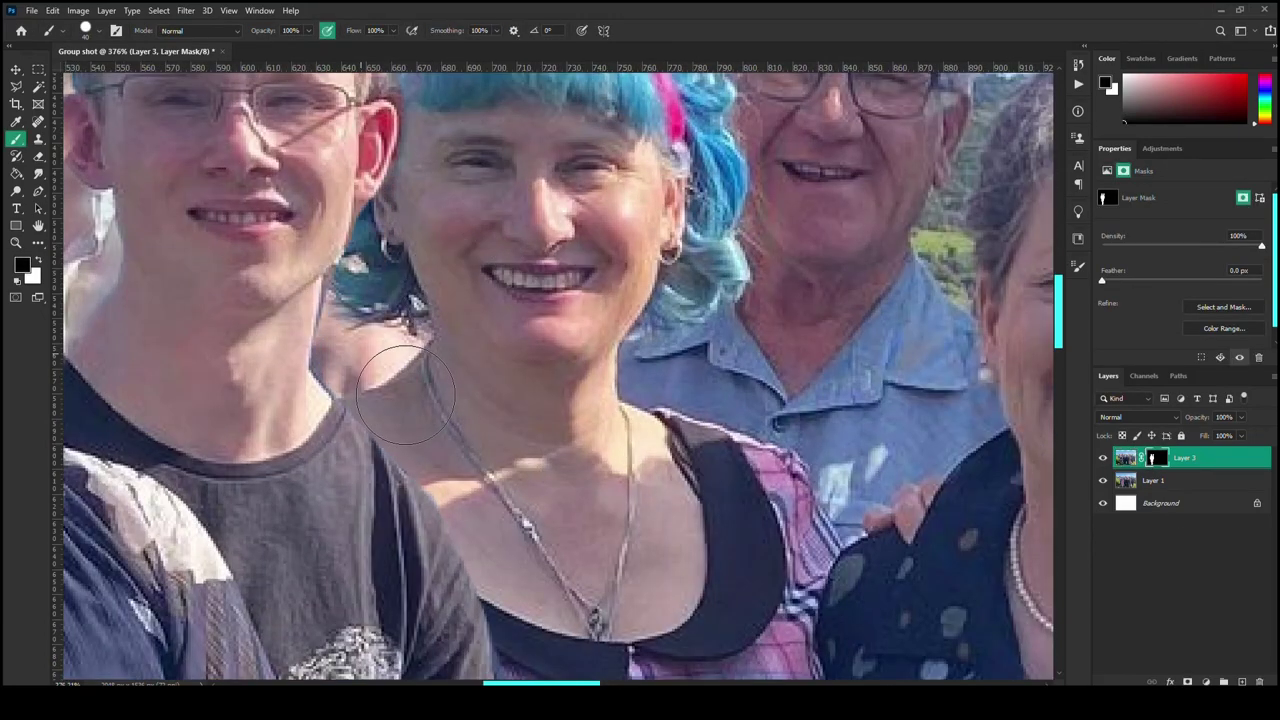
pyautogui.scroll(-3, 406, 400)
pyautogui.scroll(-1, 516, 203)
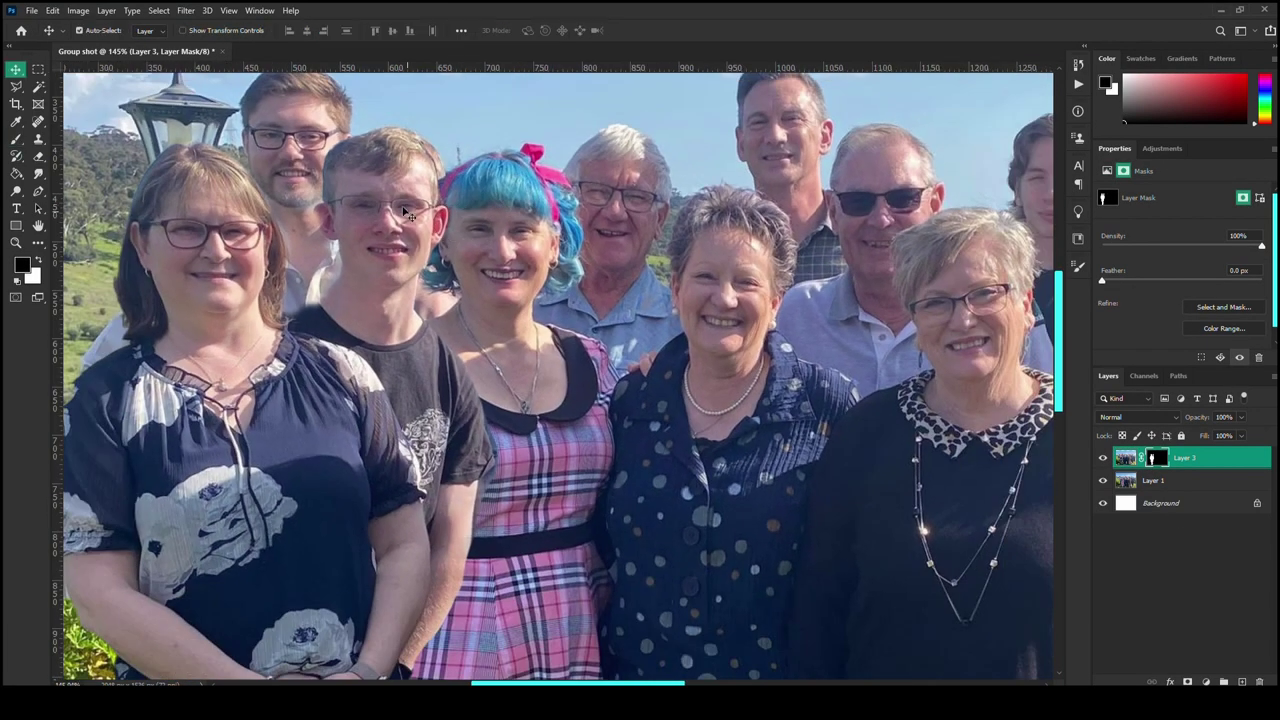
pyautogui.scroll(2, 300, 330)
# Restore the man's ear on Layer 3's mask with white paint.
pyautogui.press('x')
pyautogui.scroll(-1, 290, 330)
pyautogui.press('x')
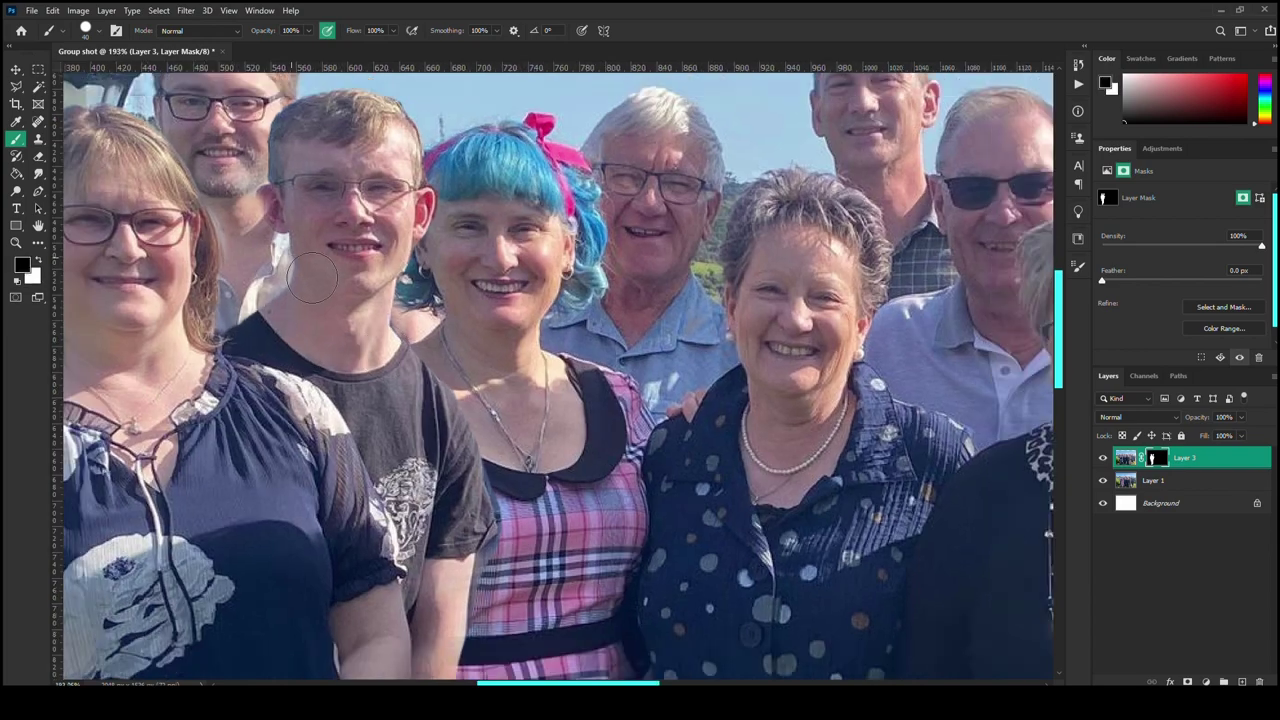
pyautogui.scroll(-2, 475, 320)
pyautogui.scroll(4, 438, 270)
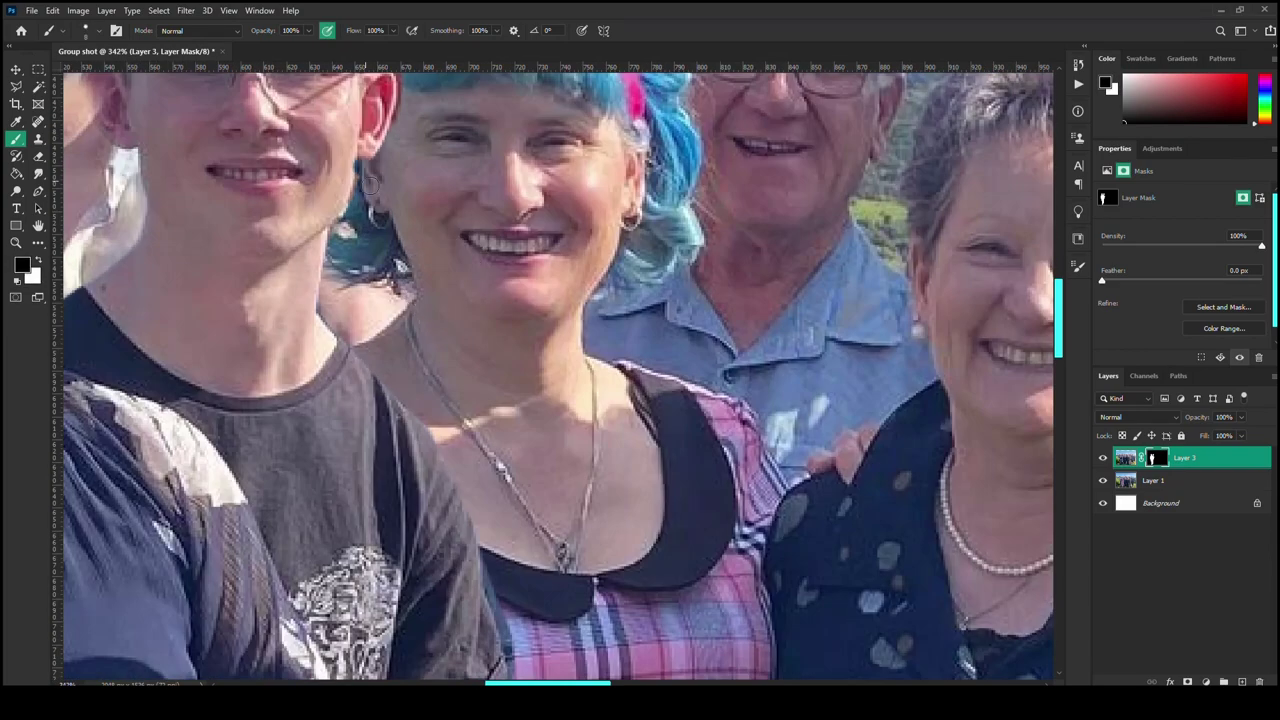
pyautogui.scroll(-2, 368, 172)
pyautogui.scroll(4, 345, 500)
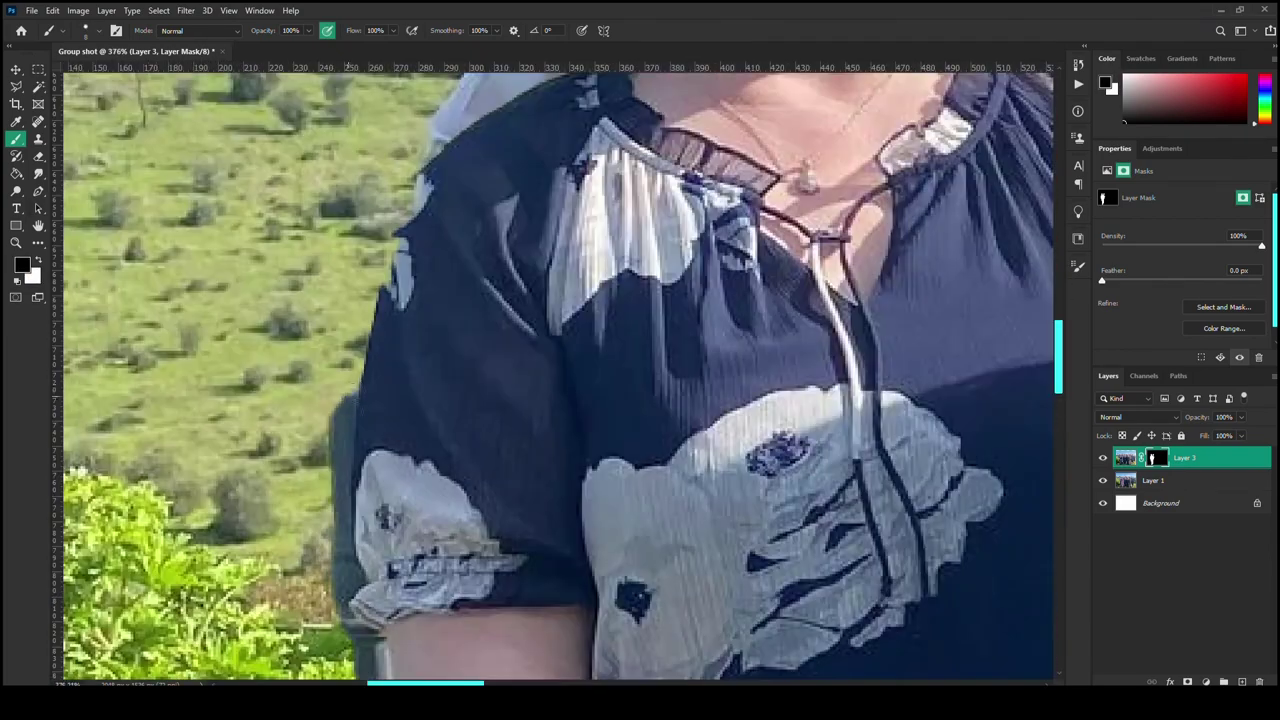
pyautogui.scroll(-2, 343, 508)
pyautogui.scroll(2, 340, 218)
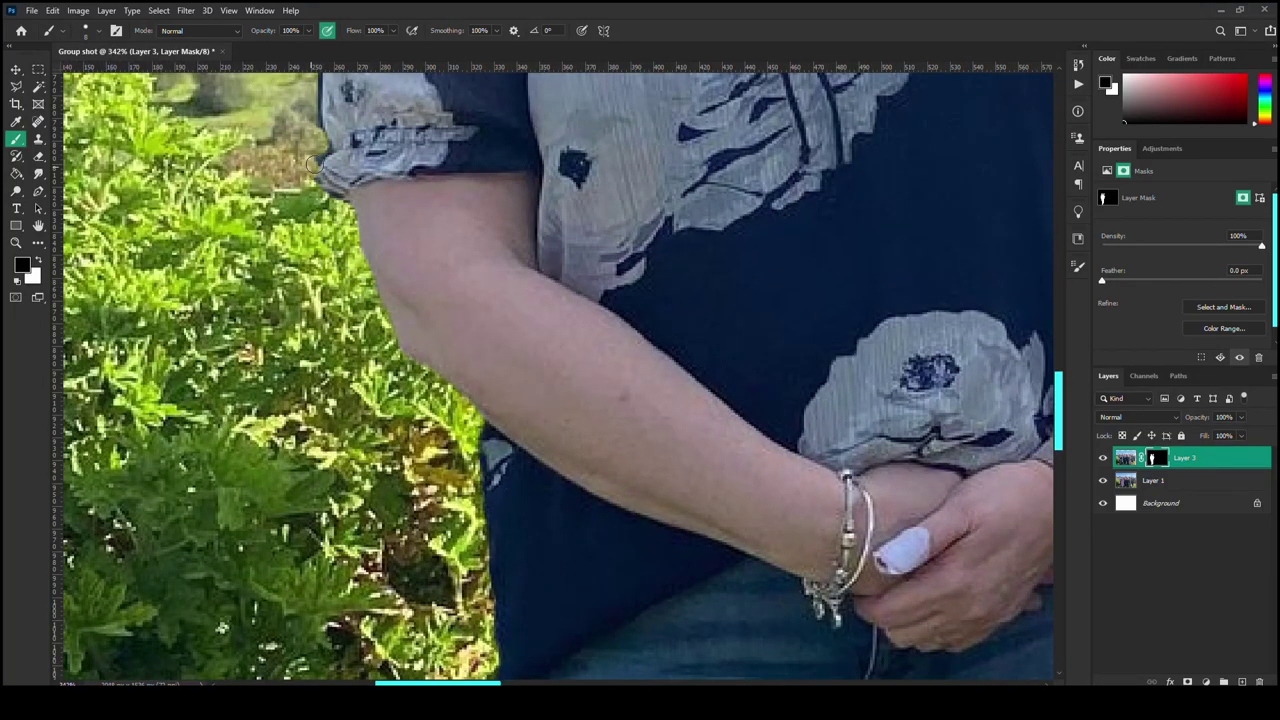
pyautogui.scroll(-2, 314, 162)
pyautogui.scroll(2, 614, 287)
pyautogui.scroll(1, 614, 287)
pyautogui.scroll(2, 614, 287)
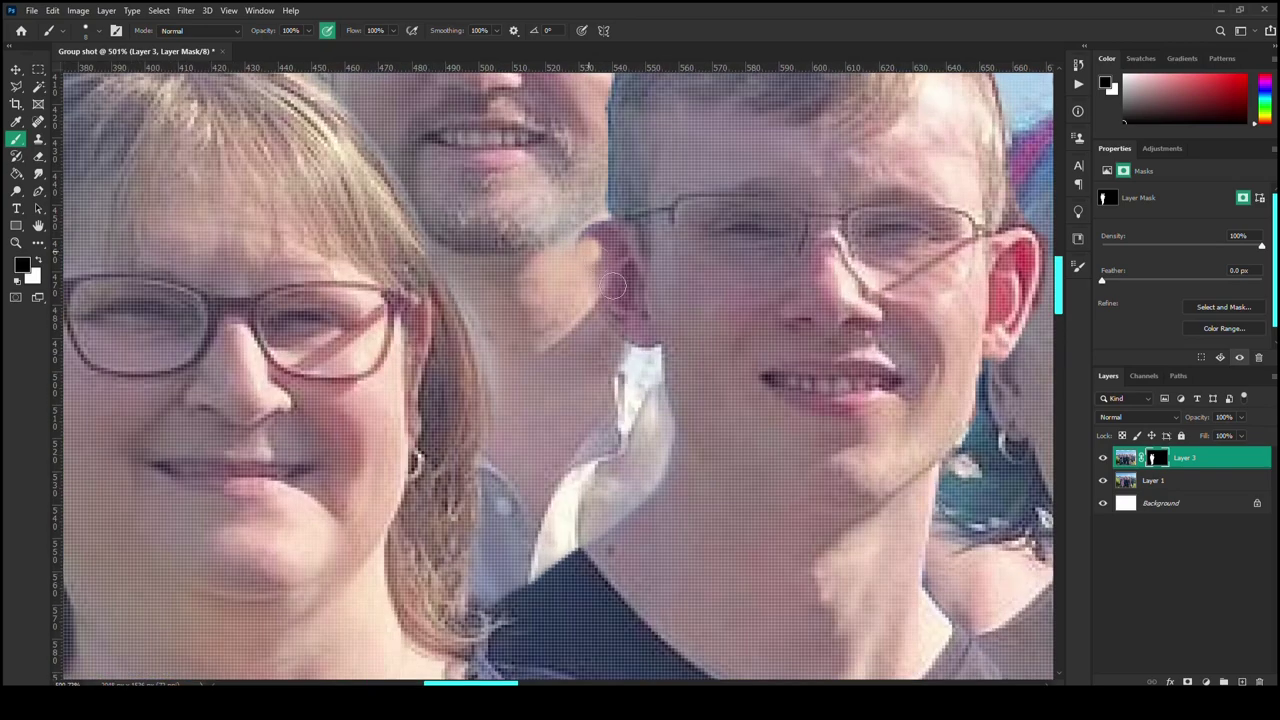
pyautogui.press('x')
pyautogui.moveTo(592, 248); pyautogui.dragTo(630, 328)
# Paint black to hide the dark gap between the legs, then enlarge the brush.
pyautogui.scroll(-2, 596, 257)
pyautogui.scroll(-1, 596, 257)
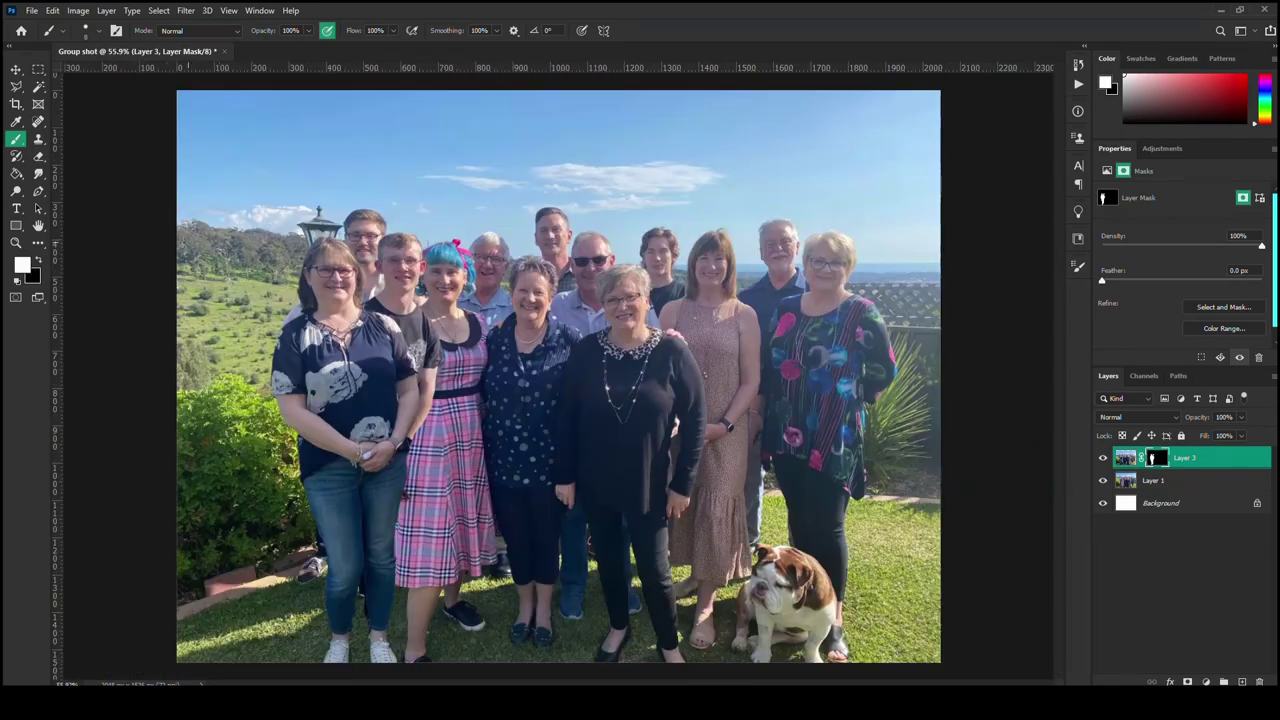
pyautogui.scroll(3, 481, 330)
pyautogui.press('x')
pyautogui.moveTo(509, 482); pyautogui.dragTo(524, 609)
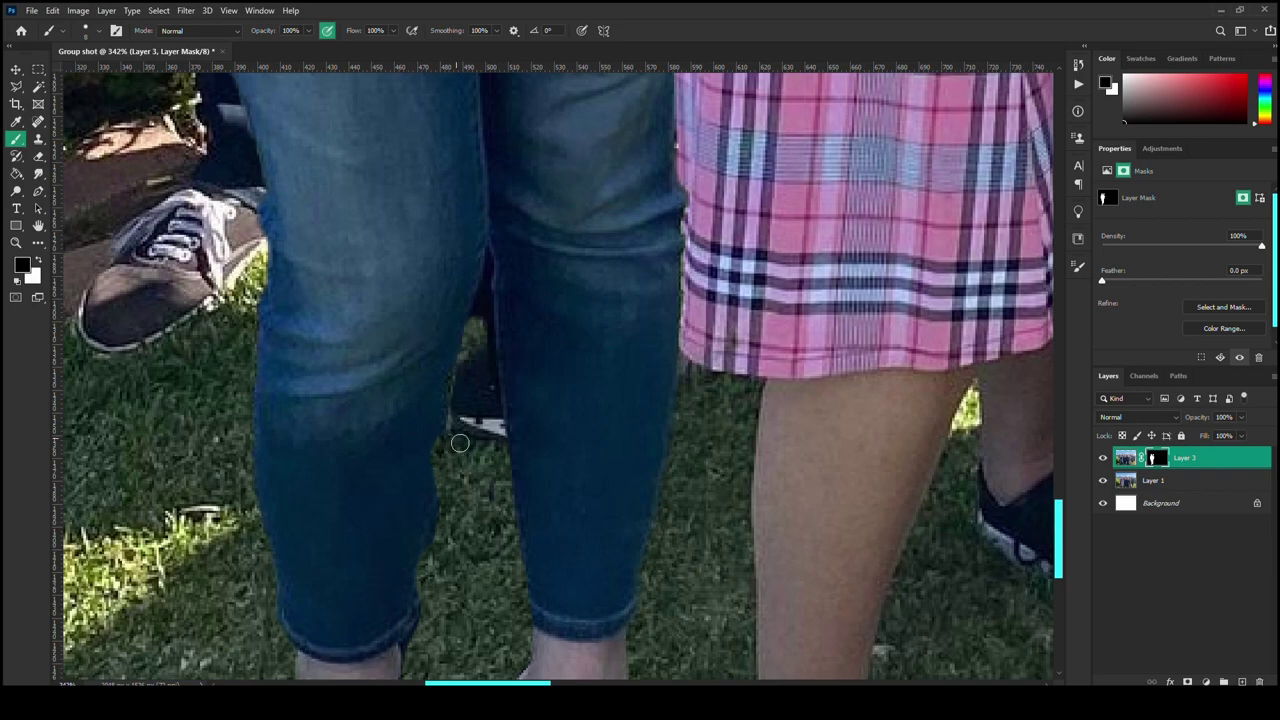
pyautogui.scroll(1, 489, 364)
pyautogui.press(']')
pyautogui.press(']')
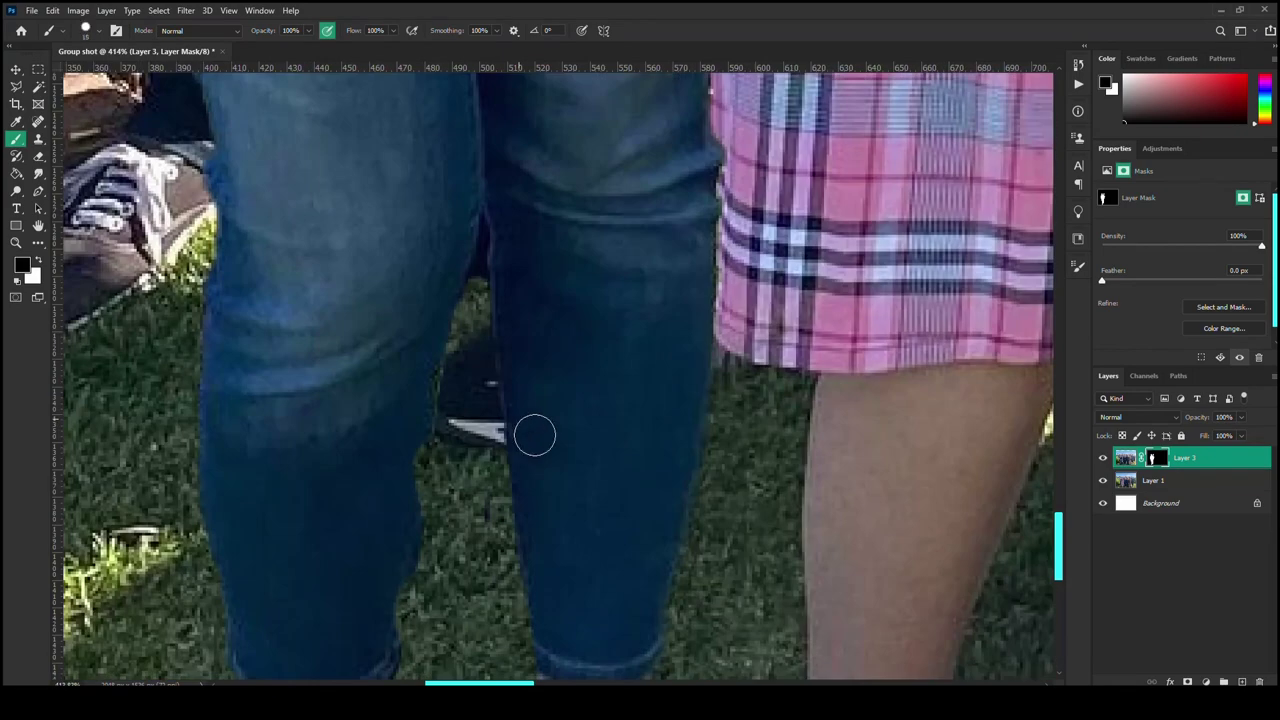
pyautogui.scroll(-3, 484, 284)
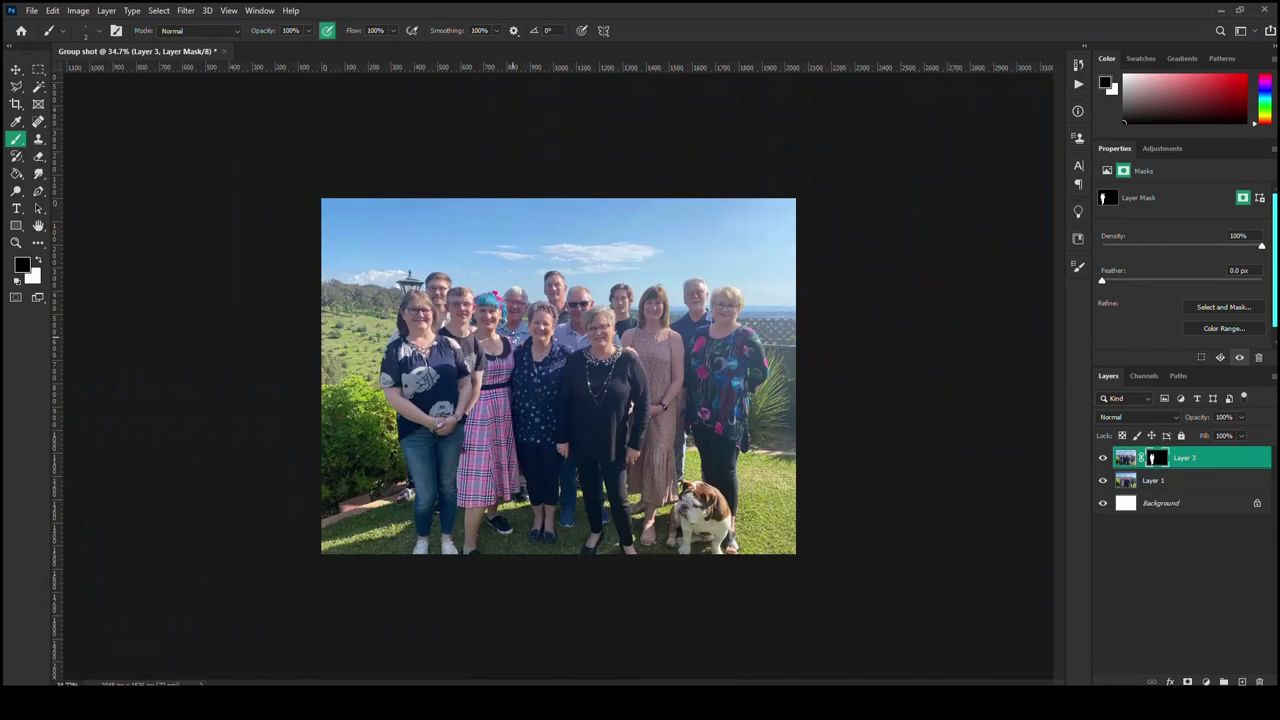
pyautogui.scroll(2, 496, 400)
pyautogui.scroll(1, 496, 405)
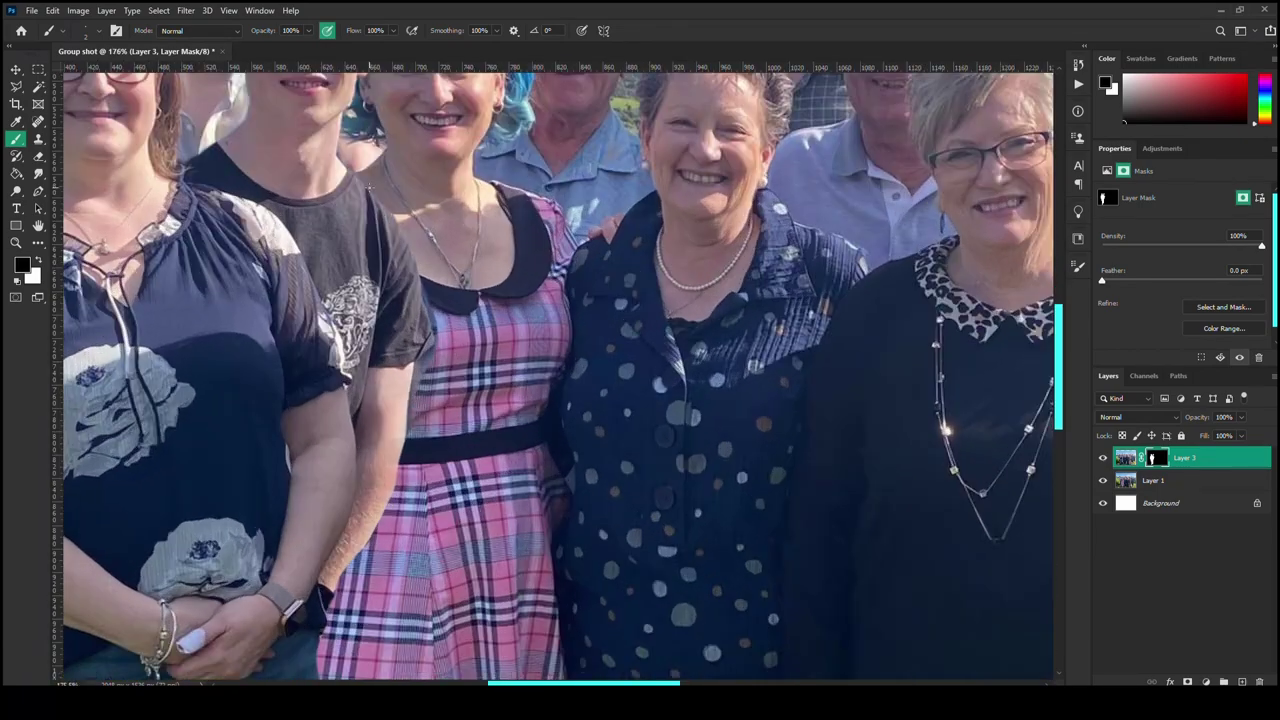
pyautogui.scroll(2, 300, 340)
pyautogui.scroll(3, 235, 340)
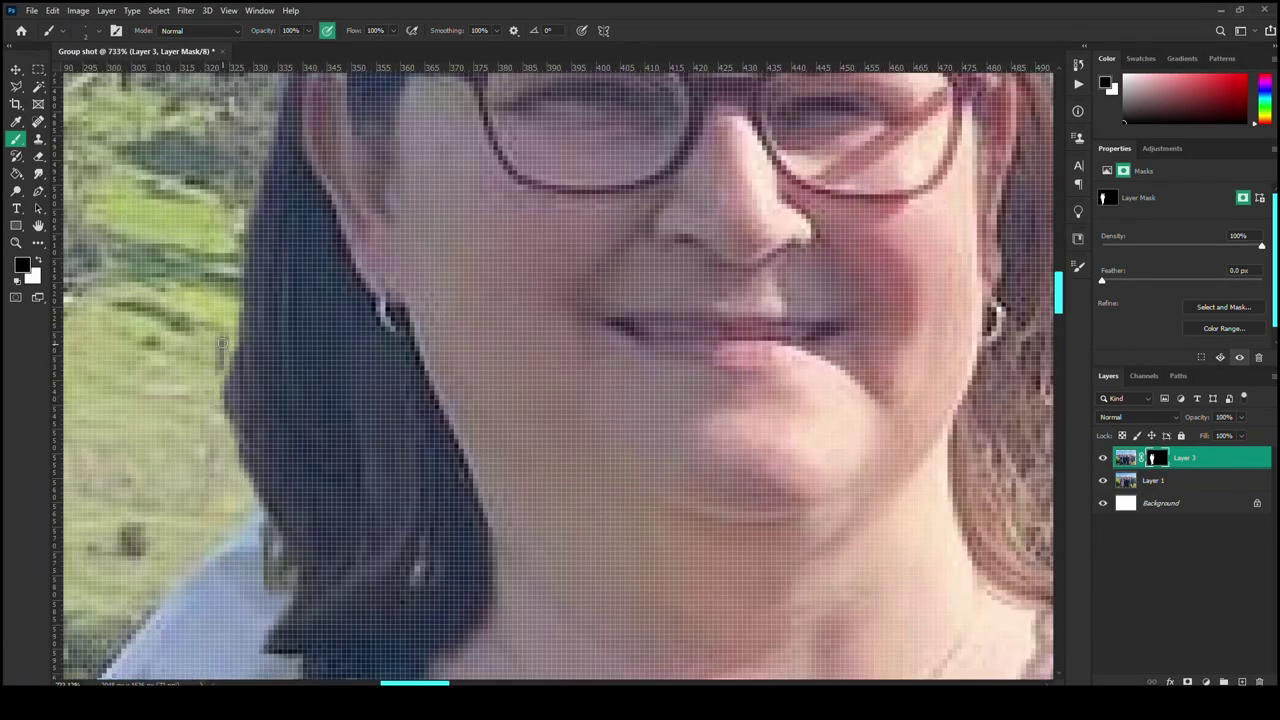
pyautogui.scroll(1, 244, 498)
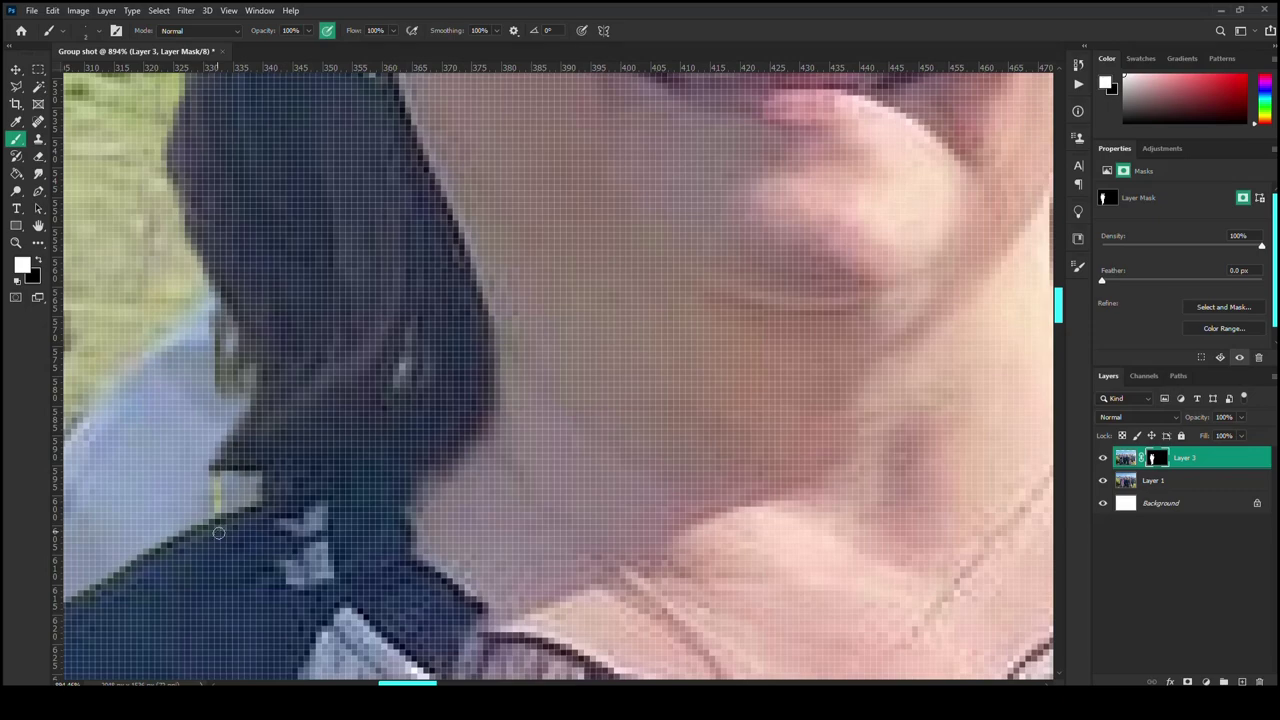
# Add a new empty Layer 4 above Layer 1.
pyautogui.press('x')
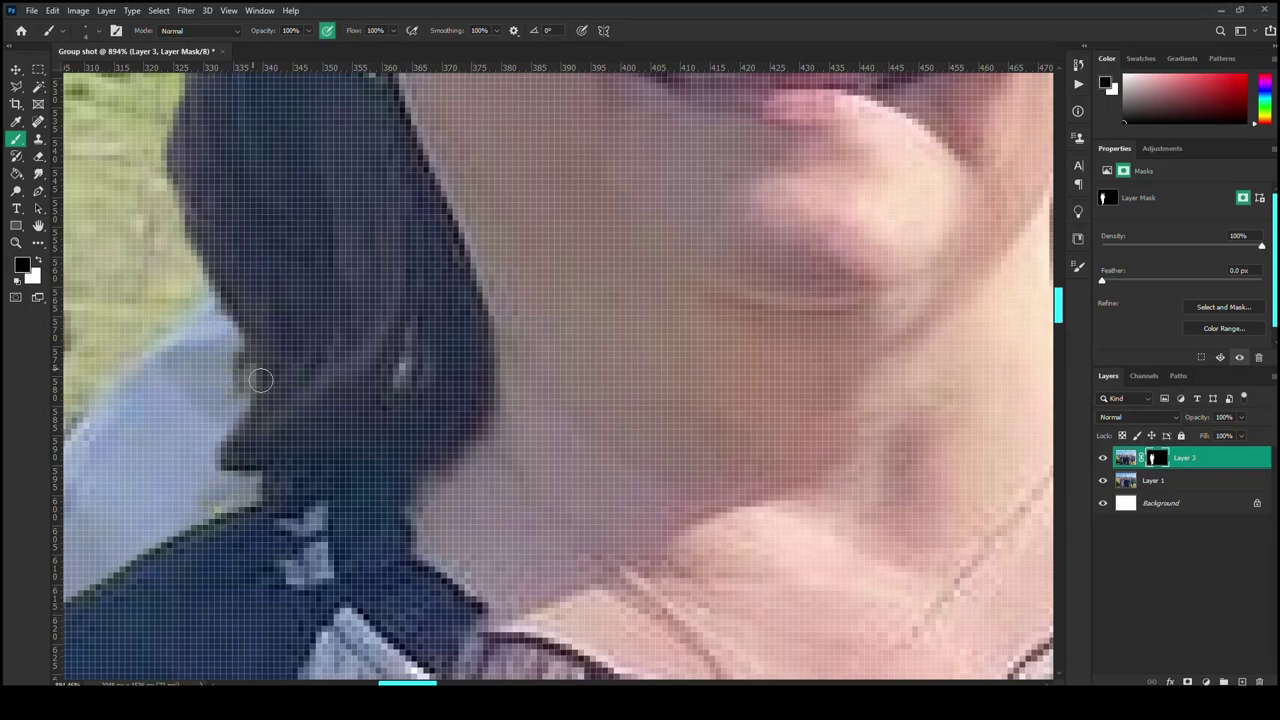
pyautogui.scroll(-2, 258, 373)
pyautogui.scroll(-5, 236, 295)
pyautogui.scroll(-2, 236, 295)
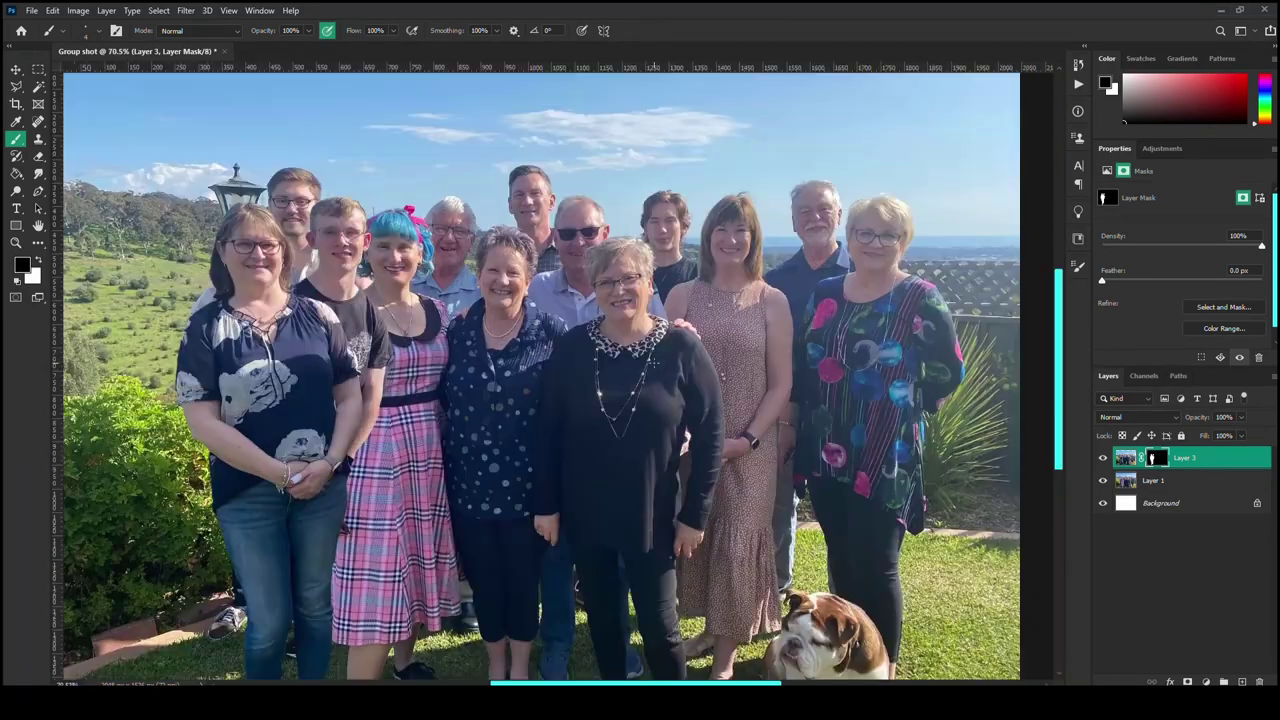
pyautogui.hotkey('ctrl', 'shift', 'alt', 'n')
pyautogui.scroll(2, 313, 551)
pyautogui.scroll(3, 560, 400)
pyautogui.scroll(-4, 560, 400)
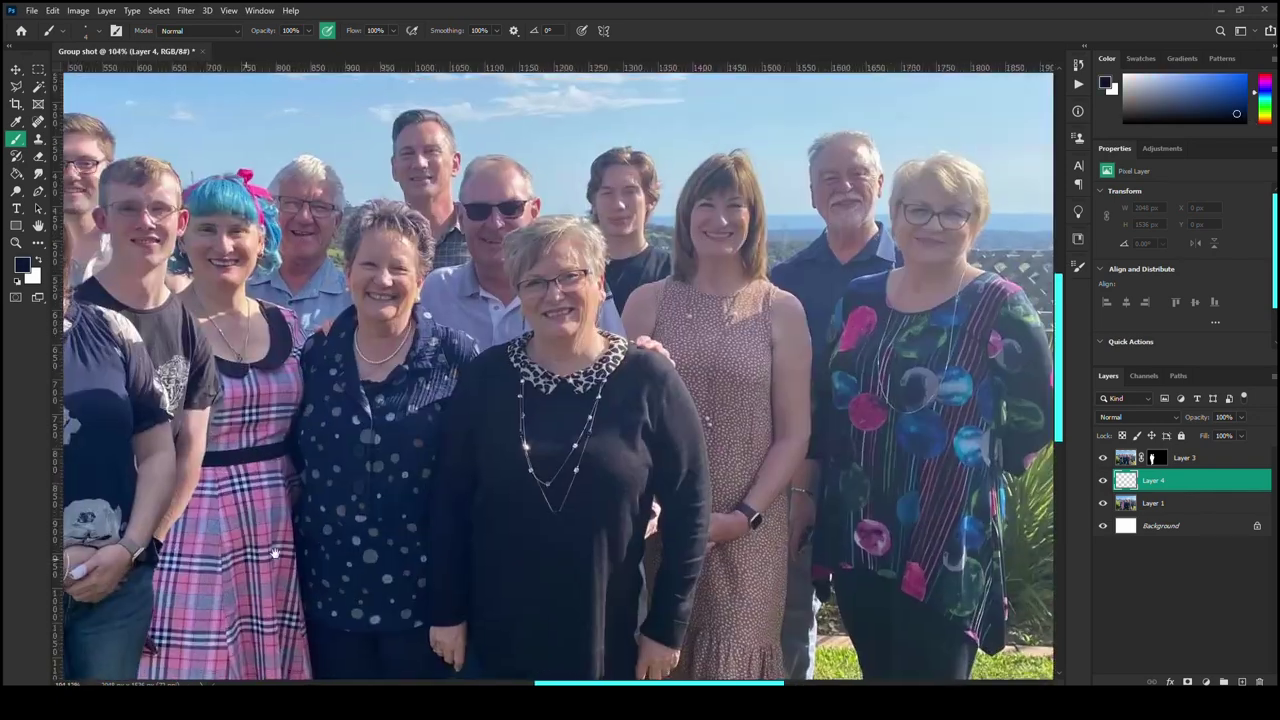
# On Layer 4, paint soft dark strokes down the pink dress's left edge, undoing a first blob.
pyautogui.scroll(3, 600, 480)
pyautogui.press(']')
pyautogui.press(']')
pyautogui.moveTo(600, 478); pyautogui.dragTo(612, 525)
pyautogui.hotkey('ctrl', 'z')
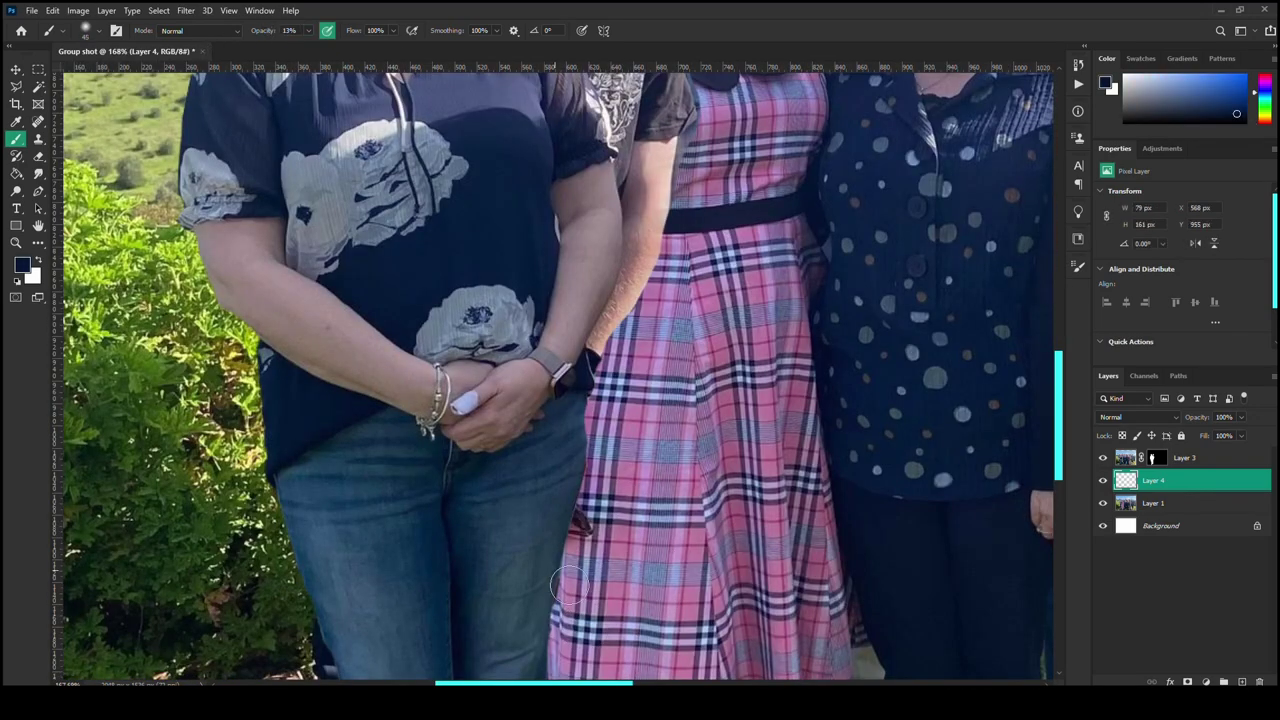
pyautogui.moveTo(614, 395); pyautogui.dragTo(562, 650)
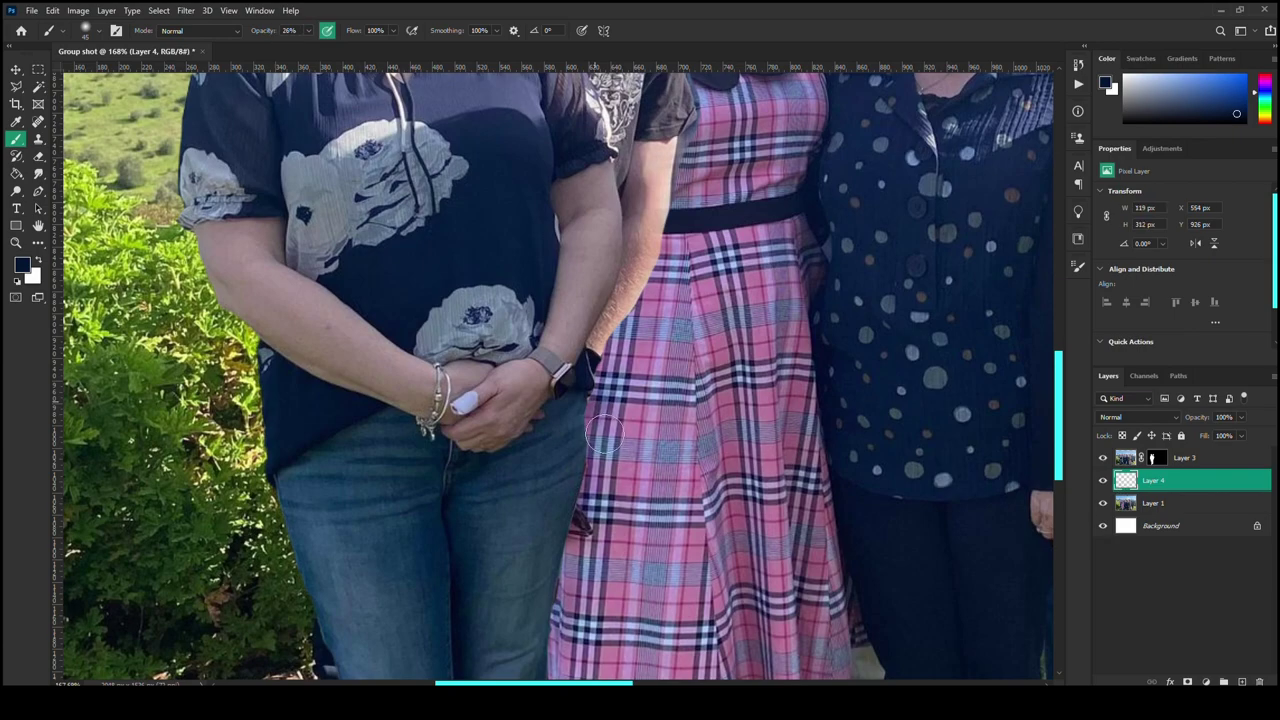
pyautogui.scroll(-4, 604, 433)
pyautogui.scroll(4, 420, 500)
# Darken the pink dress's lower edge, then return to Layer 3's mask.
pyautogui.moveTo(420, 630); pyautogui.dragTo(445, 365)
pyautogui.scroll(-2, 402, 505)
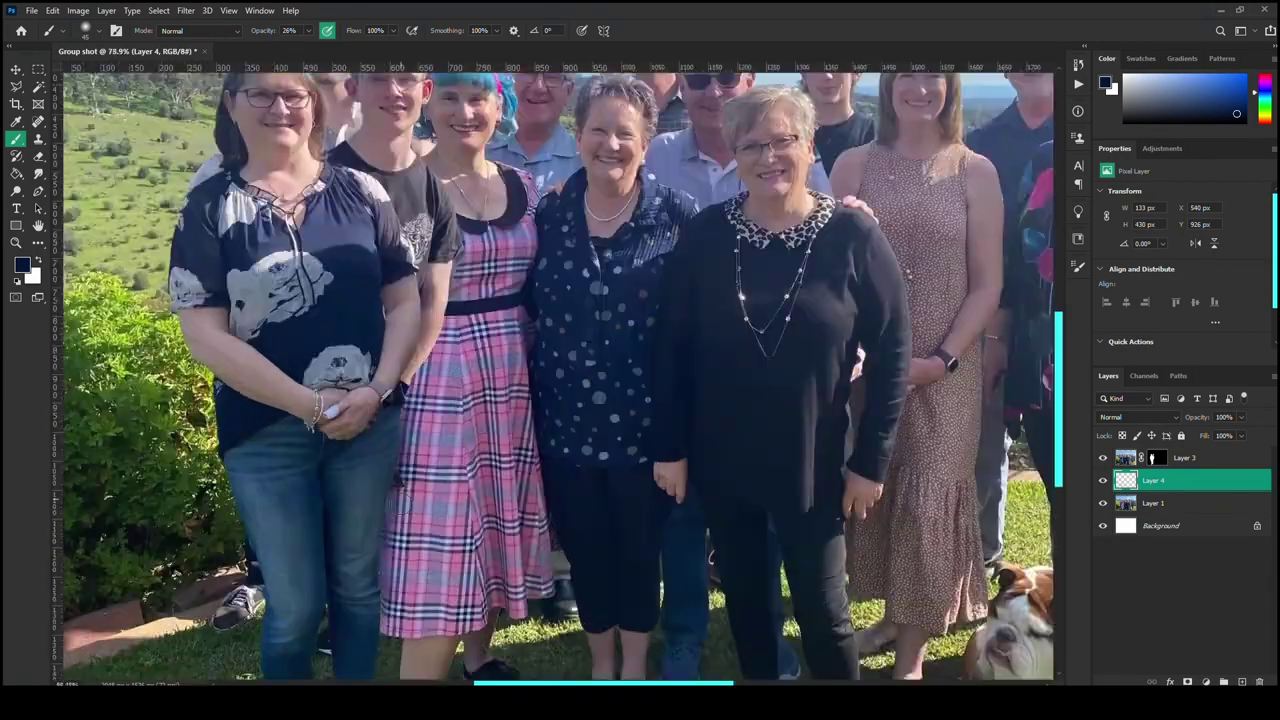
pyautogui.scroll(2, 399, 501)
pyautogui.scroll(-3, 440, 350)
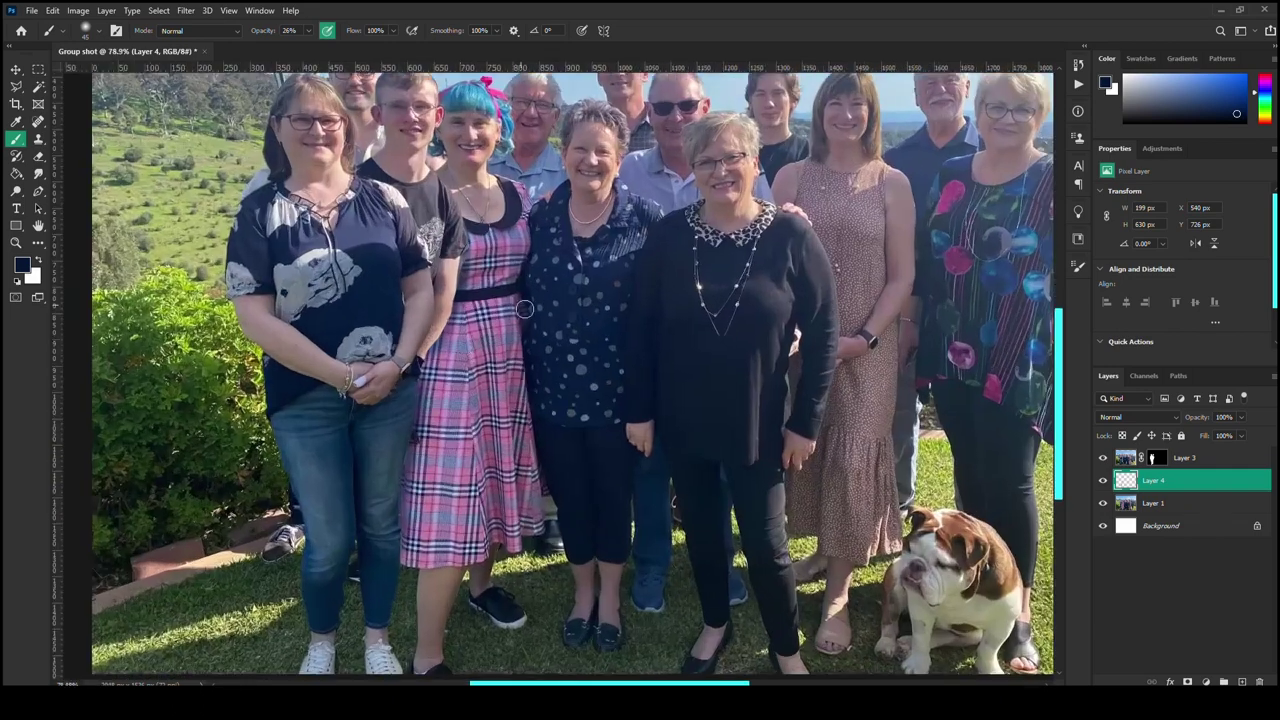
pyautogui.scroll(5, 470, 320)
pyautogui.hotkey('alt', ']')
pyautogui.scroll(1, 565, 450)
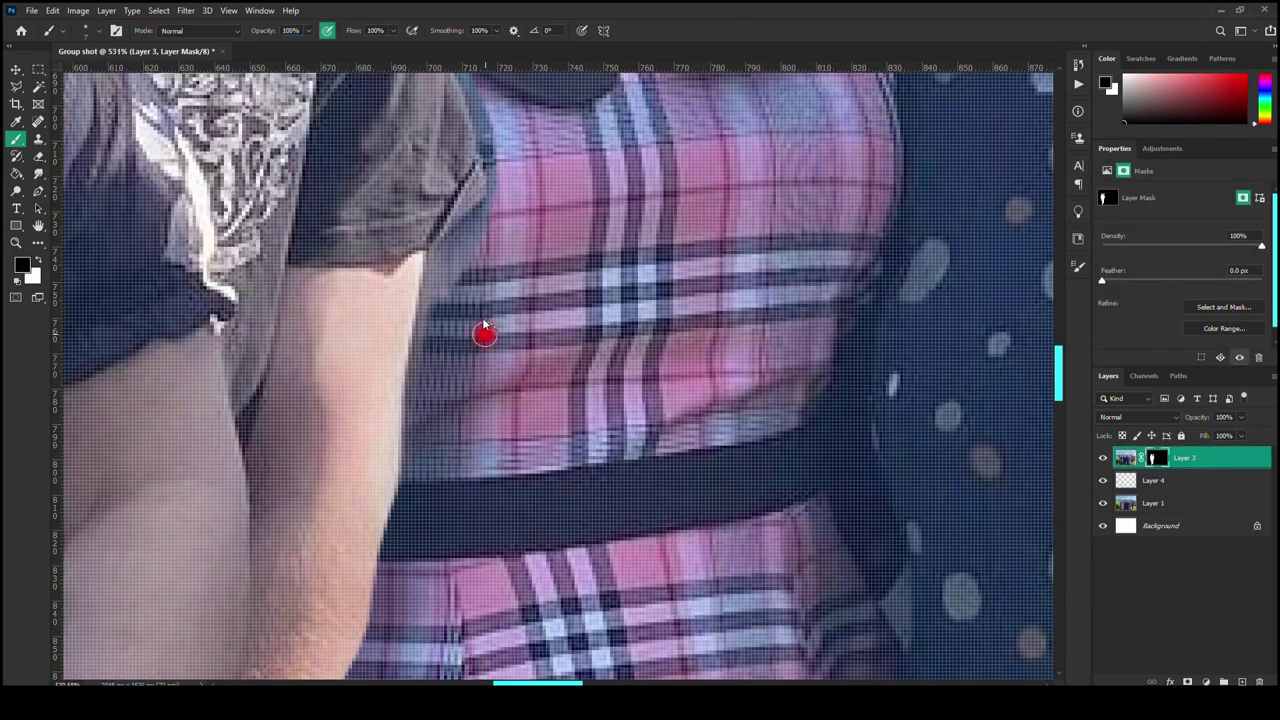
# Hide the grey gap between the arm and the plaid dress on Layer 3's mask.
pyautogui.moveTo(443, 317); pyautogui.dragTo(485, 230)
pyautogui.scroll(-1, 457, 311)
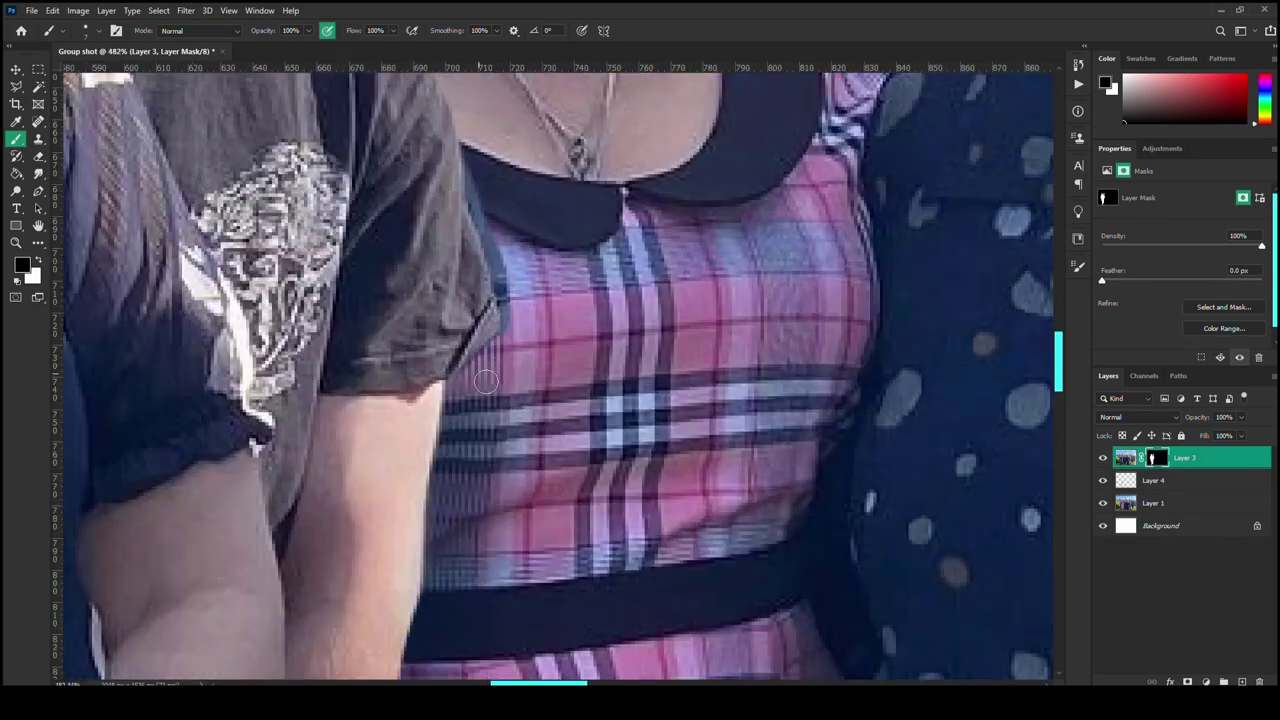
pyautogui.scroll(-7, 505, 267)
pyautogui.scroll(3, 379, 516)
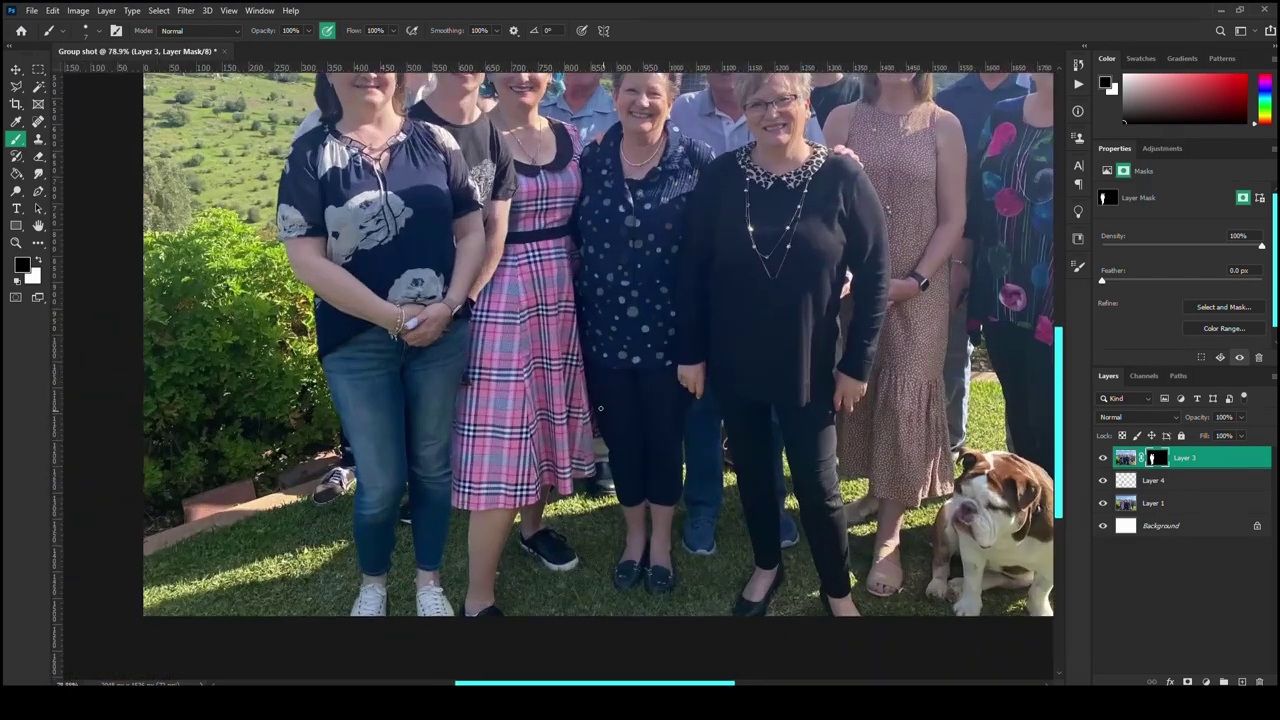
pyautogui.scroll(1, 379, 516)
pyautogui.scroll(1, 379, 516)
# Make Layer 4 active, lower the brush opacity to 28%, and zoom in on the neck.
pyautogui.click(1153, 480)
pyautogui.scroll(-2, 534, 323)
pyautogui.moveTo(262, 30); pyautogui.dragTo(220, 30)
pyautogui.scroll(-1, 696, 267)
pyautogui.scroll(3, 696, 267)
pyautogui.scroll(-2, 696, 267)
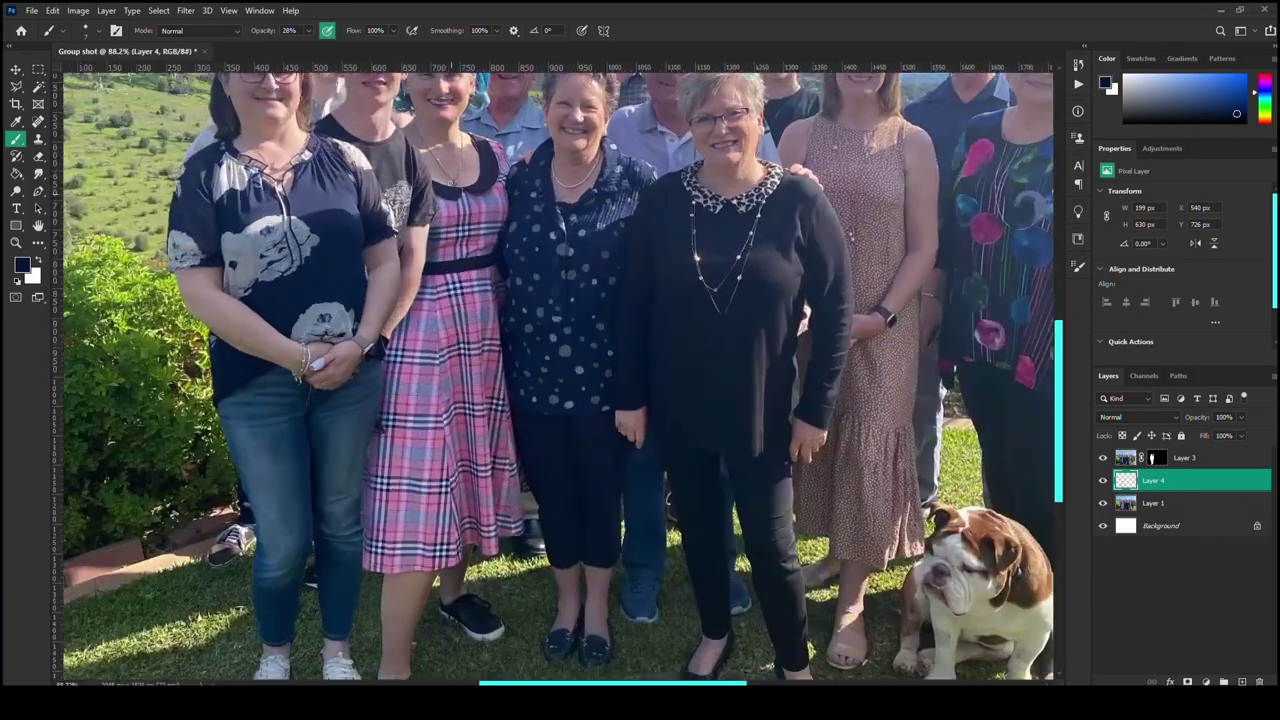
pyautogui.scroll(1, 696, 267)
pyautogui.scroll(2, 696, 267)
pyautogui.scroll(2, 446, 428)
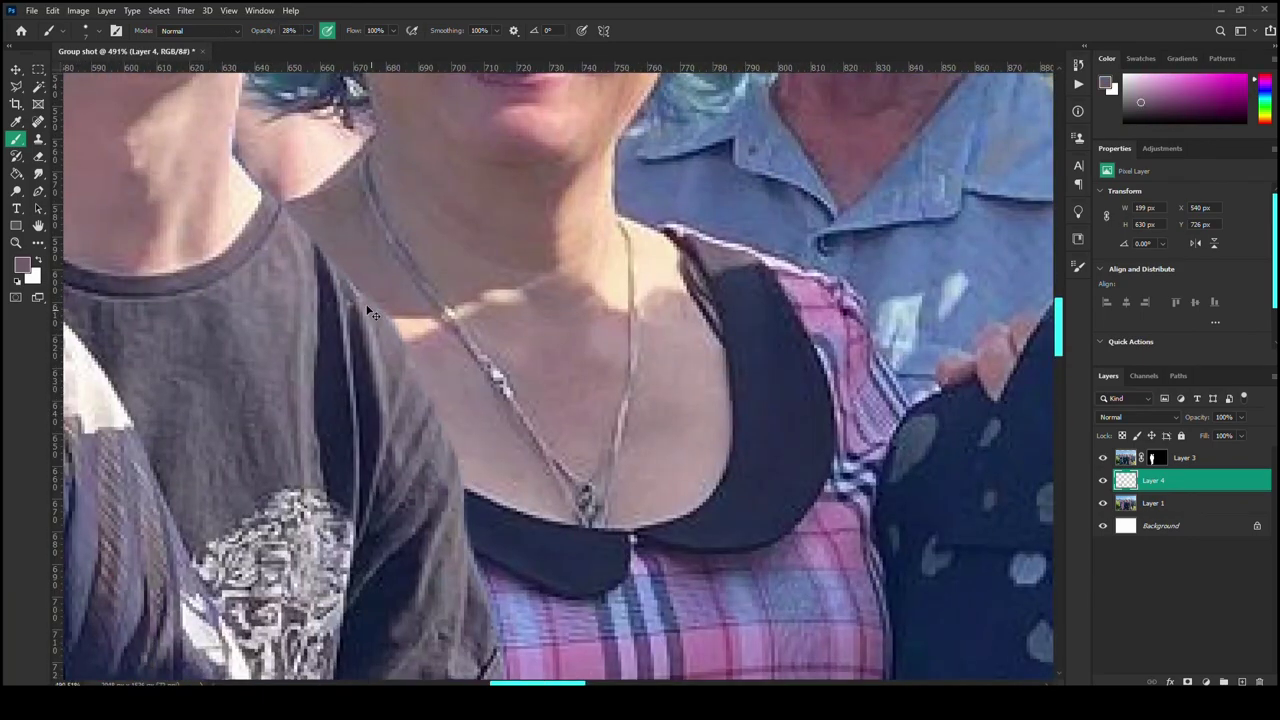
# Set brush opacity to 38% and softly paint over the pink-dress woman's neck on Layer 4.
pyautogui.press('3')
pyautogui.press('8')
pyautogui.moveTo(486, 520); pyautogui.dragTo(440, 322)
pyautogui.scroll(-6, 409, 403)
# Add a new Layer 5 and paint a touch-up stroke on it.
pyautogui.click(1242, 681)
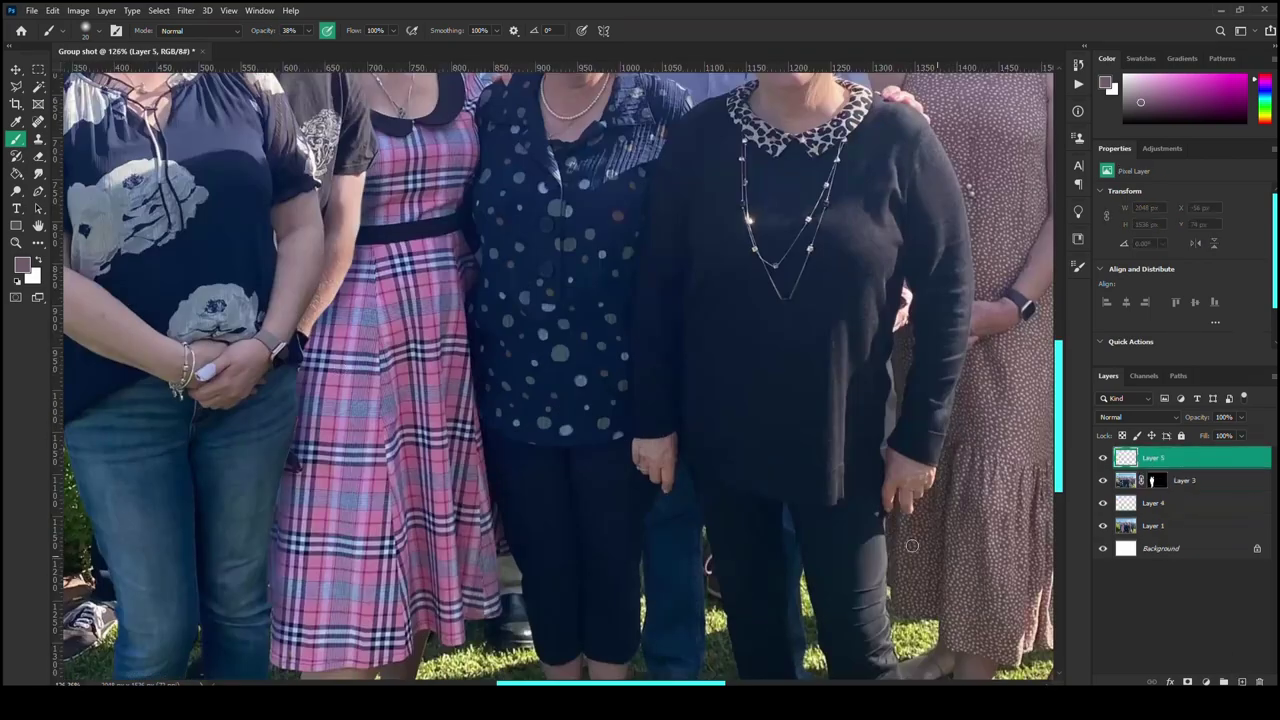
pyautogui.scroll(4, 255, 372)
pyautogui.scroll(-2, 250, 380)
pyautogui.moveTo(350, 320); pyautogui.dragTo(320, 555)
pyautogui.scroll(-3, 416, 462)
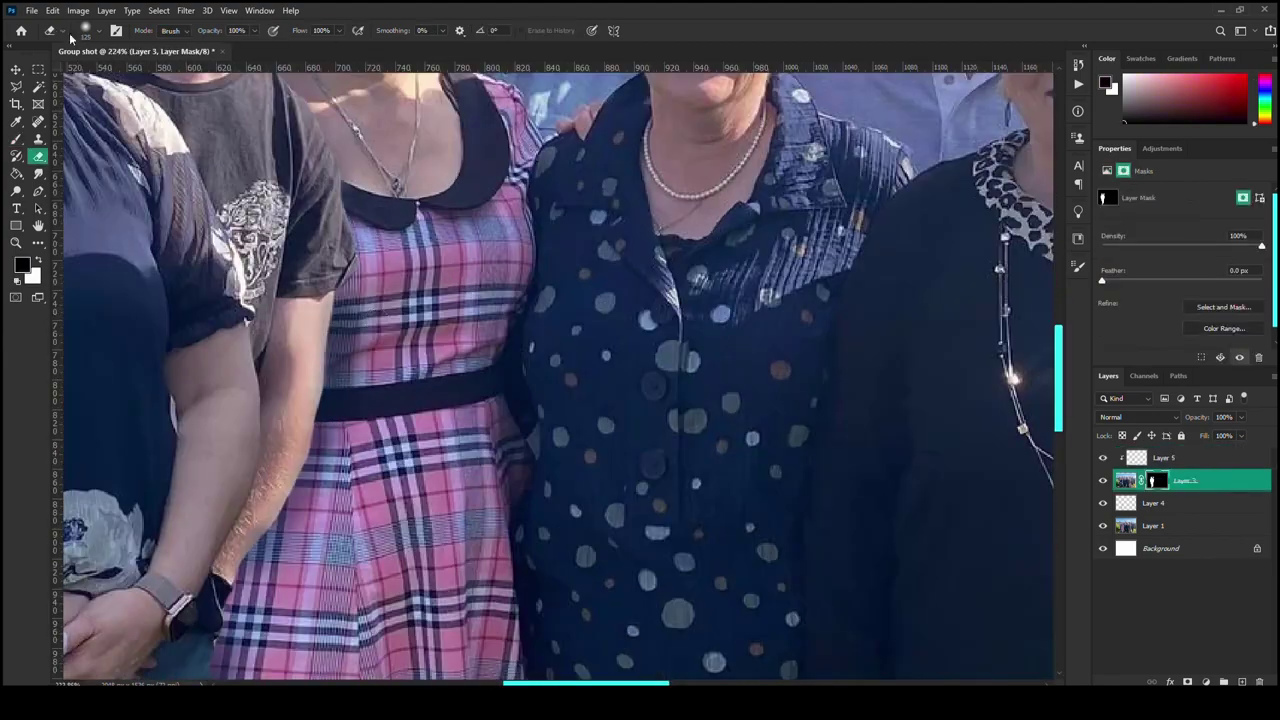
# Make Layer 4 active again and pan down to bring the feet into view.
pyautogui.click(1152, 503)
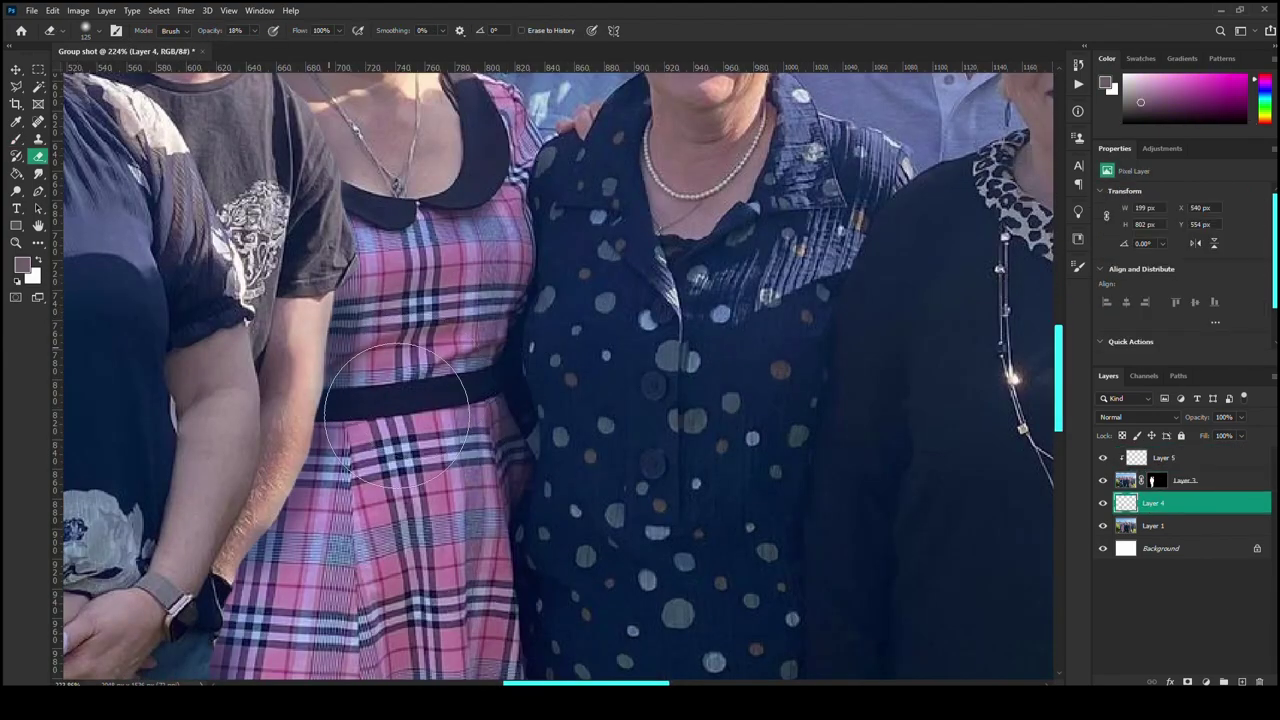
pyautogui.scroll(-3, 887, 408)
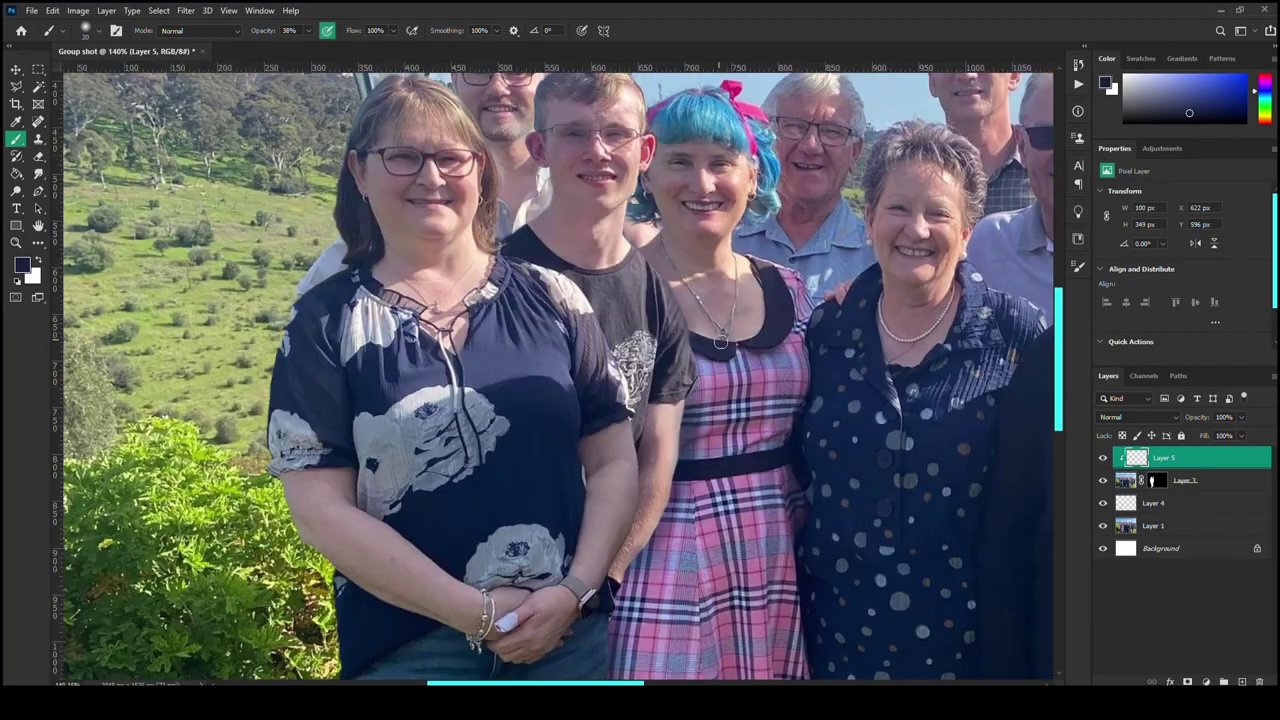
pyautogui.scroll(-2, 720, 341)
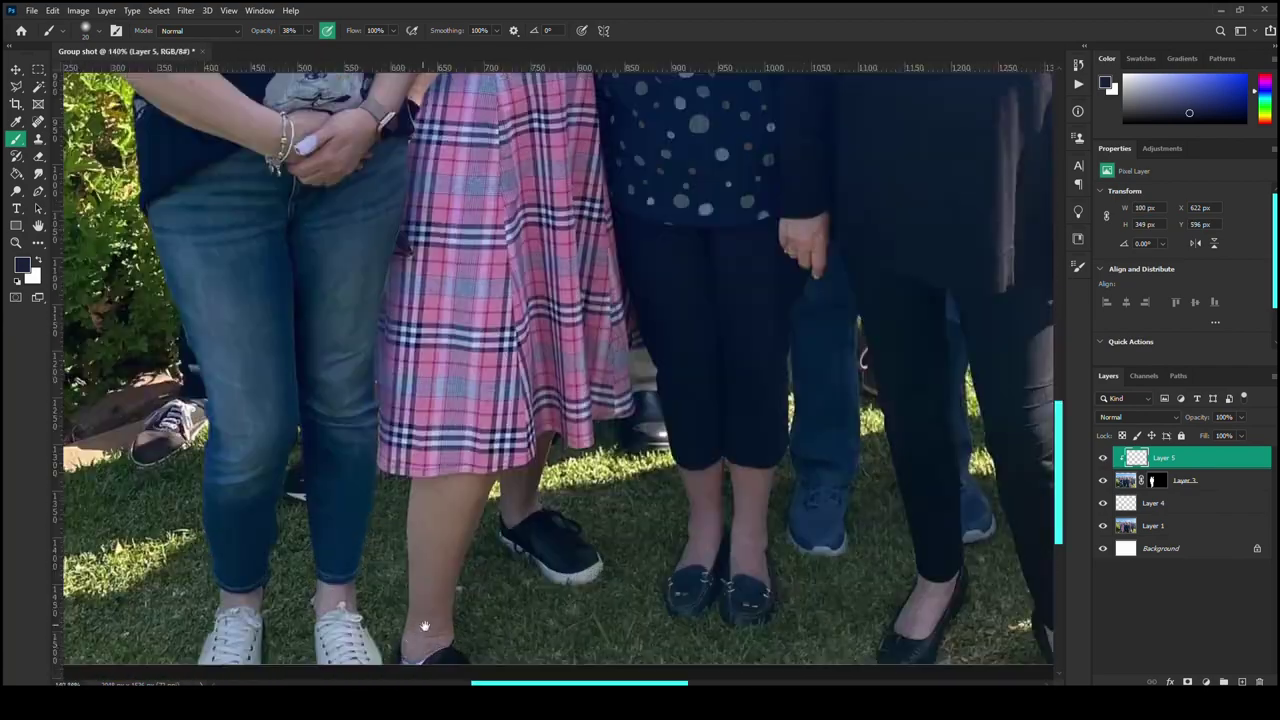
pyautogui.moveTo(425, 626); pyautogui.dragTo(428, 470)
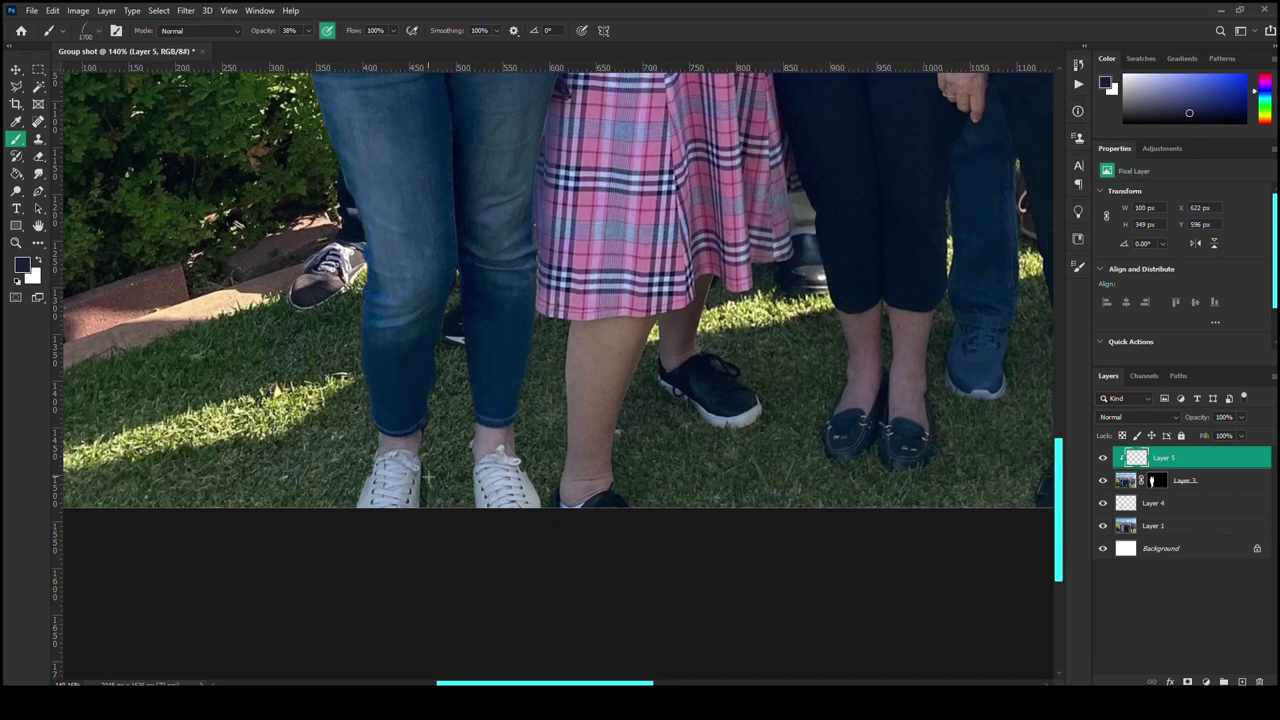
# Sample the grass green and paint it beside the white shoe with a smaller brush on a new clipped layer.
pyautogui.keyDown('alt'); pyautogui.click(470, 475); pyautogui.keyUp('alt')
pyautogui.hotkey('ctrl', 'shift', 'alt', 'n')
pyautogui.press('[')
pyautogui.press('[')
pyautogui.press('[')
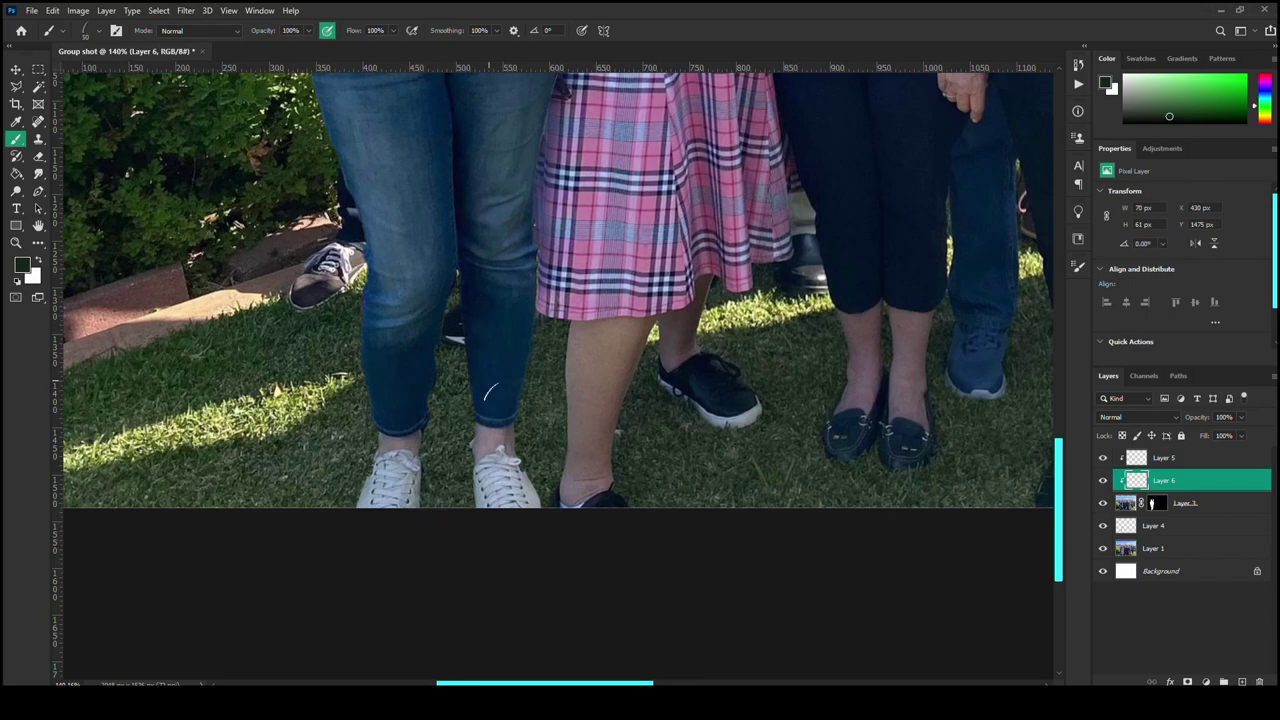
pyautogui.moveTo(433, 507); pyautogui.dragTo(433, 507)
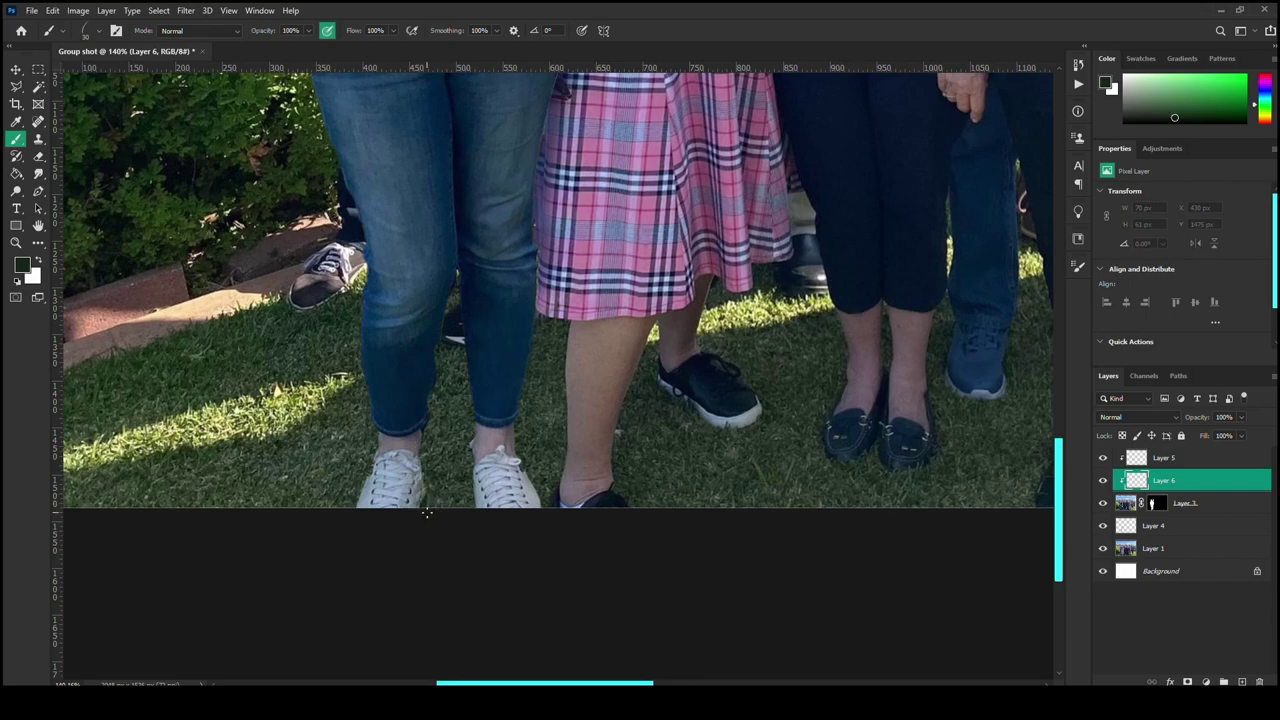
pyautogui.scroll(-5, 426, 510)
pyautogui.scroll(5, 500, 300)
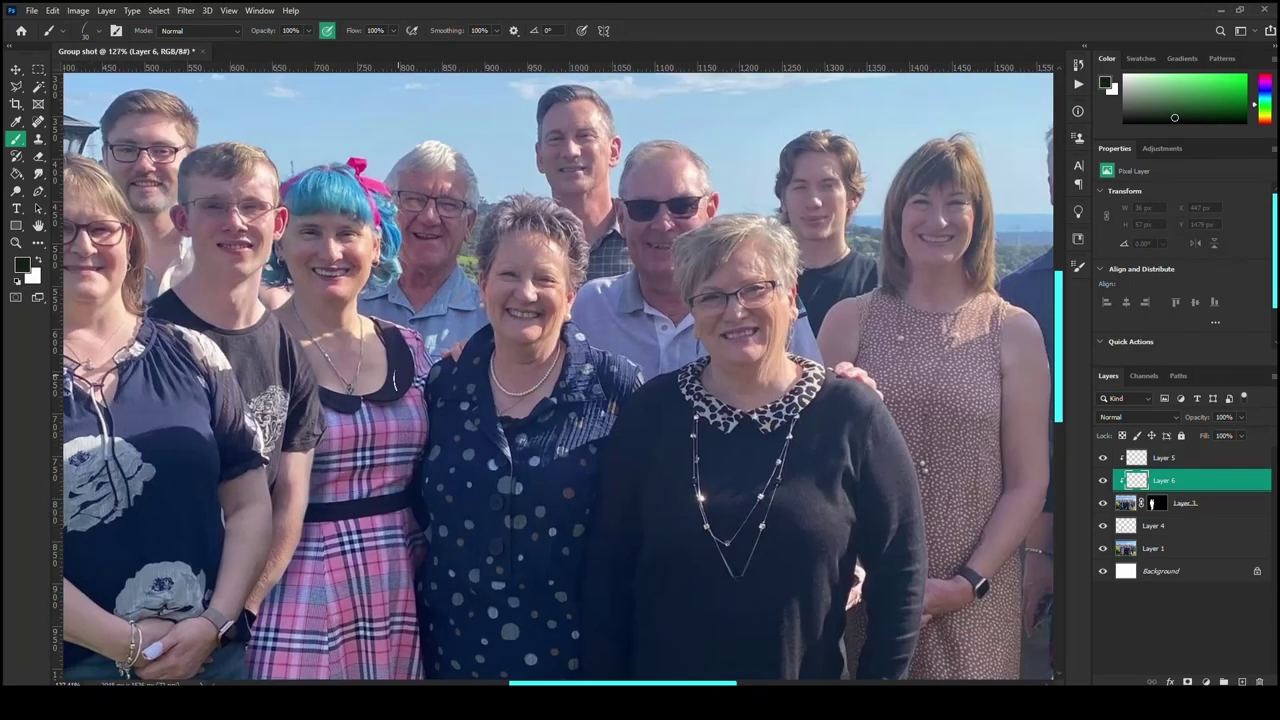
# Target Layer 3's mask and open it in Select and Mask.
pyautogui.hotkey('ctrl', '0')
pyautogui.hotkey('alt', '[')
pyautogui.hotkey('ctrl', 'alt', 'r')
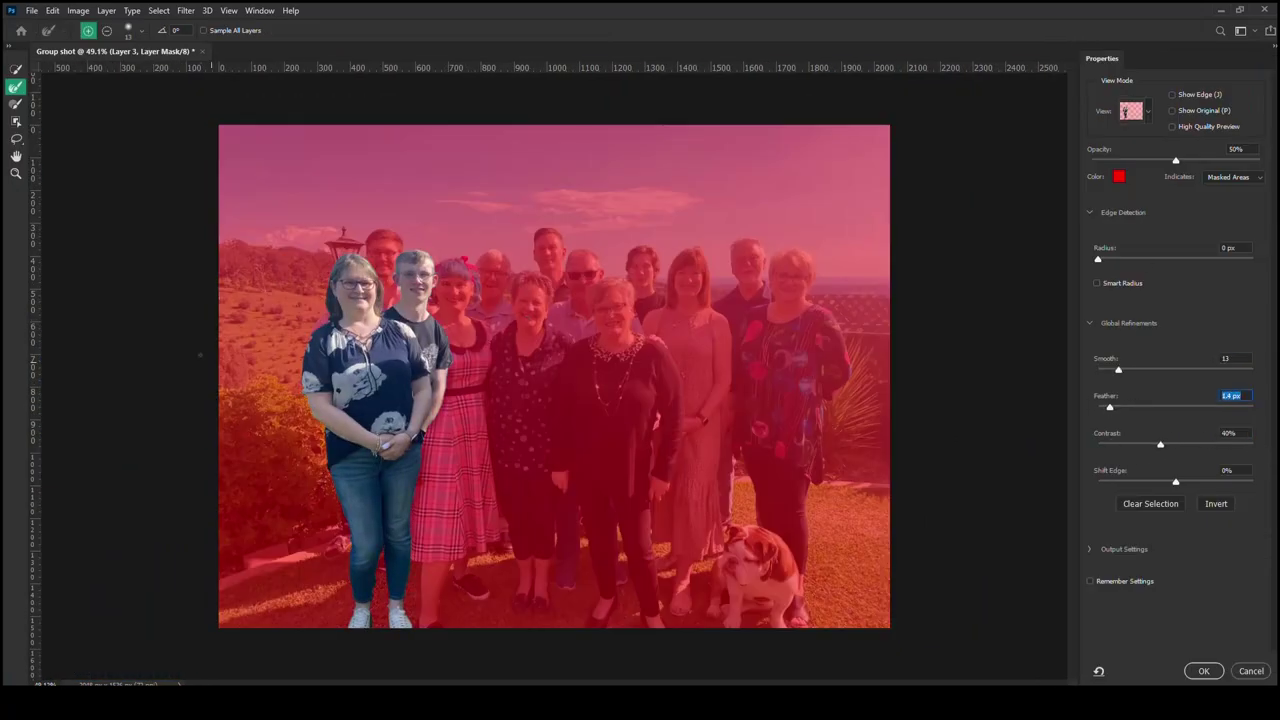
# Apply the Smooth 13, Feather and Contrast 40% edge refinement to Layer 3's mask, then start free-transforming Layer 3.
pyautogui.press('Return')
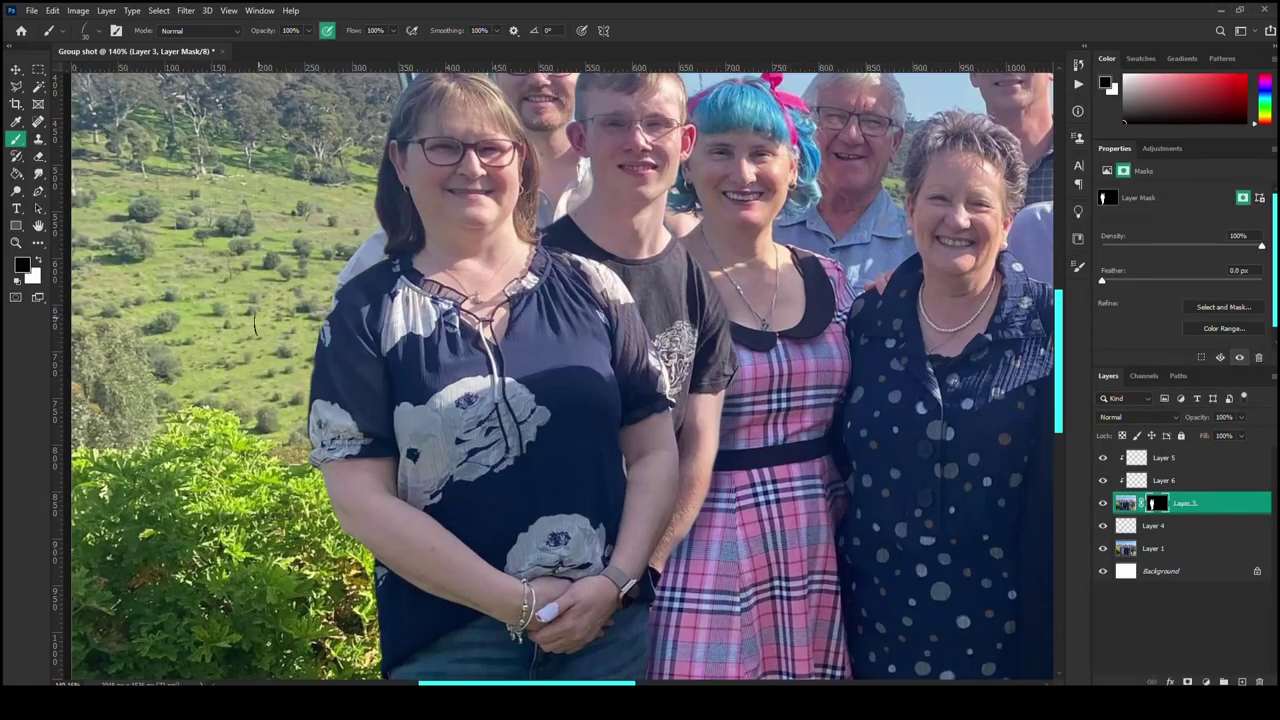
pyautogui.scroll(-5, 533, 380)
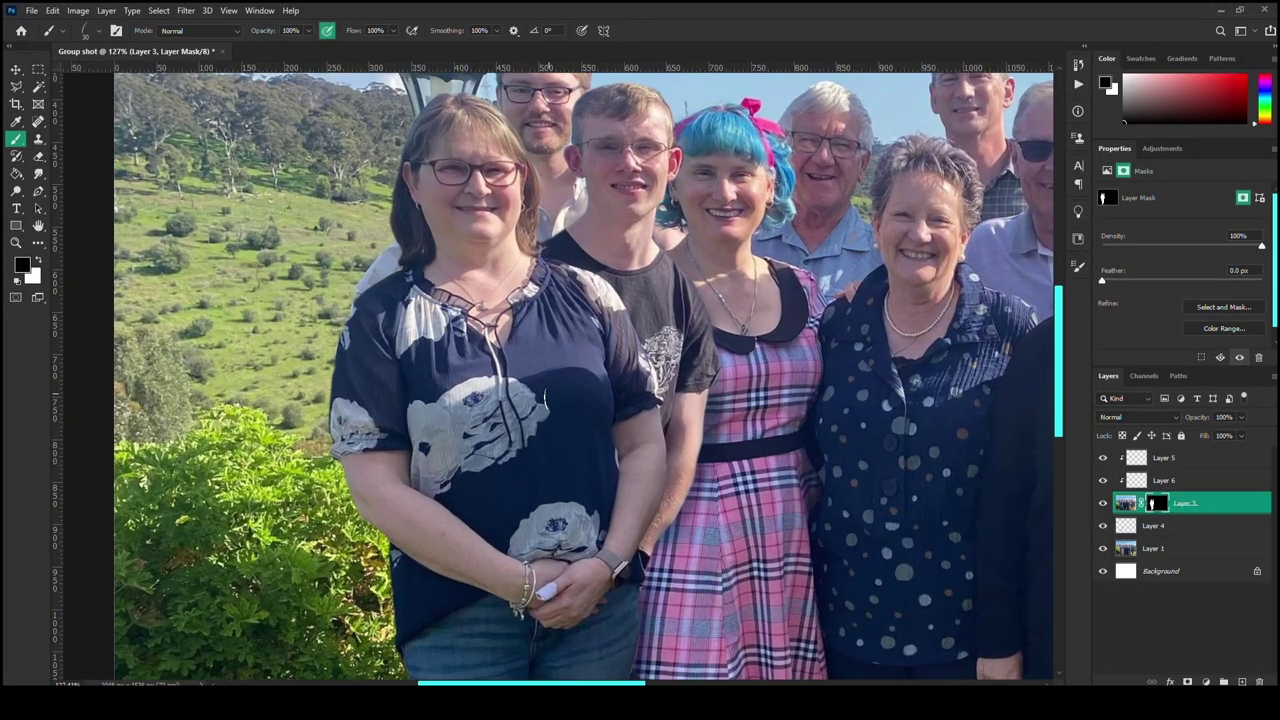
pyautogui.scroll(5, 560, 280)
pyautogui.scroll(3, 528, 270)
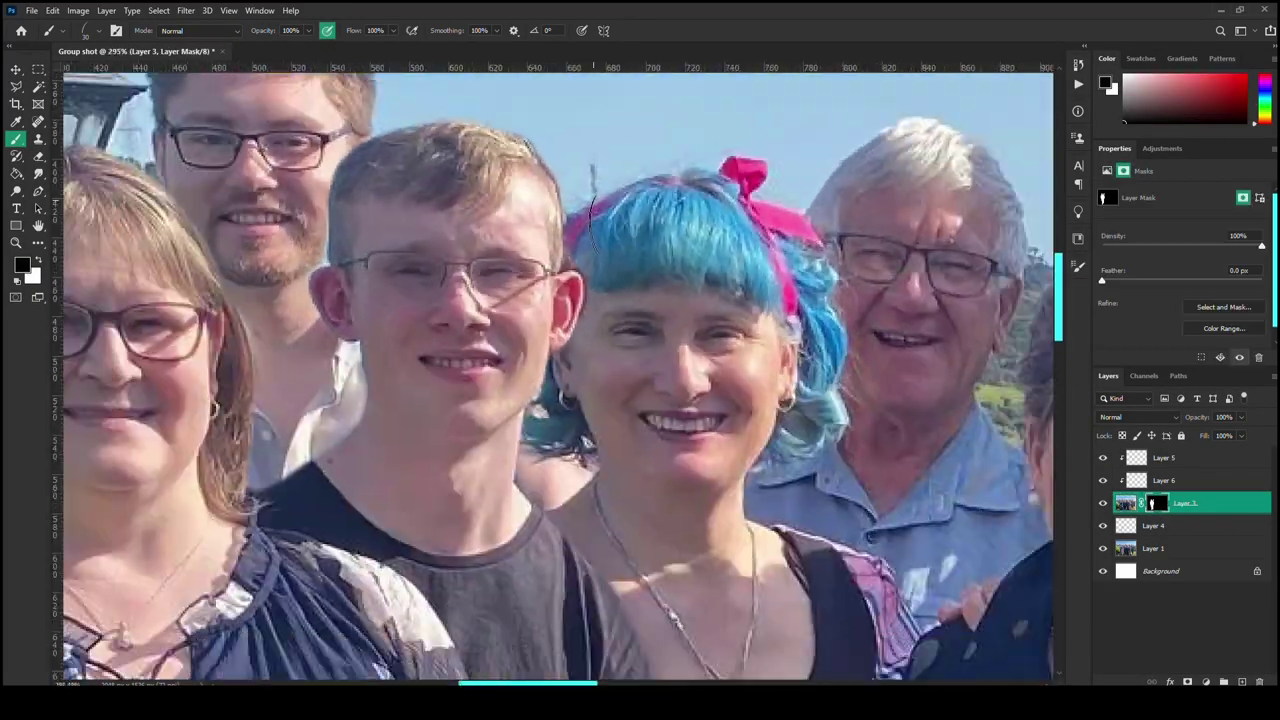
pyautogui.scroll(1, 646, 200)
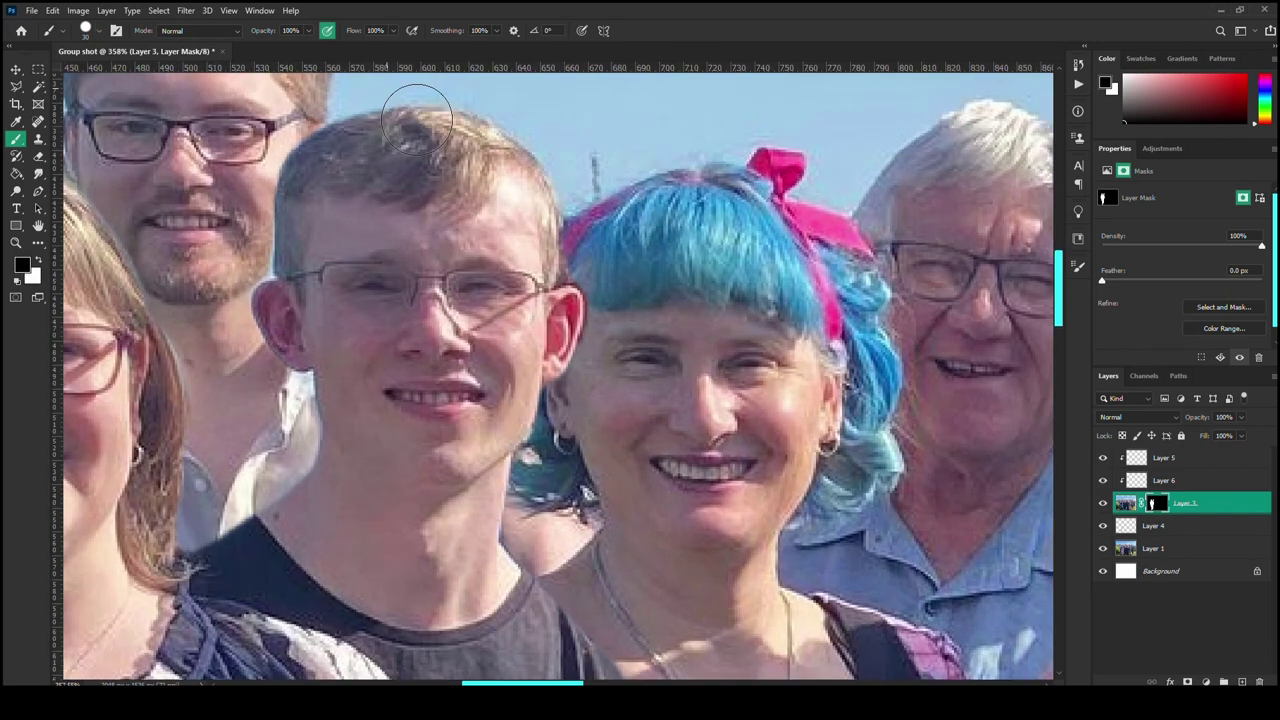
pyautogui.scroll(-4, 345, 137)
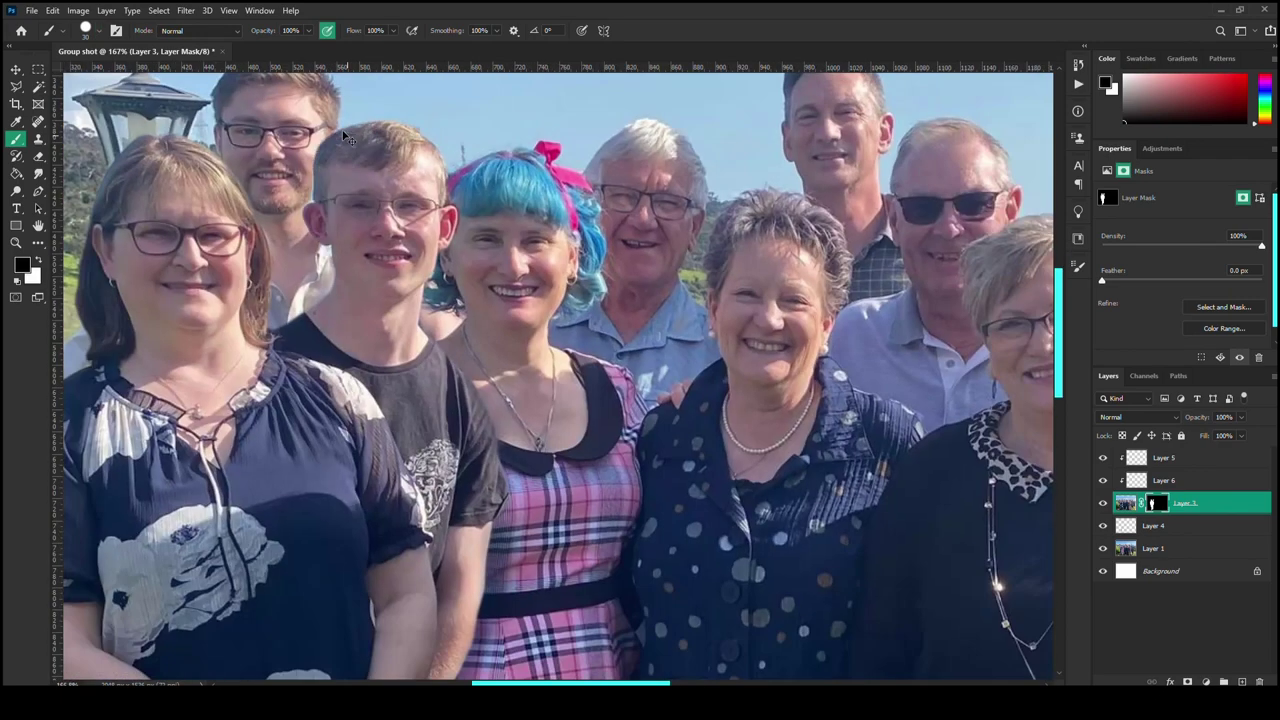
pyautogui.scroll(-2, 345, 137)
pyautogui.scroll(-2, 345, 137)
pyautogui.hotkey('ctrl', 't')
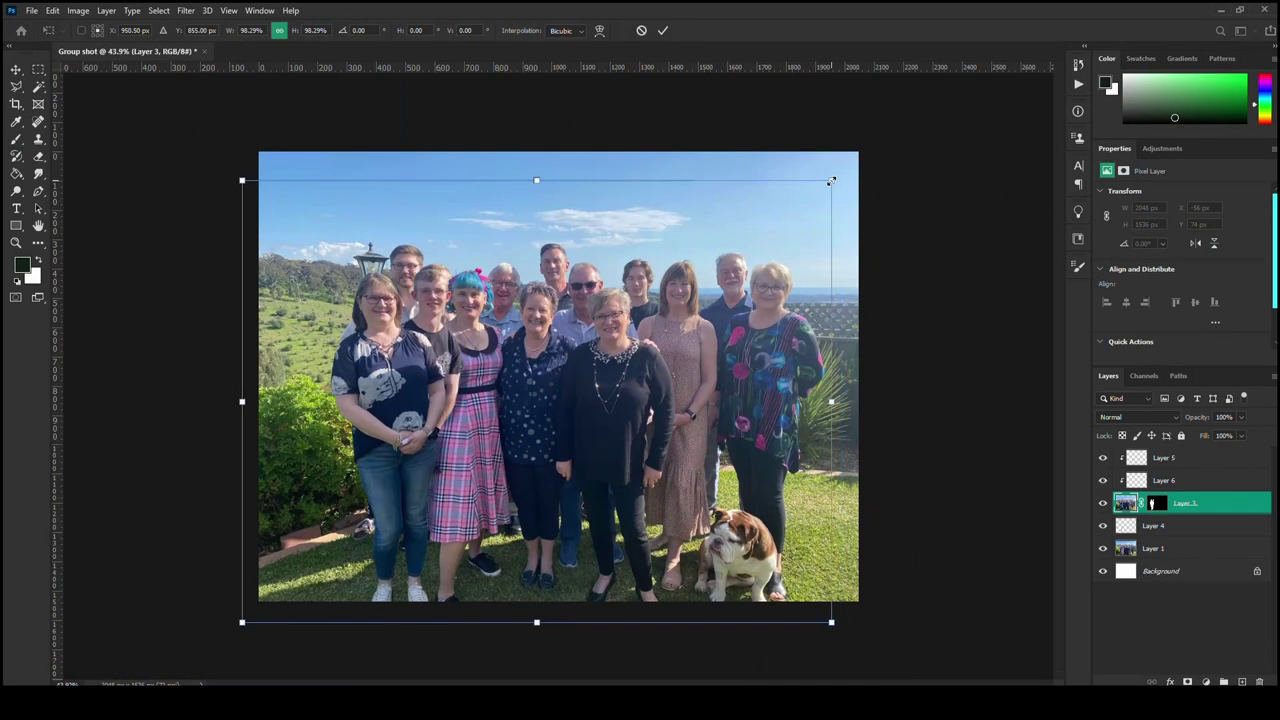
# Scale Layers 3–6 together from a corner in one transform.
pyautogui.press('Return')
pyautogui.hotkey('shift', 'alt', '[')
pyautogui.hotkey('shift', 'alt', ']')
pyautogui.hotkey('shift', 'alt', ']')
pyautogui.hotkey('ctrl', 't')
pyautogui.moveTo(840, 171); pyautogui.dragTo(845, 170)
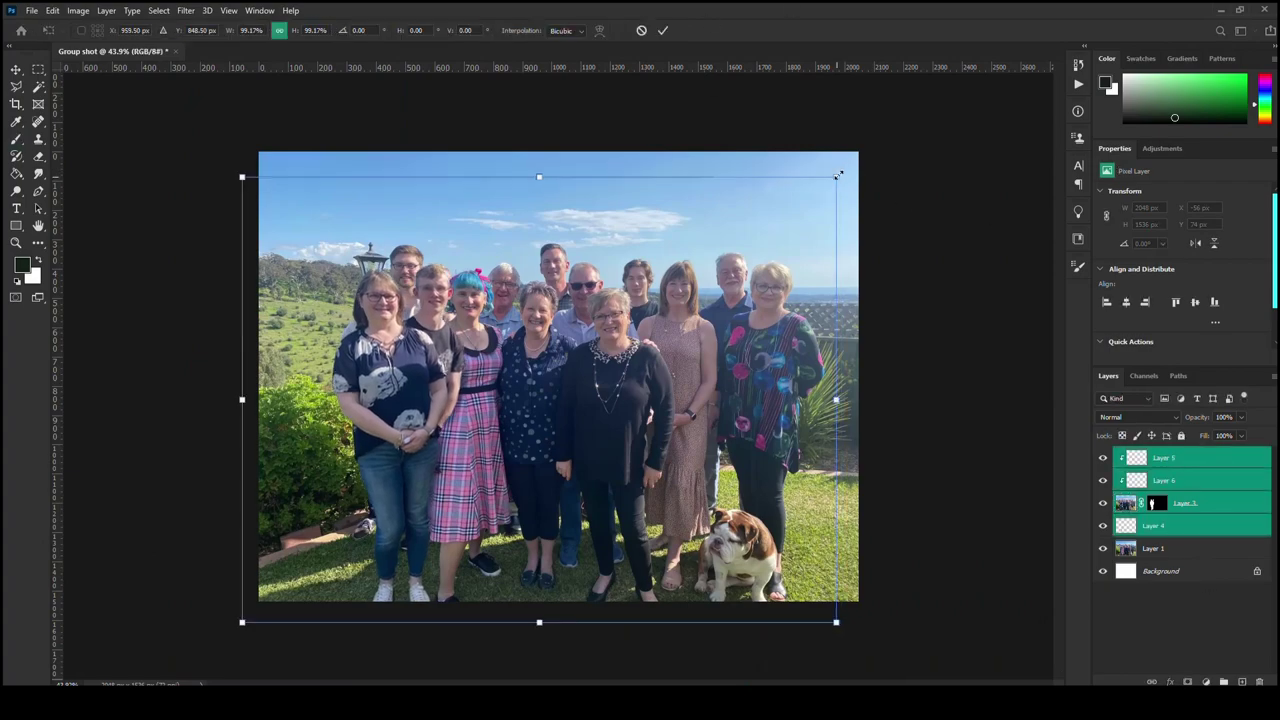
pyautogui.press('Return')
# Select Layer 3 alone, add a new clipped layer above it, and pick the Clone Stamp tool.
pyautogui.press('b')
pyautogui.scroll(6, 390, 415)
pyautogui.scroll(1, 390, 415)
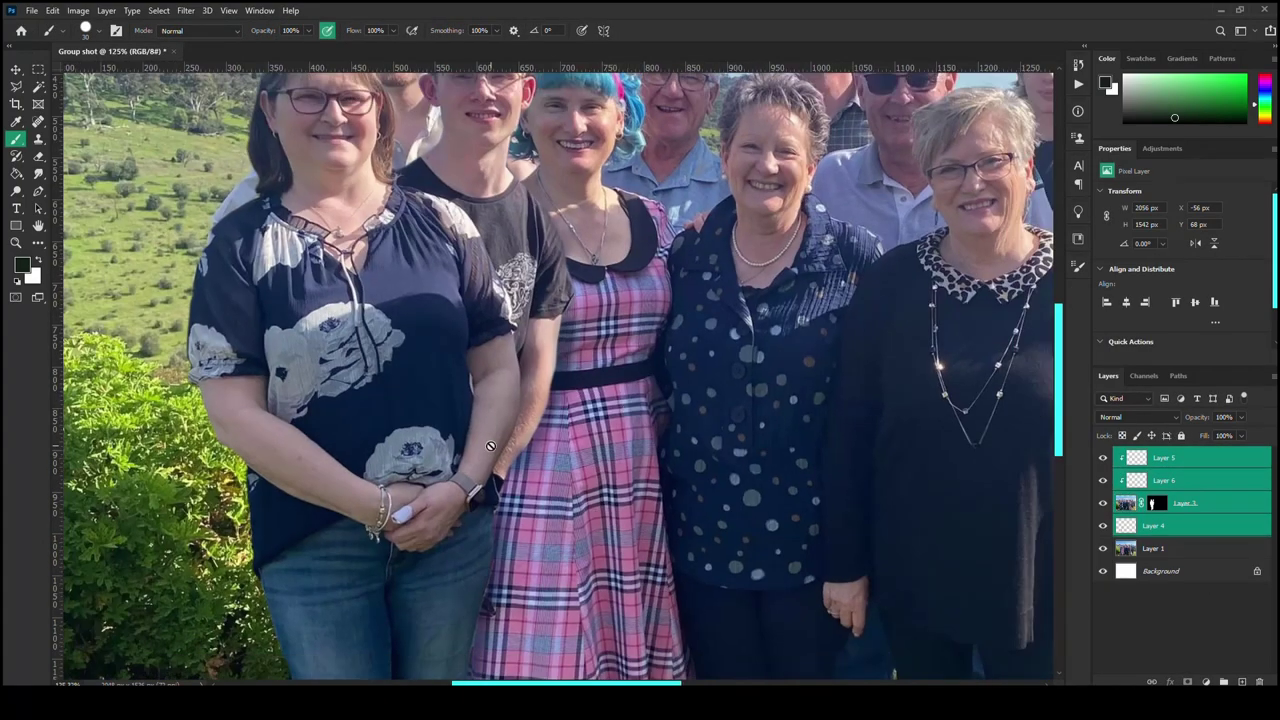
pyautogui.scroll(2, 390, 415)
pyautogui.click(1165, 503)
pyautogui.hotkey('ctrl', 'shift', 'alt', 'n')
pyautogui.press('s')
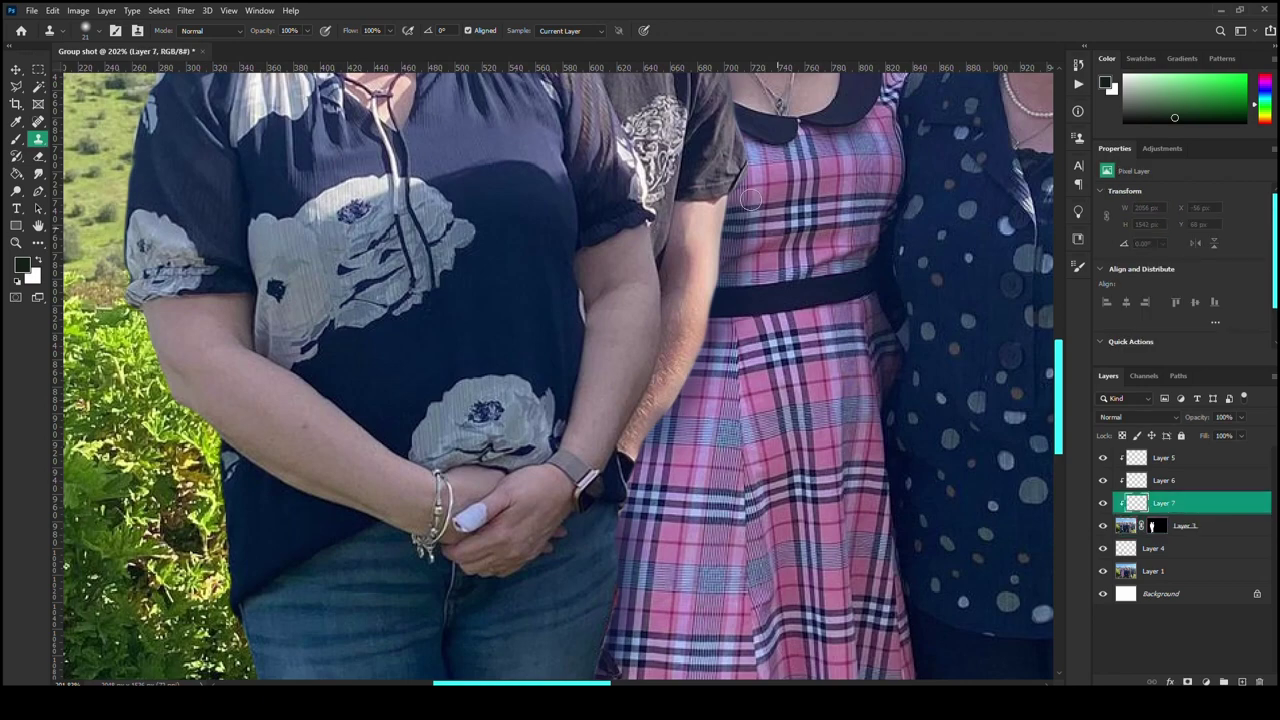
pyautogui.scroll(-5, 546, 505)
pyautogui.scroll(-1, 546, 505)
pyautogui.scroll(-1, 546, 505)
pyautogui.scroll(-2, 546, 505)
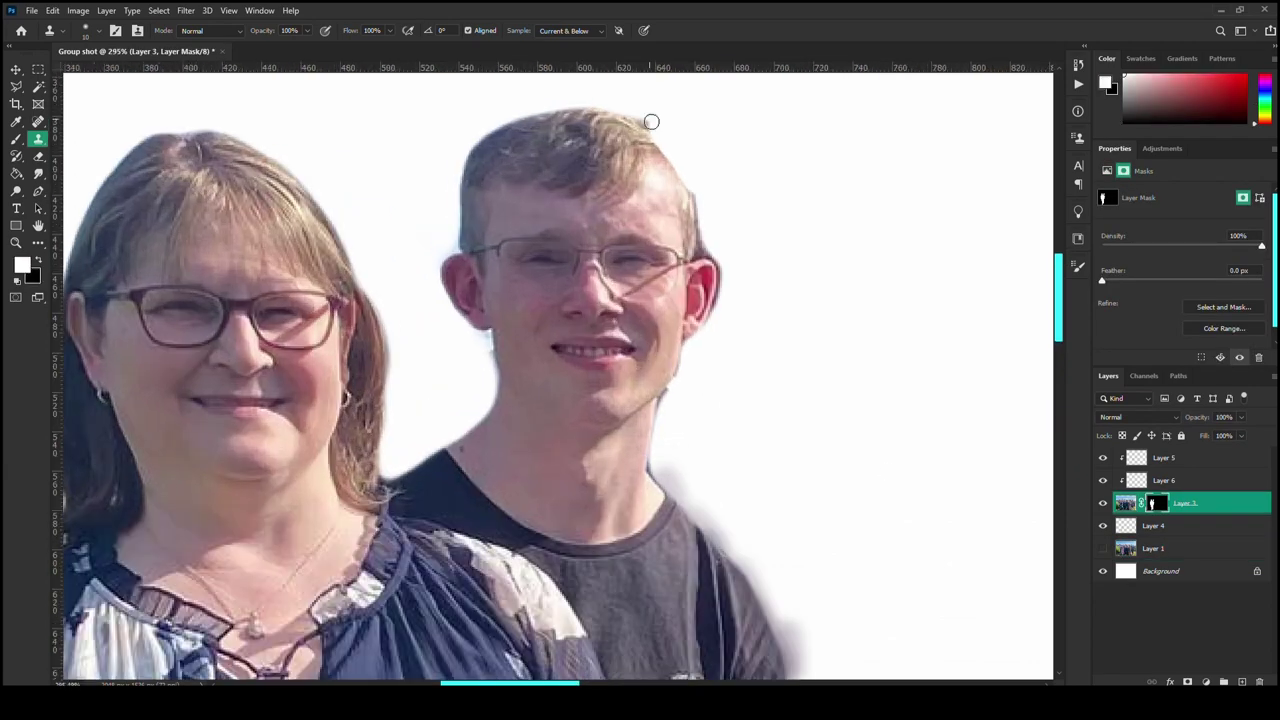
# Paint white on the Layer 3 mask to reveal more of the right shoe.
pyautogui.press('b')
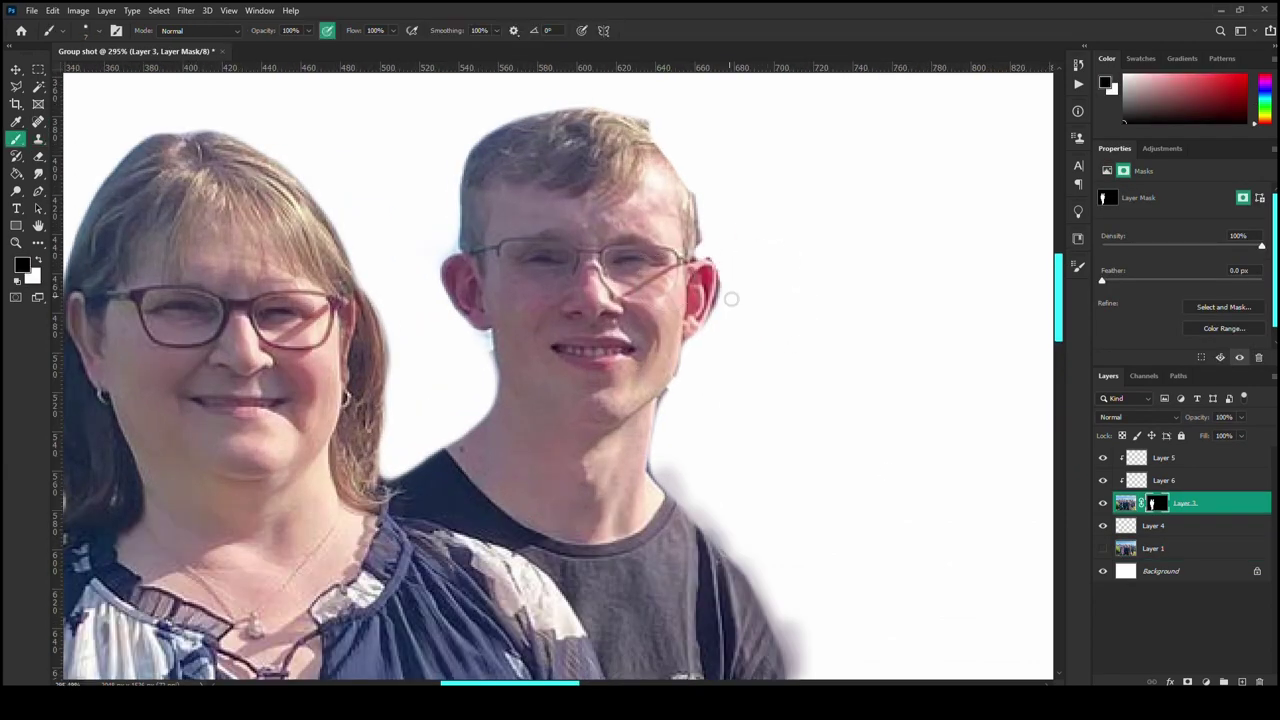
pyautogui.hotkey('ctrl', '0')
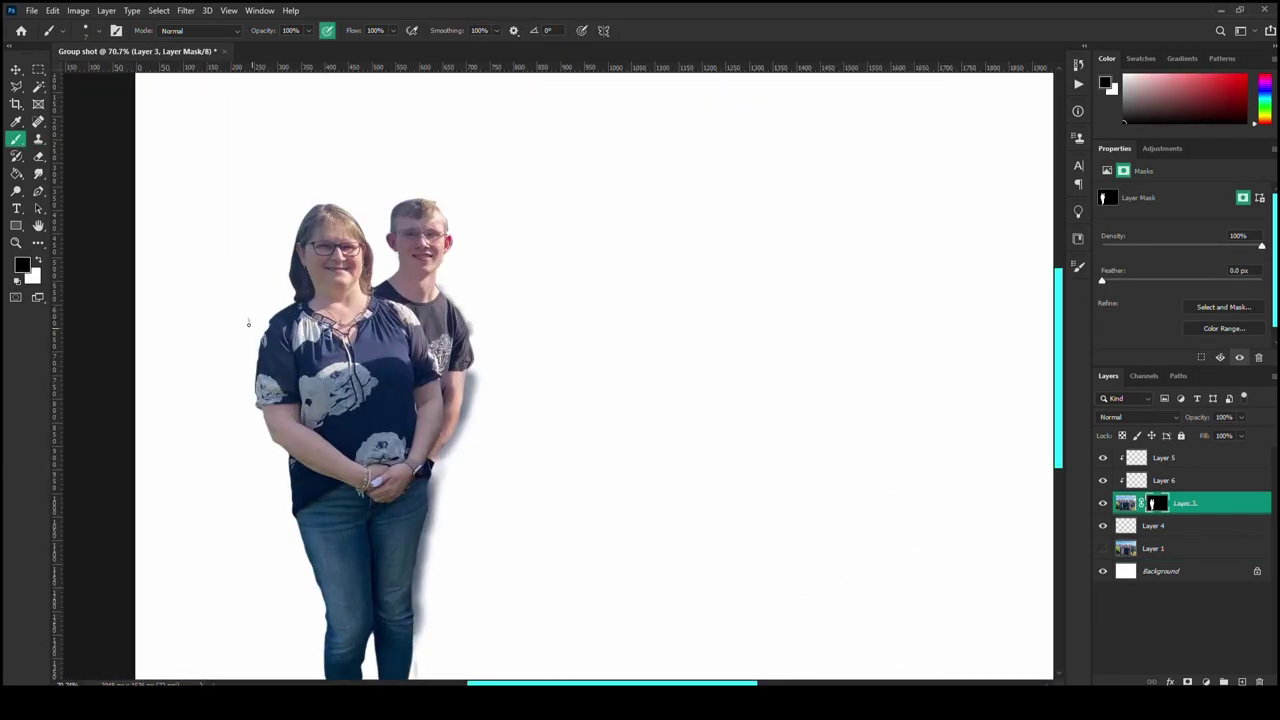
pyautogui.scroll(5, 468, 555)
pyautogui.scroll(1, 468, 555)
pyautogui.press('x')
pyautogui.moveTo(477, 560)
pyautogui.mouseDown()
pyautogui.moveTo(455, 530)
pyautogui.moveTo(402, 507)
pyautogui.mouseUp()
pyautogui.press('x')
pyautogui.press('x')
pyautogui.press('x')
pyautogui.press('x')
pyautogui.press('x')
pyautogui.press('x')
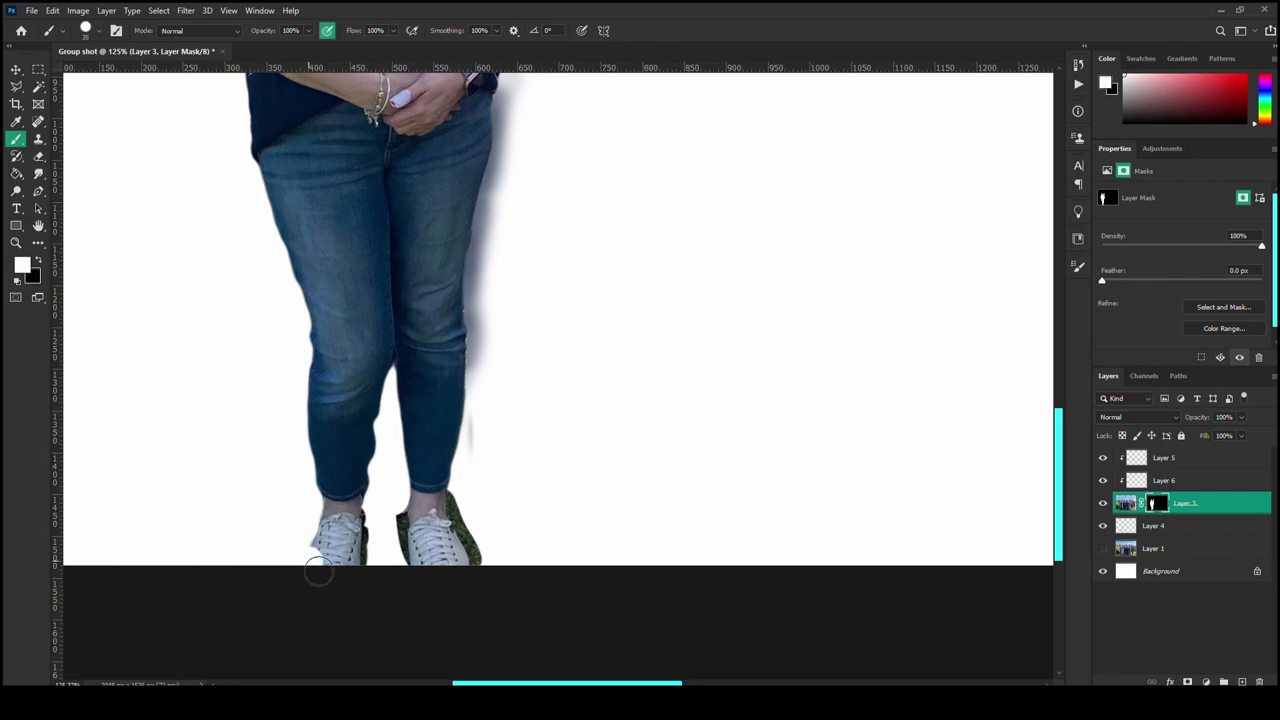
# Paint black on the mask to remove the grey blob above the boy's head.
pyautogui.scroll(-2, 480, 529)
pyautogui.scroll(1, 477, 500)
pyautogui.scroll(3, 360, 346)
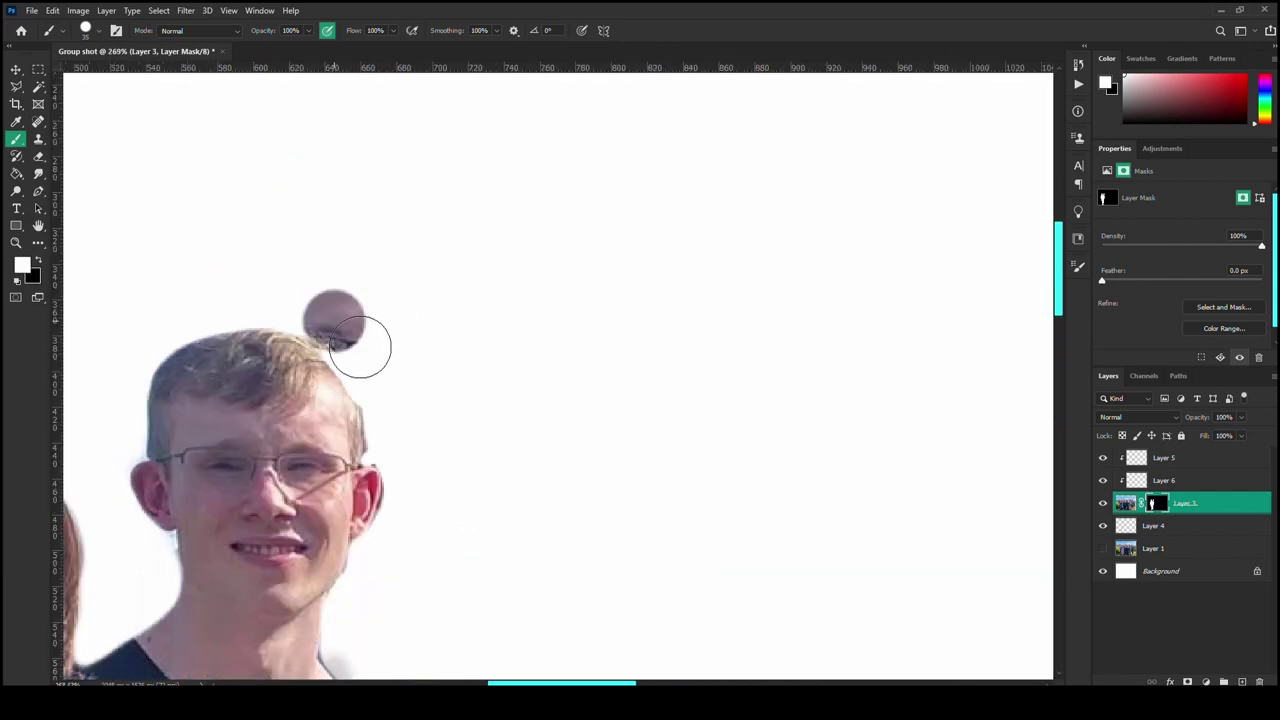
pyautogui.press('x')
pyautogui.moveTo(360, 346); pyautogui.dragTo(349, 349)
# Make Layer 1 visible again beneath the group photo.
pyautogui.hscroll(-2, 251, 581)
pyautogui.scroll(1, 251, 581)
pyautogui.scroll(-3, 200, 540)
pyautogui.scroll(-3, 157, 514)
pyautogui.click(1104, 548)
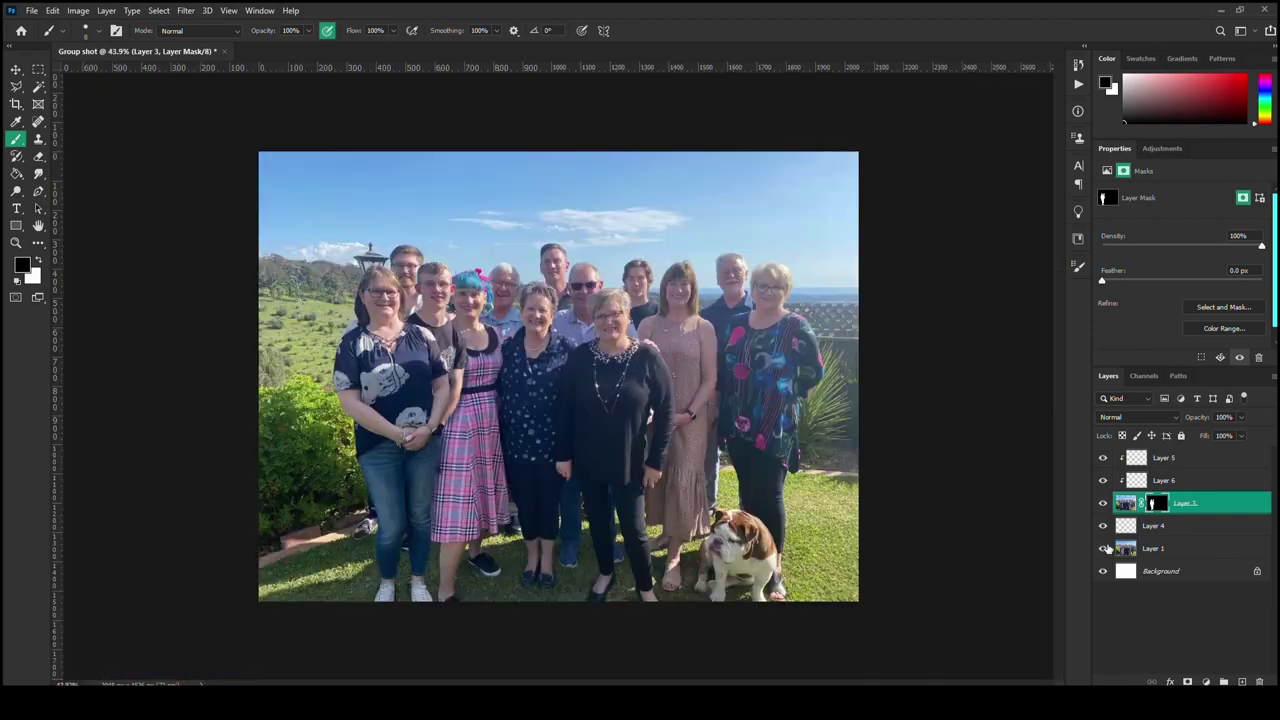
# Zoom into the pink plaid skirt and alternate black and white paint on the Layer 3 mask.
pyautogui.scroll(2, 545, 330)
pyautogui.scroll(2, 585, 309)
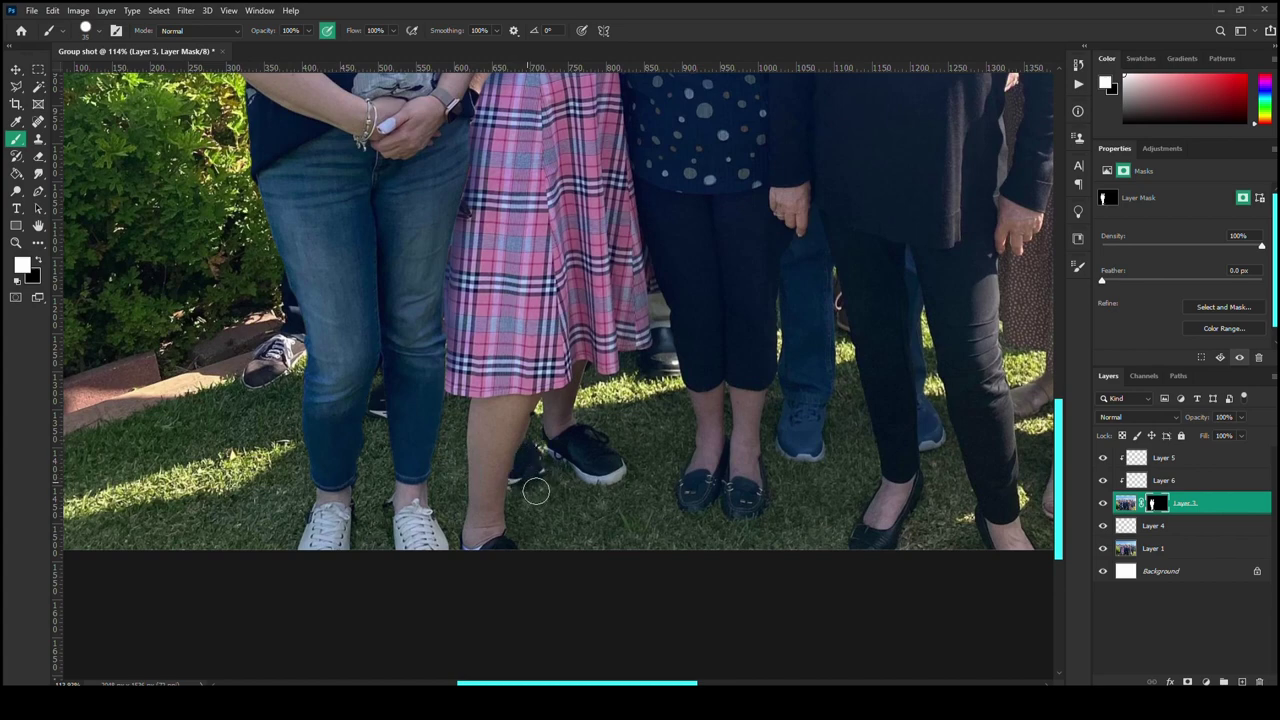
pyautogui.press('x')
pyautogui.scroll(2, 652, 482)
pyautogui.scroll(-2, 457, 386)
pyautogui.scroll(1, 253, 430)
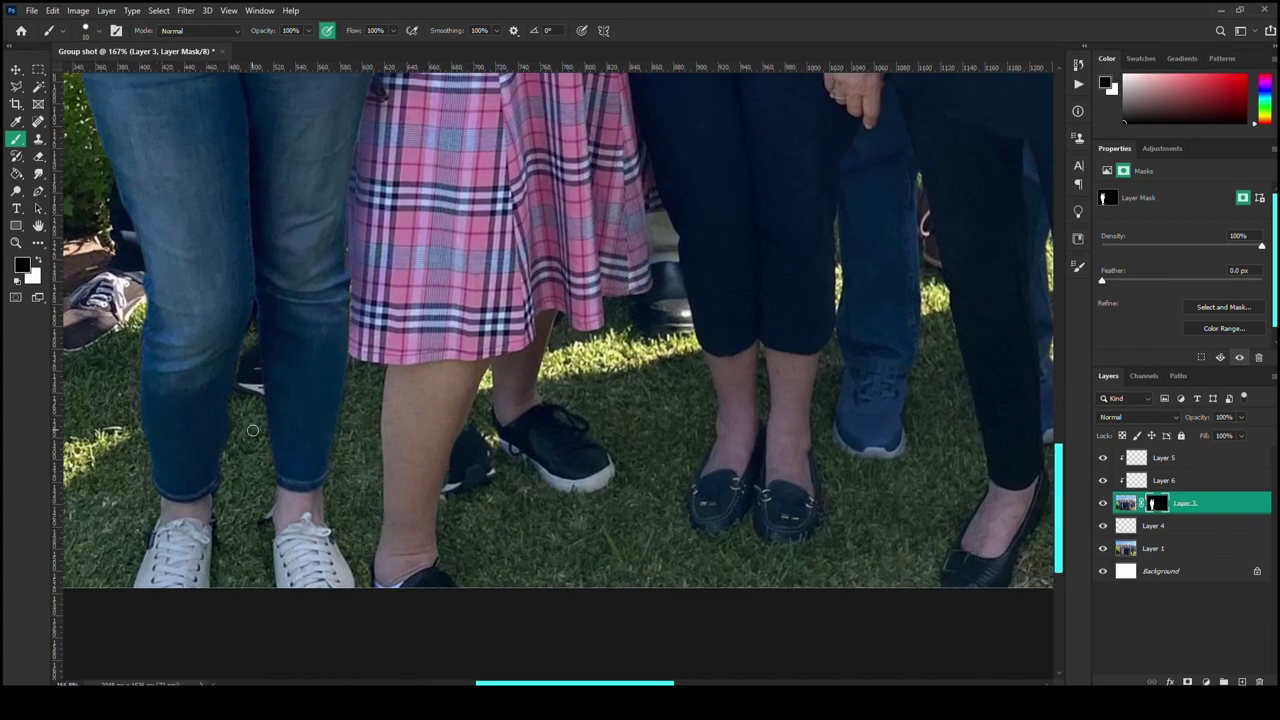
pyautogui.press('x')
# Continue black mask touch-ups along the legs, then move to the layer above.
pyautogui.scroll(-1, 248, 346)
pyautogui.scroll(-1, 290, 450)
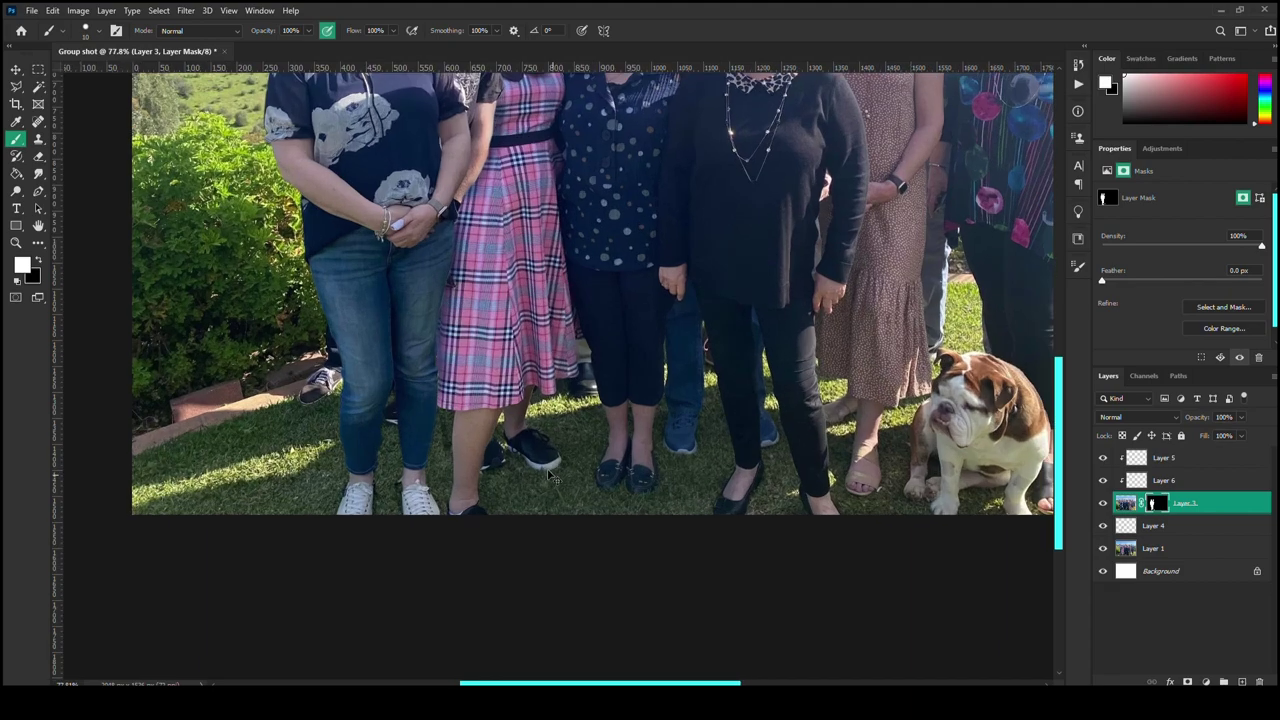
pyautogui.scroll(-1, 334, 573)
pyautogui.scroll(5, 370, 605)
pyautogui.press('x')
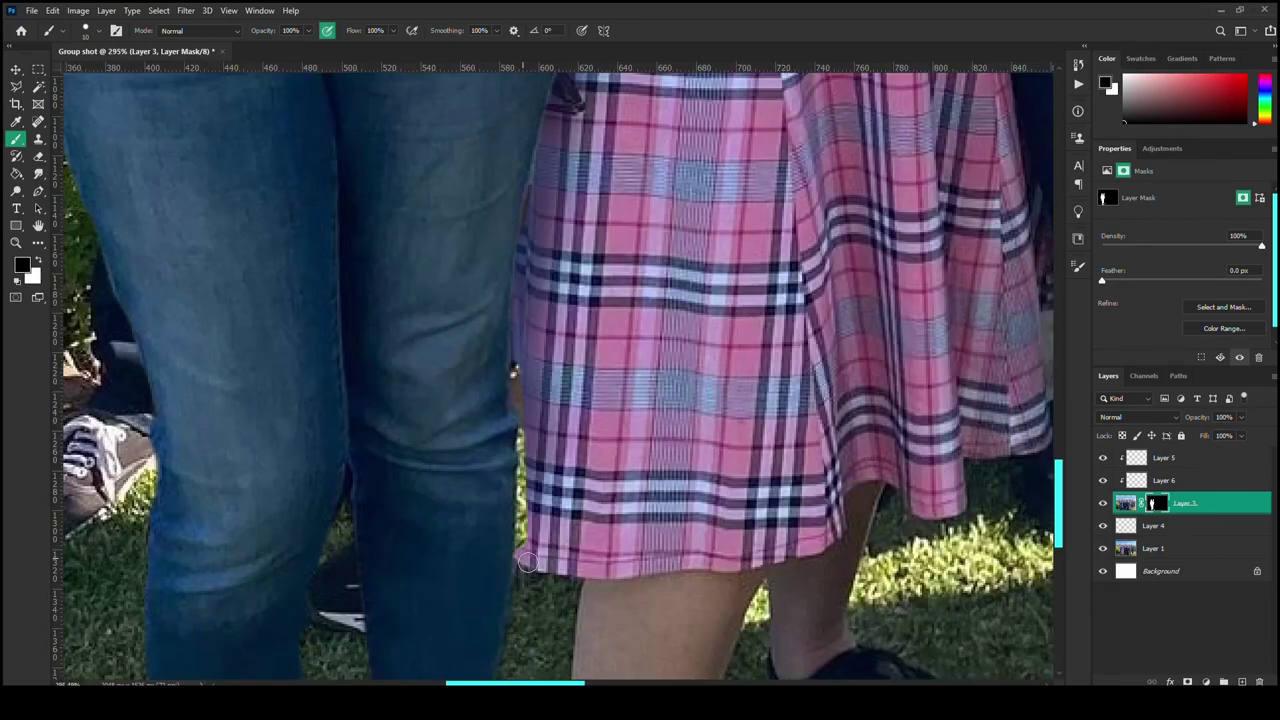
pyautogui.scroll(-5, 450, 470)
pyautogui.scroll(4, 388, 497)
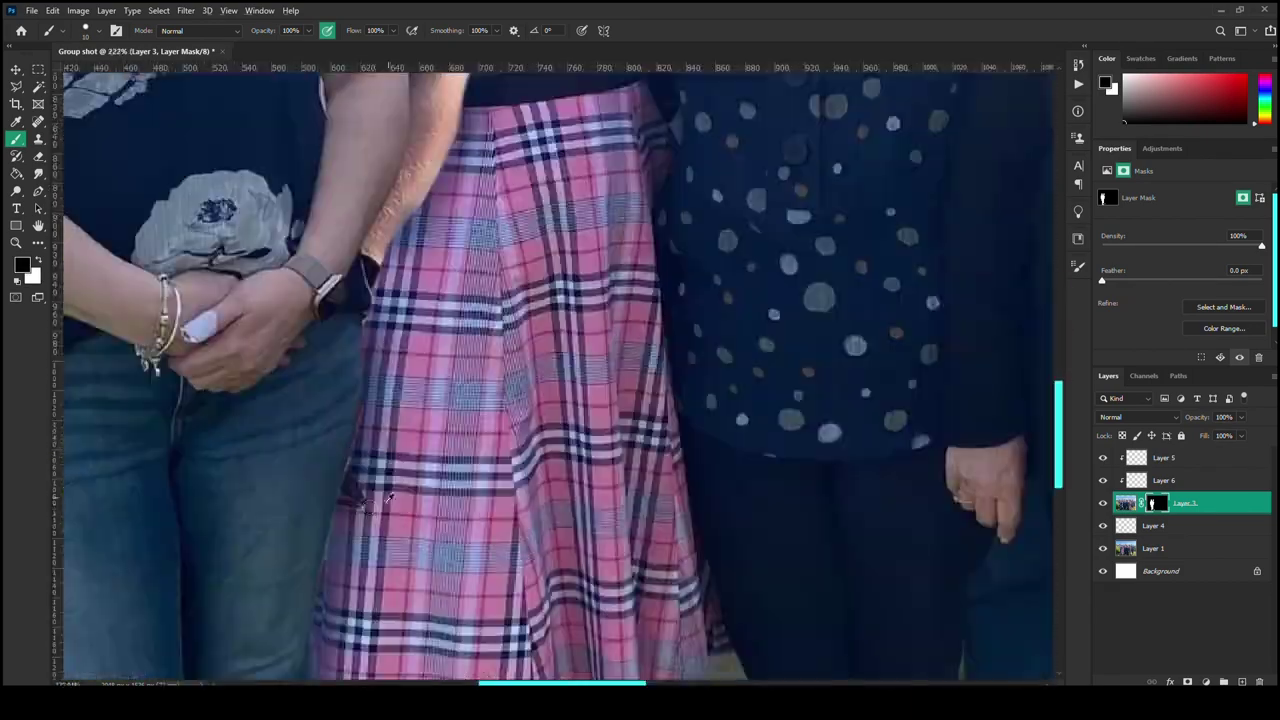
pyautogui.hotkey('alt', ']')
# Spot-heal the dark speck by the skirt on Layer 6 and fit the photo on screen.
pyautogui.press('j')
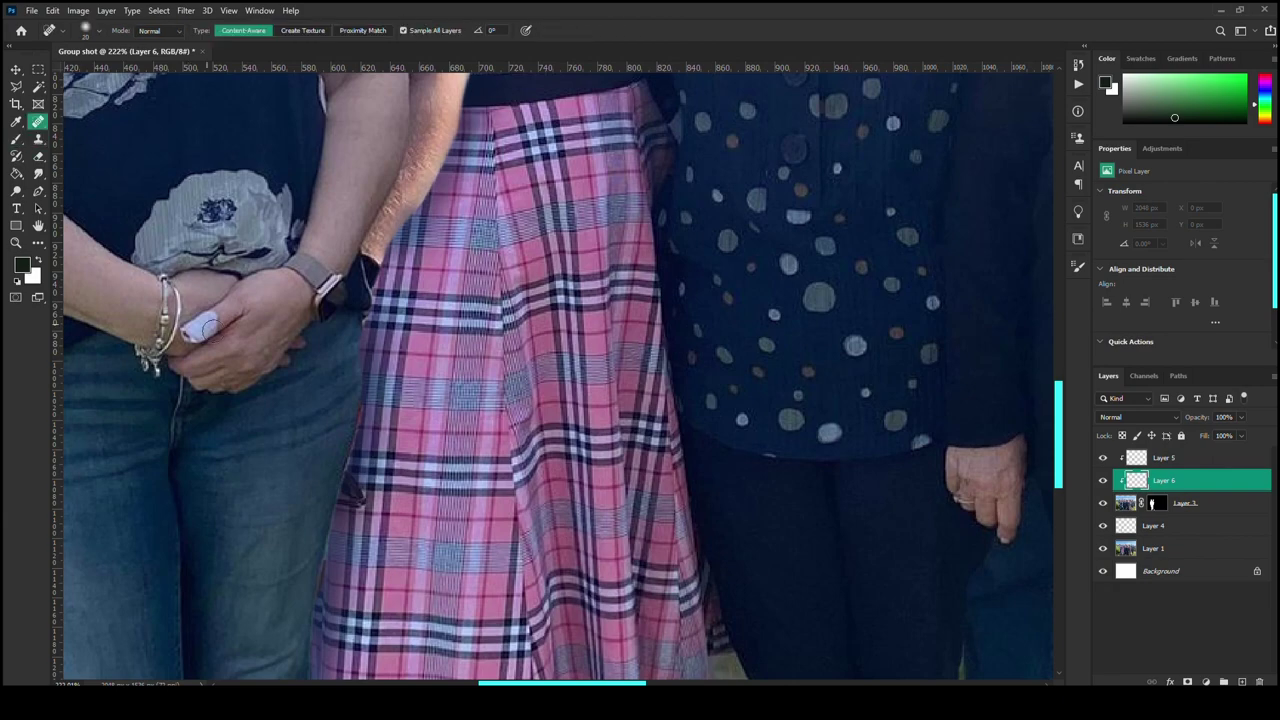
pyautogui.scroll(-1, 280, 380)
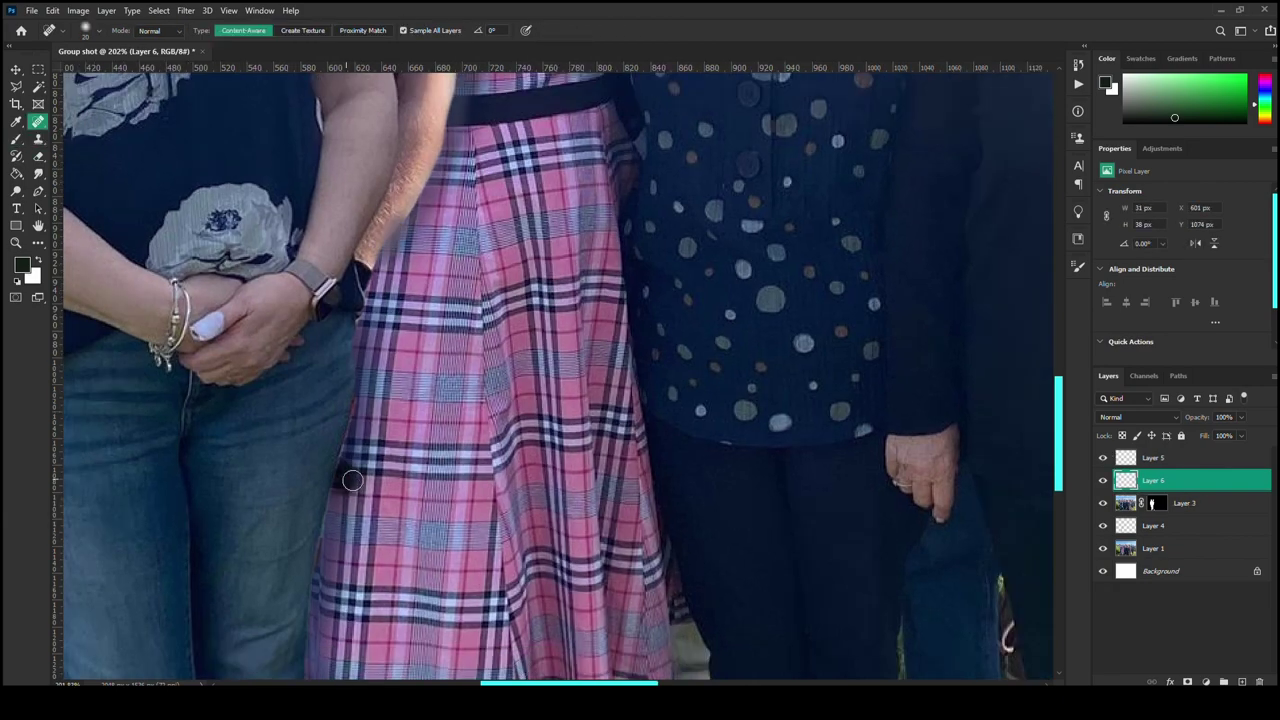
pyautogui.hotkey('ctrl', '0')
# Select all layers from Background to Layer 5 and stamp them into a merged Layer 7.
pyautogui.click(1190, 548)
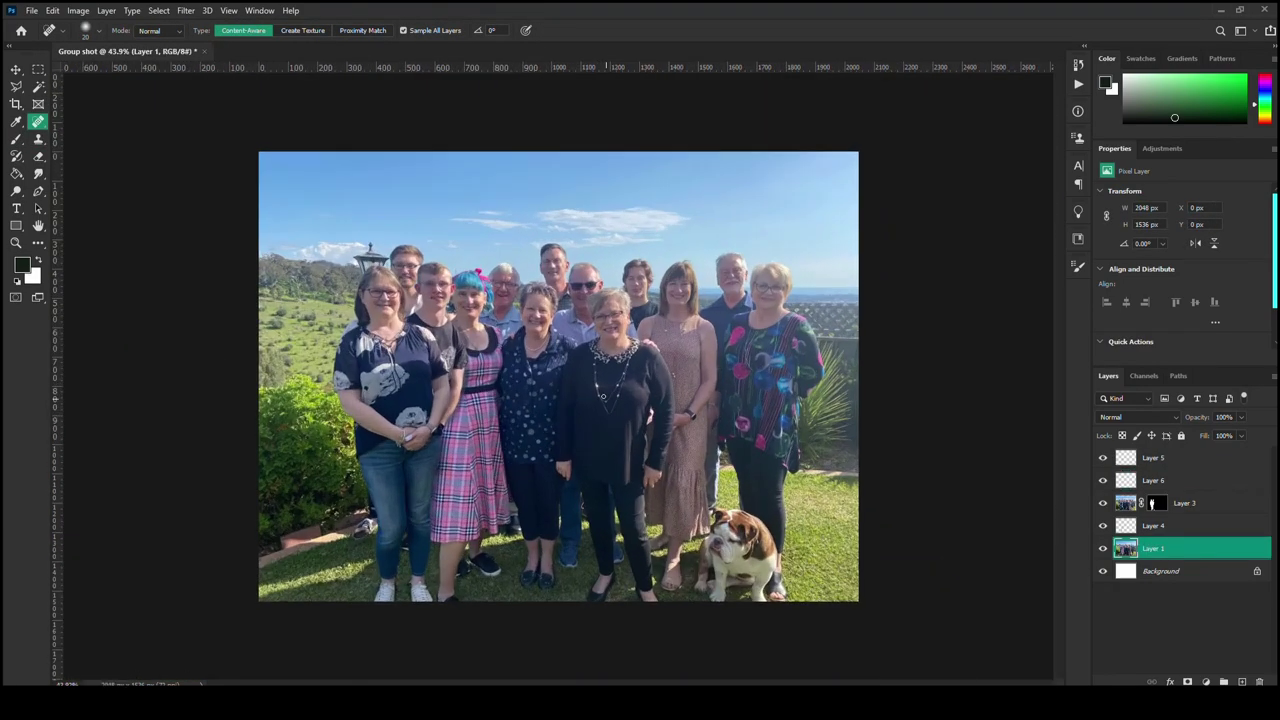
pyautogui.click(1190, 571)
pyautogui.keyDown('shift'); pyautogui.click(1195, 462); pyautogui.keyUp('shift')
pyautogui.hotkey('ctrl', 'alt', 'shift', 'e')
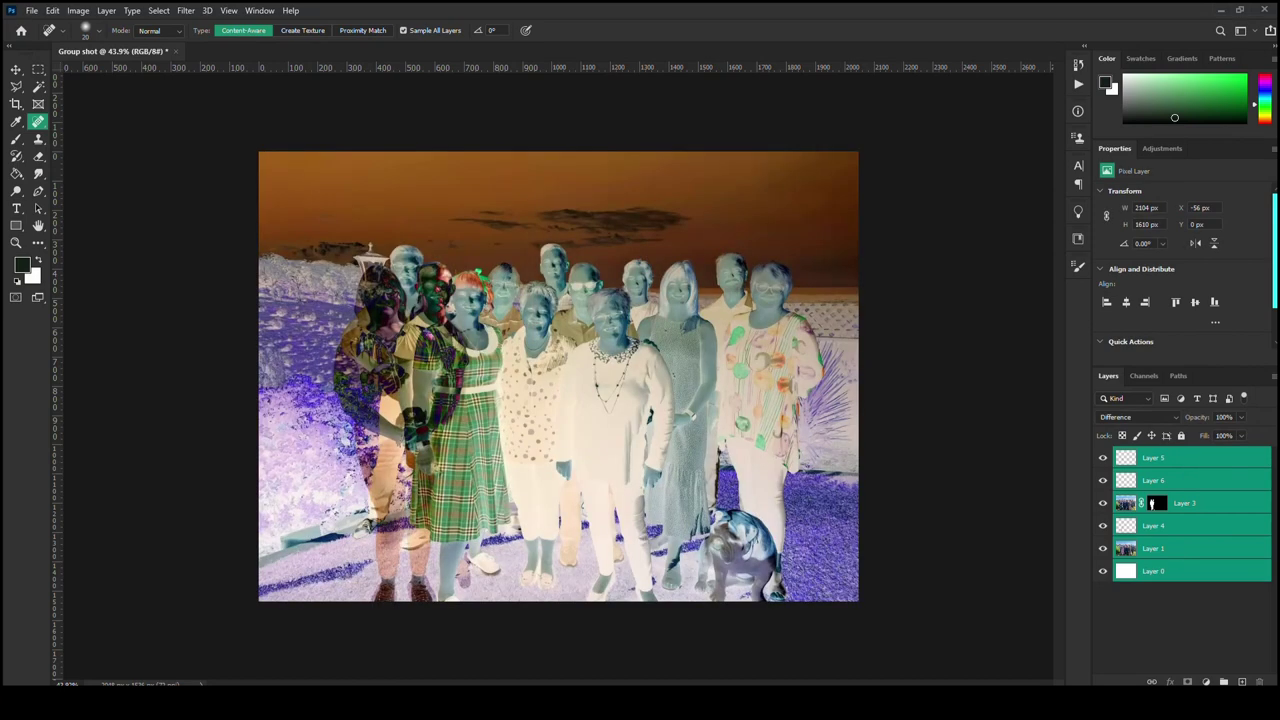
pyautogui.click(1162, 148)
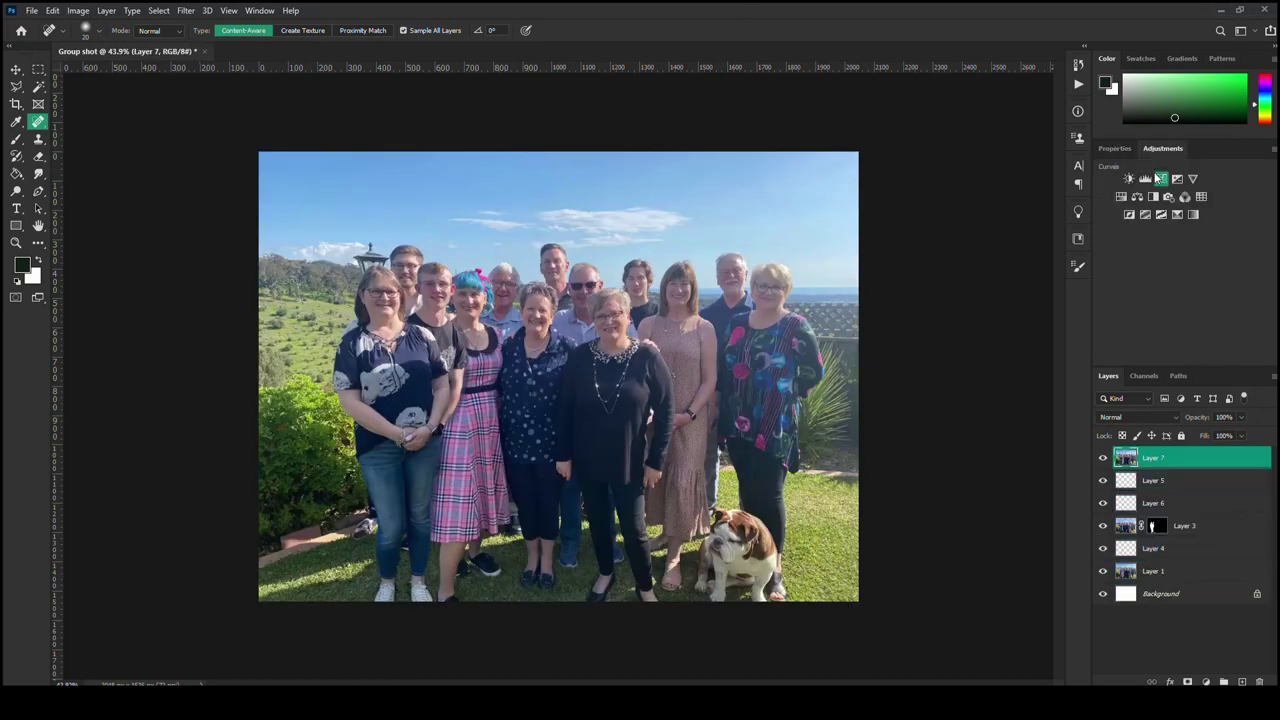
# Drag Curves 1 into an S-curve for deeper contrast, compare before/after, and add empty Layer 8.
pyautogui.click(1145, 180)
pyautogui.moveTo(1194, 287); pyautogui.dragTo(1195, 313)
pyautogui.moveTo(1228, 270); pyautogui.dragTo(1207, 298)
pyautogui.click(1172, 332)
pyautogui.click(1102, 459)
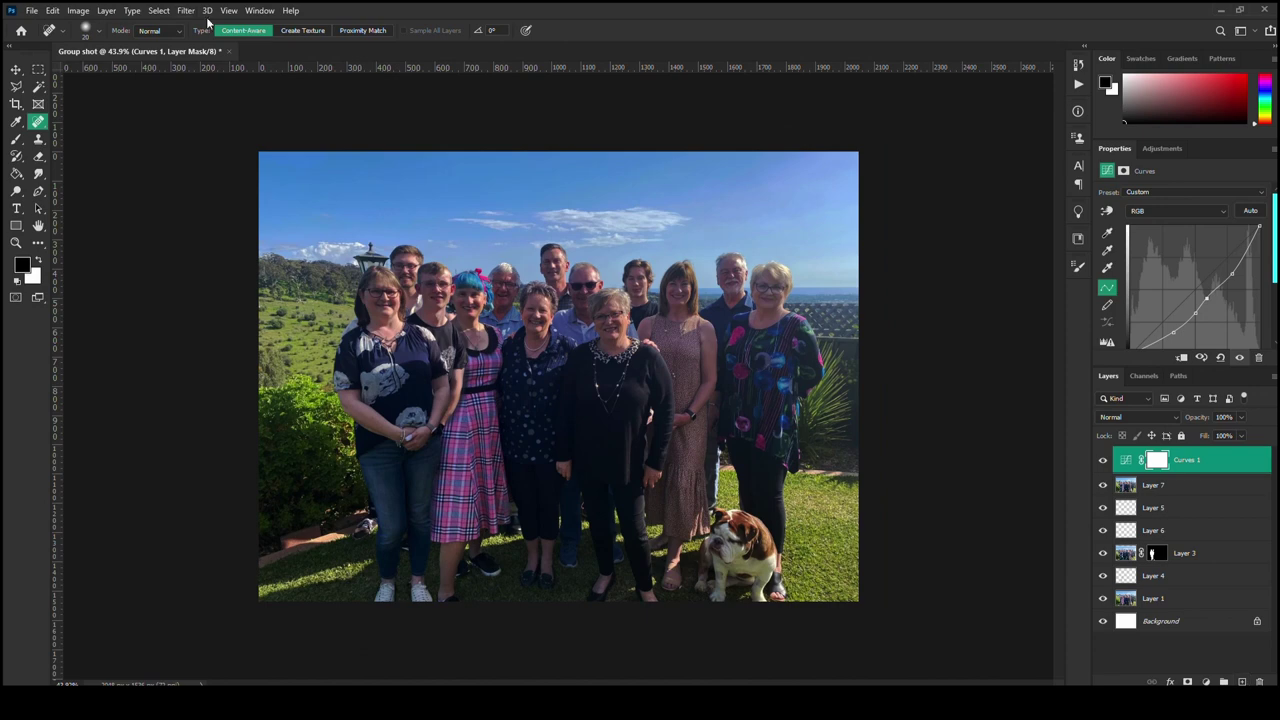
pyautogui.hotkey('ctrl', 'shift', 'alt', 'n')
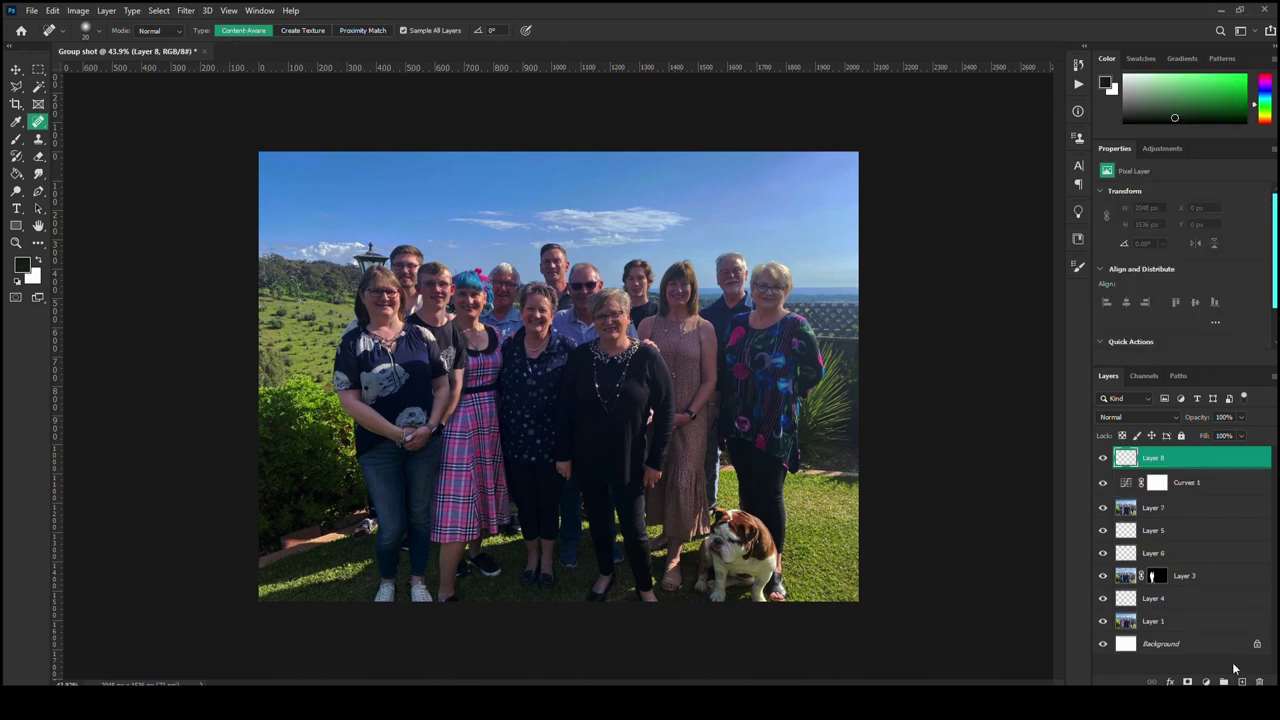
# Fill Layer 8 with black and select a rectangle just inside the photo's edges.
pyautogui.press('g')
pyautogui.click(738, 296)
pyautogui.hotkey('ctrl', '0')
pyautogui.press('m')
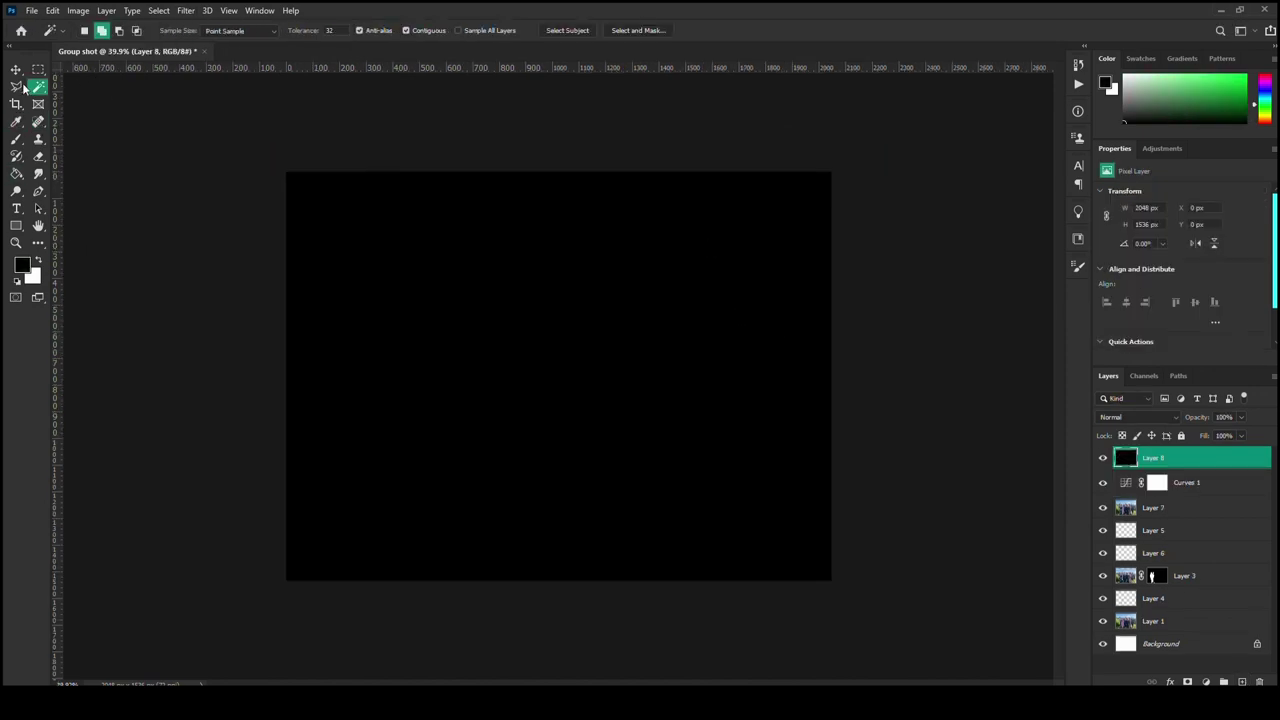
pyautogui.moveTo(311, 194); pyautogui.dragTo(808, 557)
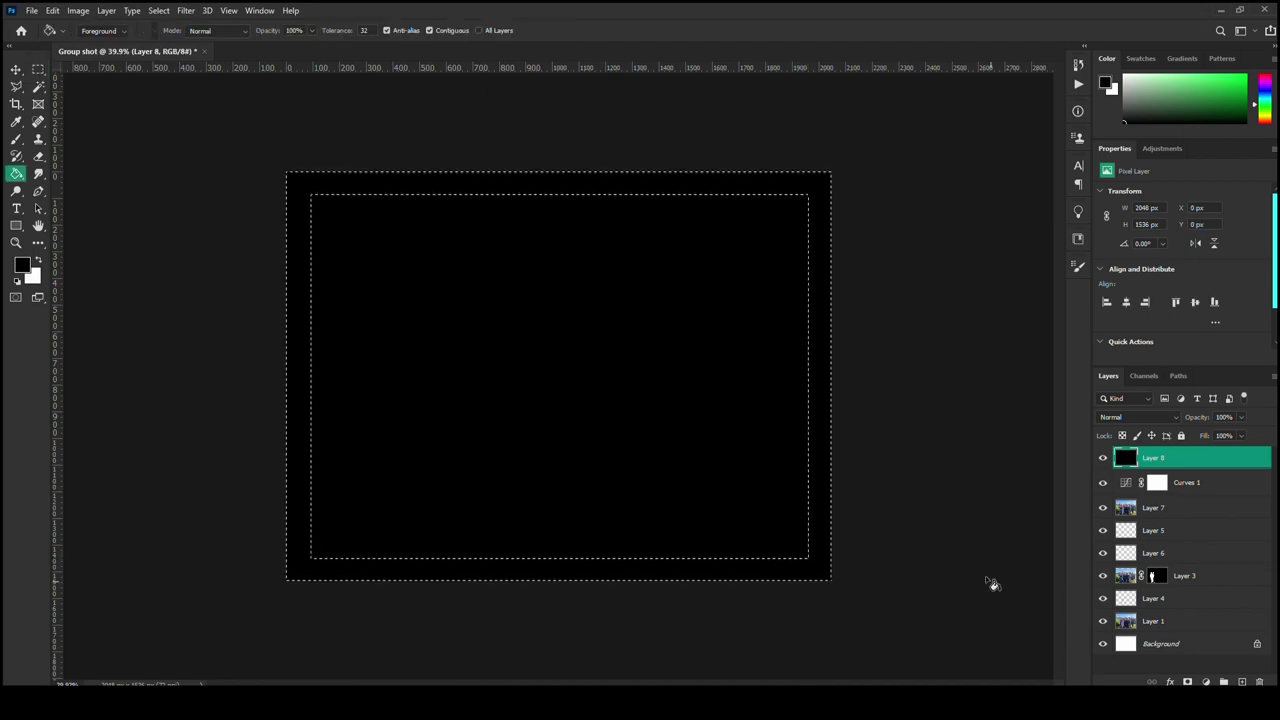
# Mask out the selected centre and heavily feather the mask edge for a soft vignette.
pyautogui.keyDown('alt'); pyautogui.click(1187, 681); pyautogui.keyUp('alt')
pyautogui.hotkey('ctrl', 'alt', 'r')
pyautogui.moveTo(1097, 407); pyautogui.dragTo(1205, 402)
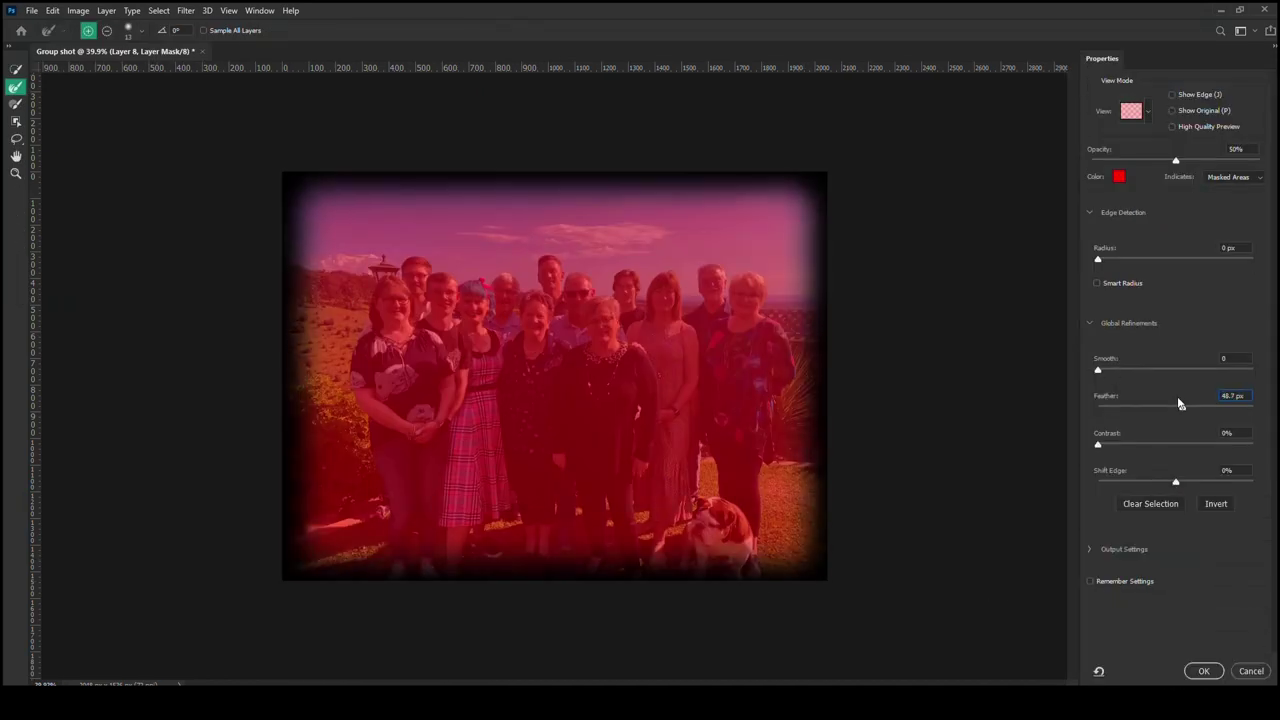
pyautogui.press('Return')
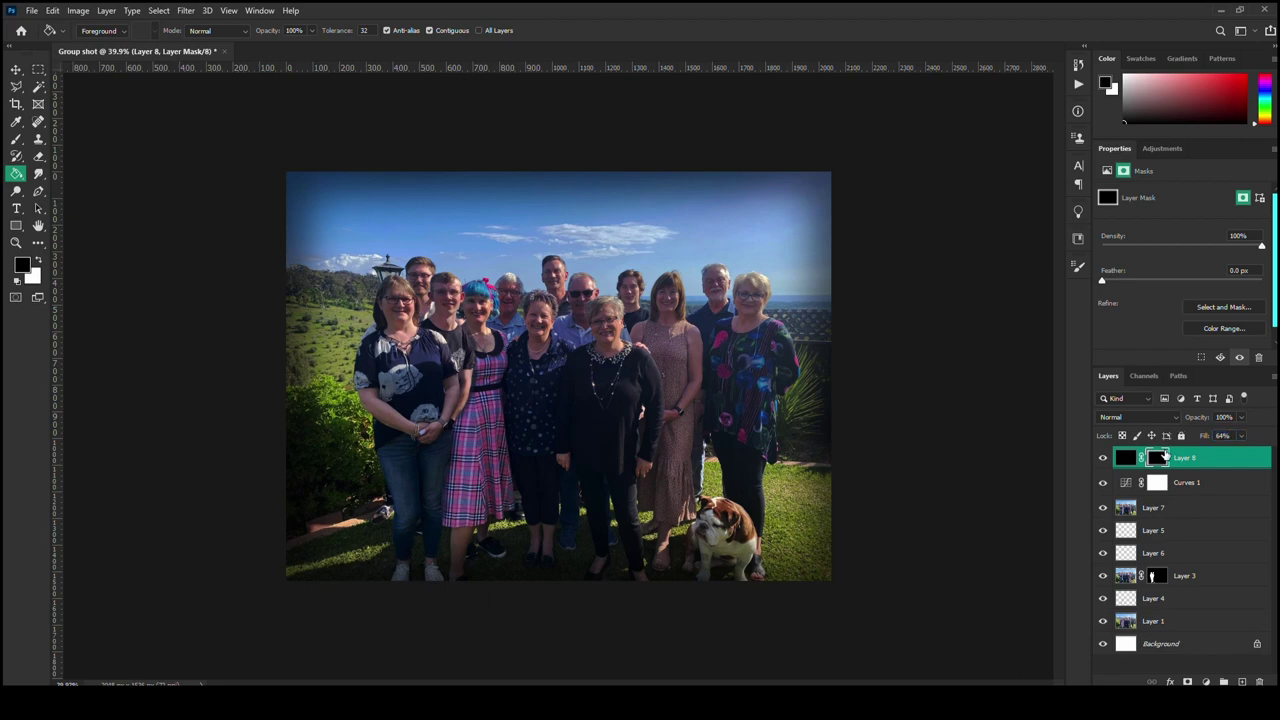
# Zoom in to check the vignette, then select Layer 7 and fit the photo in view.
pyautogui.hotkey('ctrl', '+')
pyautogui.scroll(3, 800, 458)
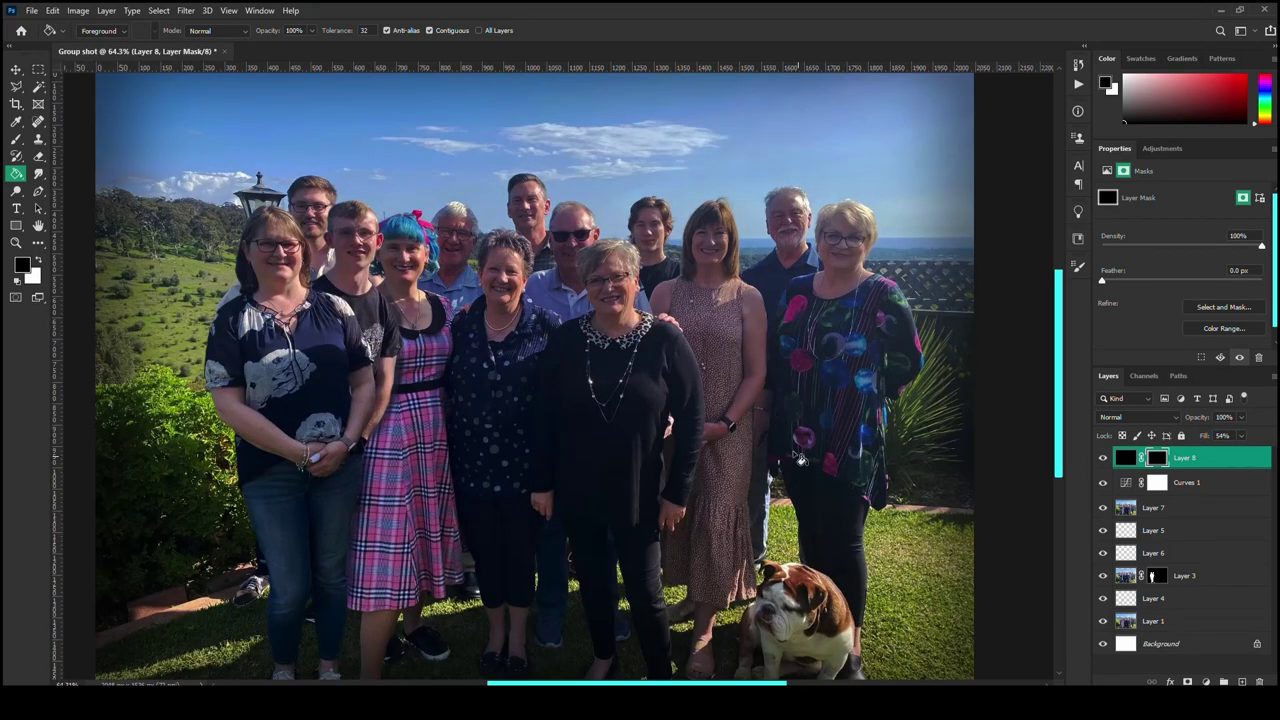
pyautogui.click(1150, 507)
pyautogui.hotkey('ctrl', '0')
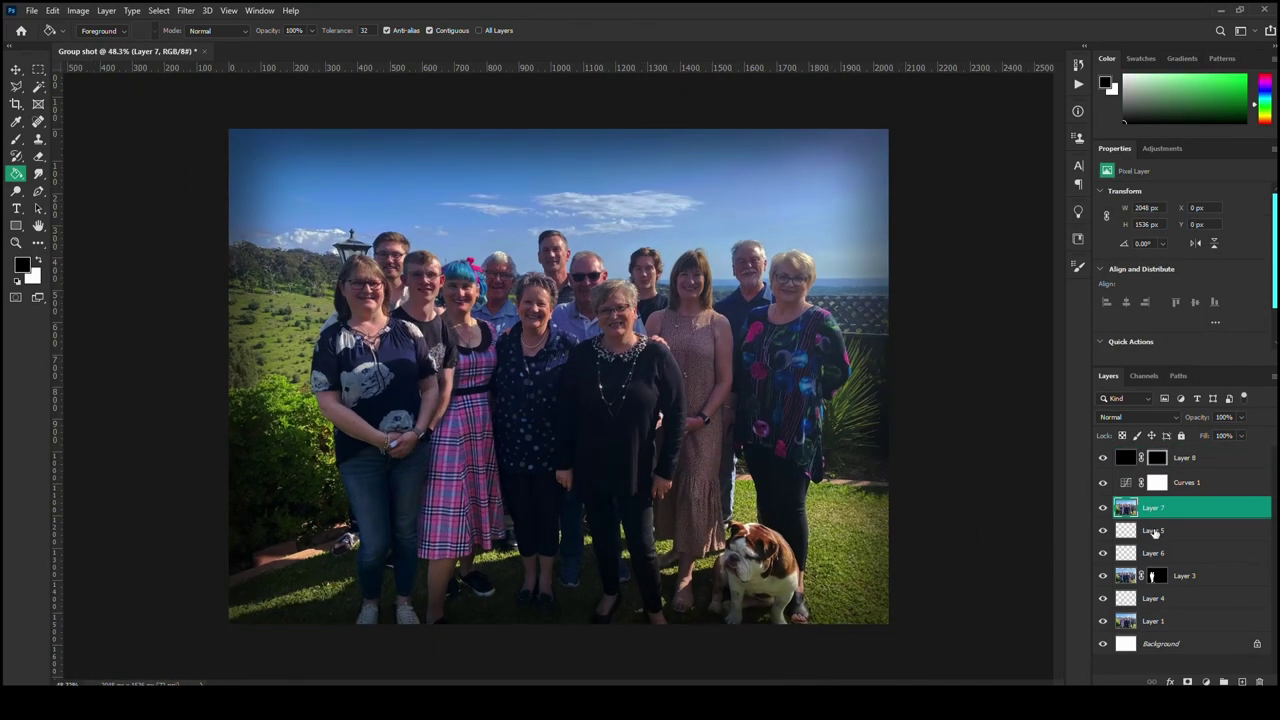
# Convert all layers from Layer 7 down to Background into a single smart object.
pyautogui.click(1153, 532)
pyautogui.keyDown('shift'); pyautogui.click(1200, 642); pyautogui.keyUp('shift')
pyautogui.rightClick(1216, 620)
pyautogui.click(1162, 210)
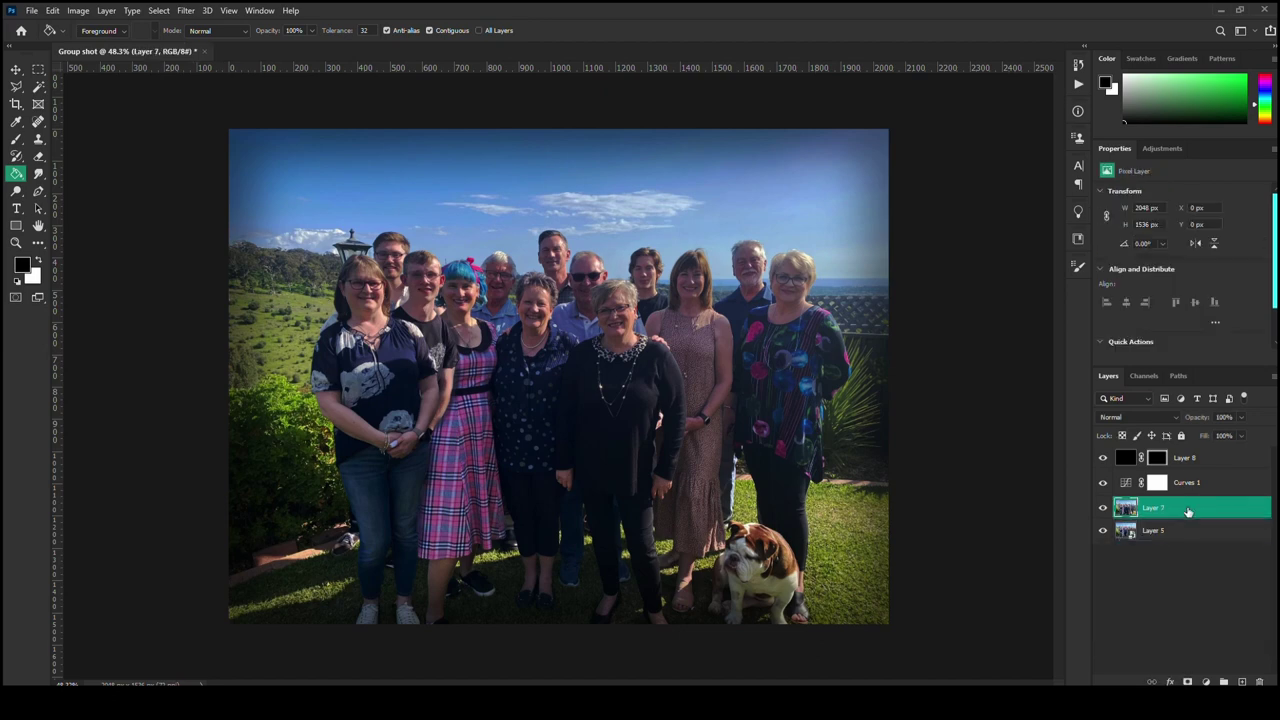
# Crop the photo to 16:9 with the image shifted up, then undo the crop.
pyautogui.press('c')
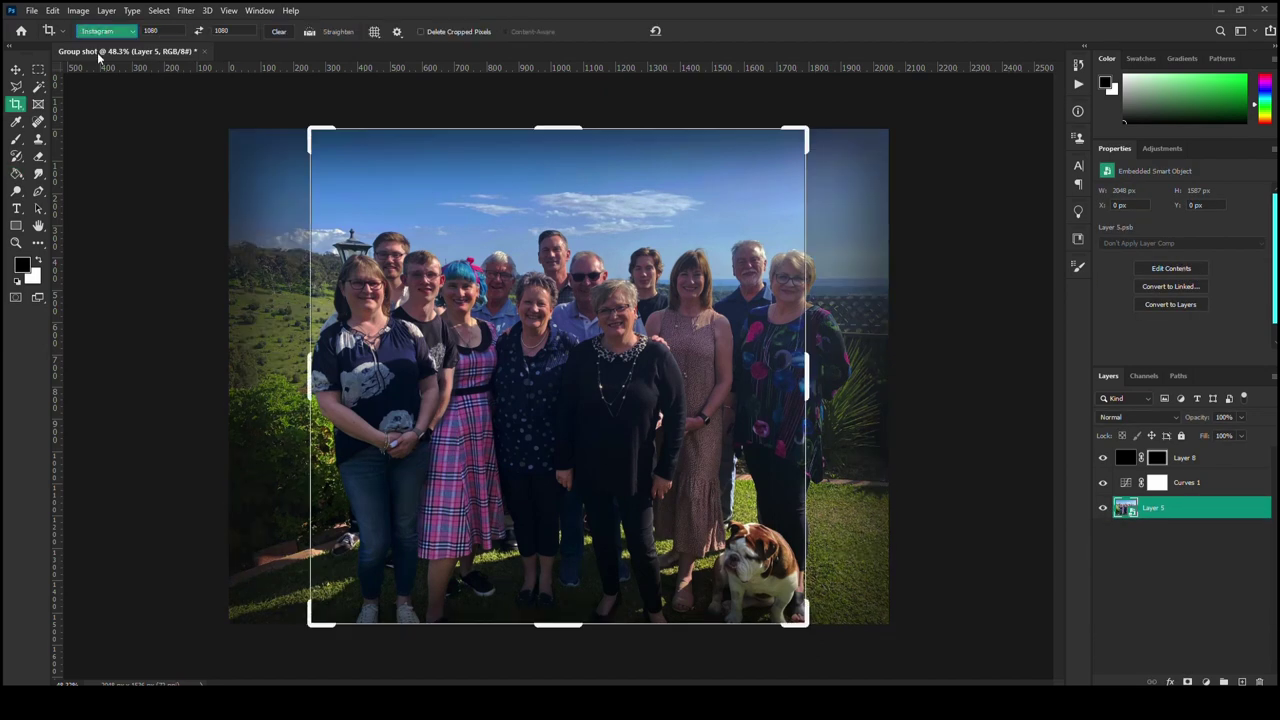
pyautogui.moveTo(568, 346); pyautogui.dragTo(568, 316)
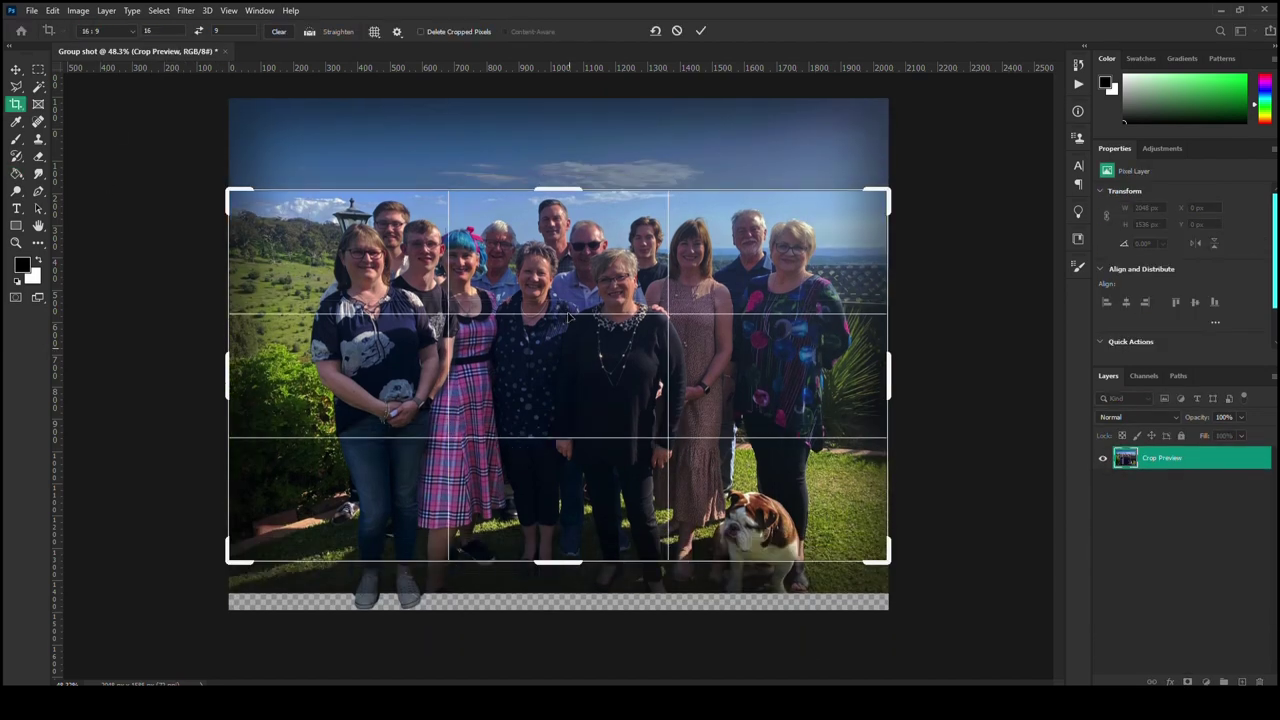
pyautogui.click(700, 31)
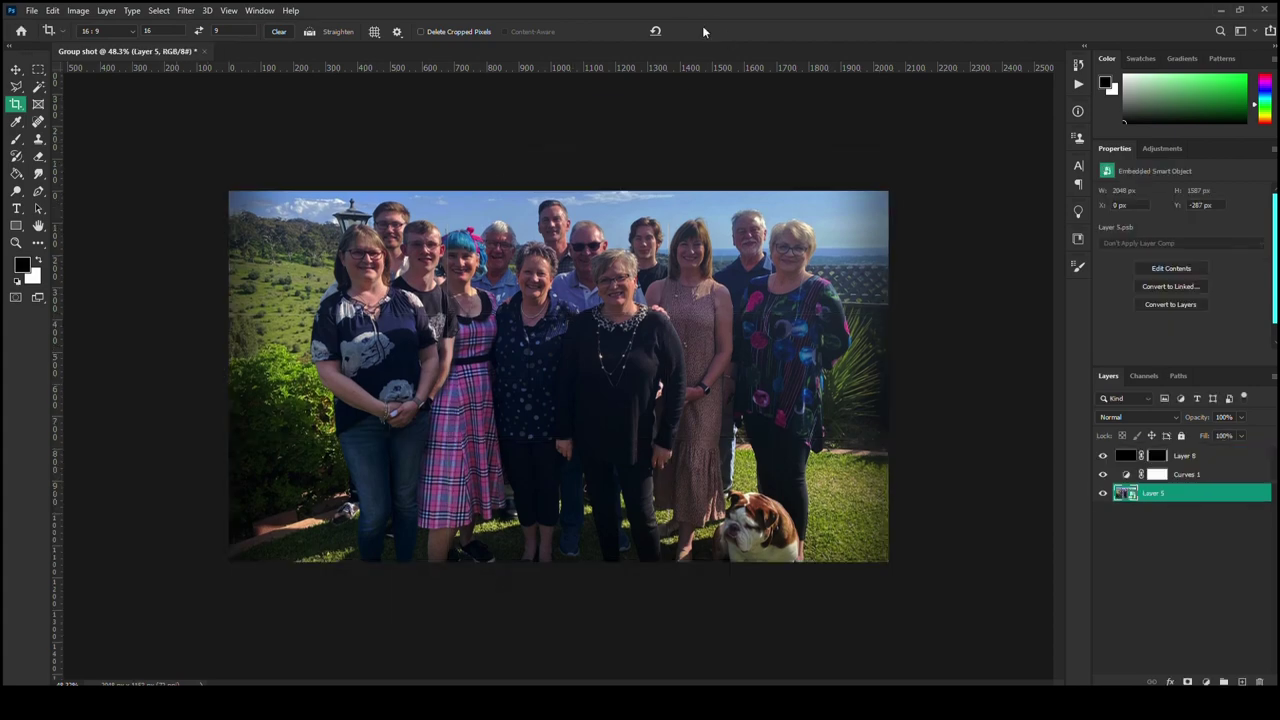
pyautogui.hotkey('ctrl', '-')
pyautogui.hotkey('ctrl', '-')
pyautogui.hotkey('ctrl', 'z')
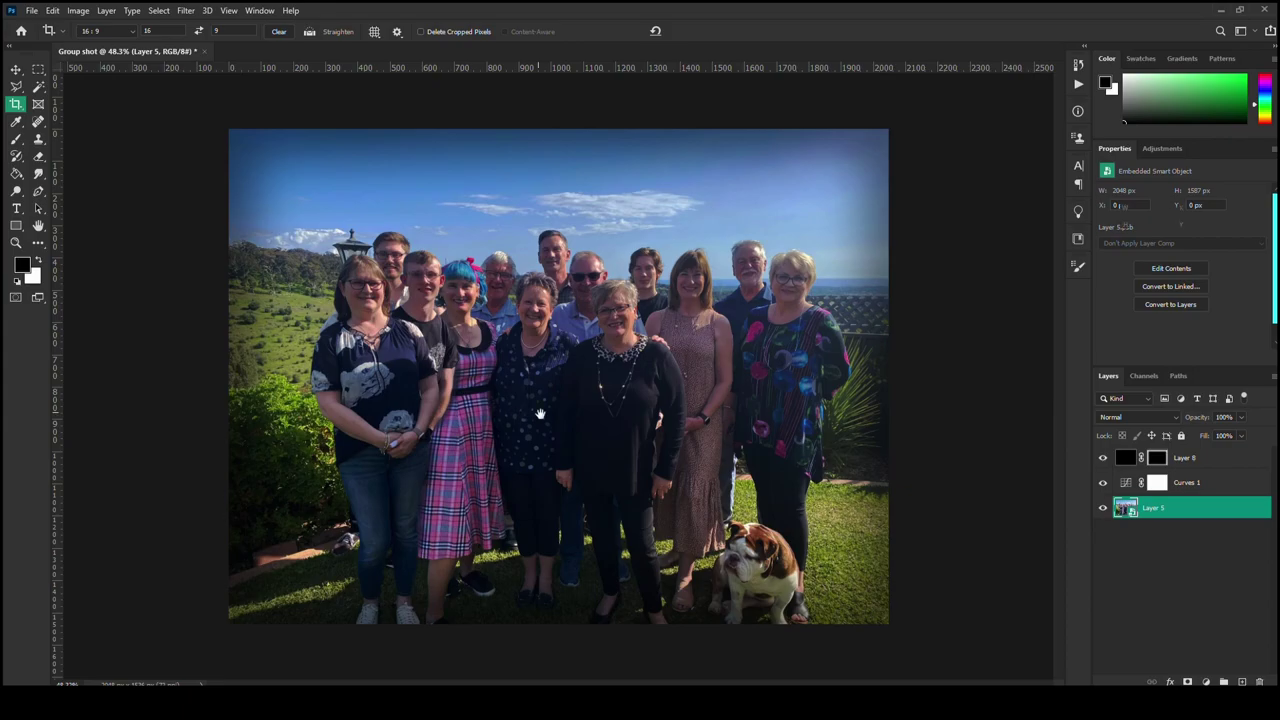